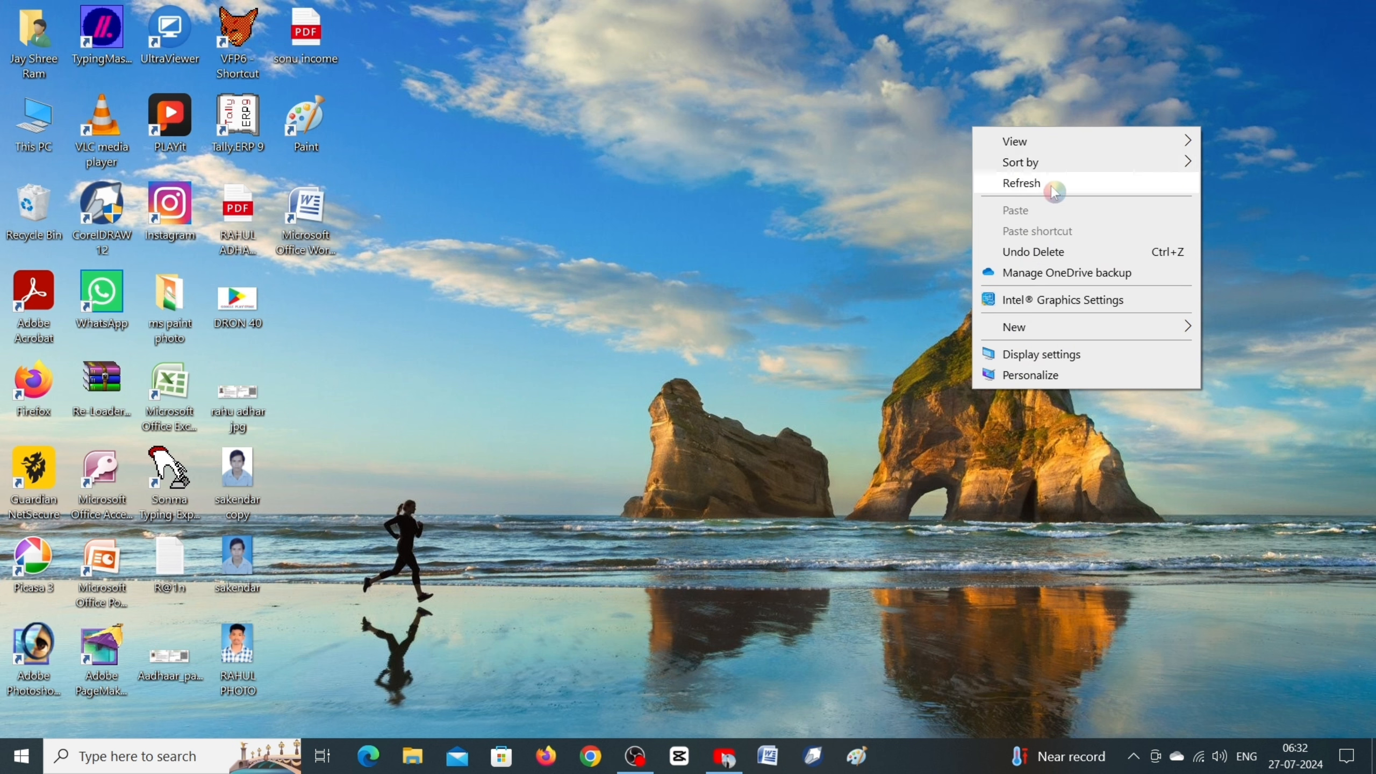
pyautogui.click(1053, 191)
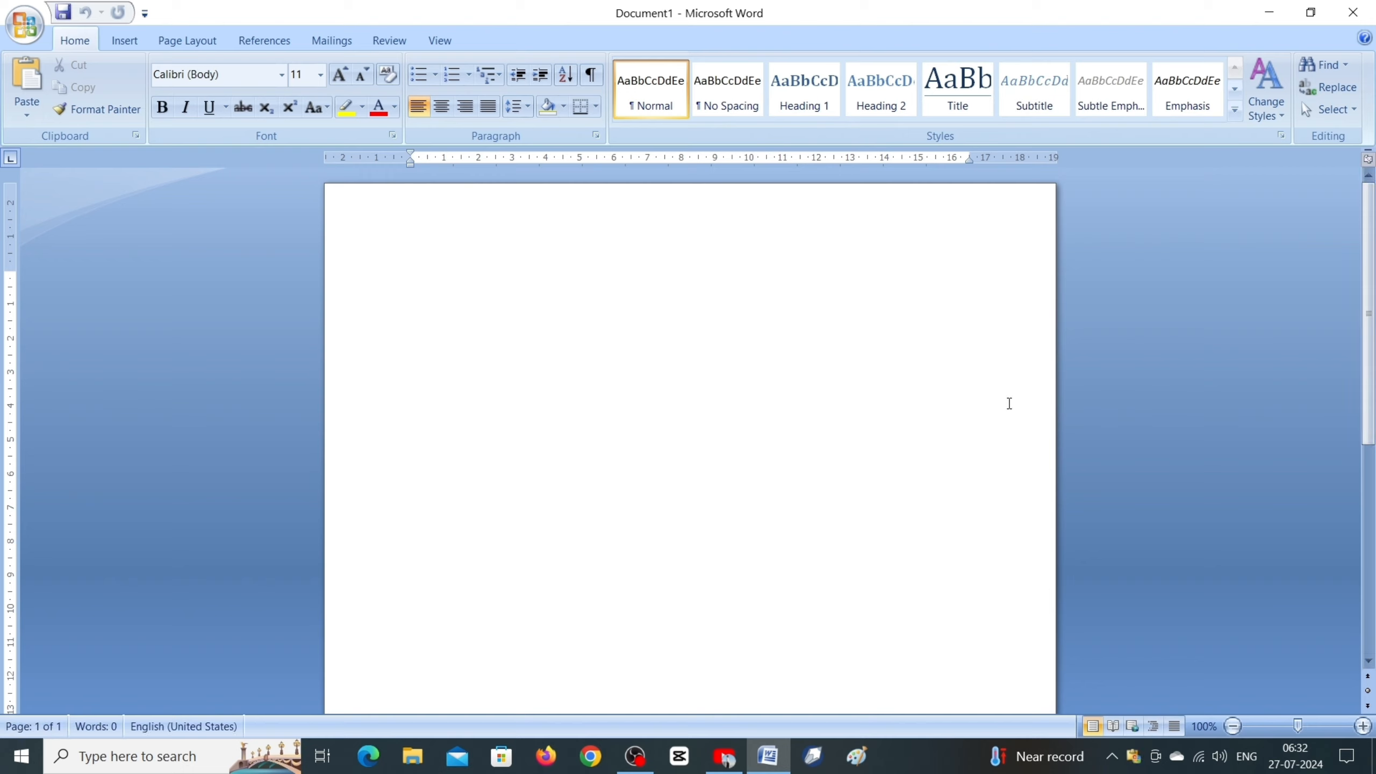
# Step: Fill the blank document with sample paragraphs using the =rand() function
pyautogui.write('=')
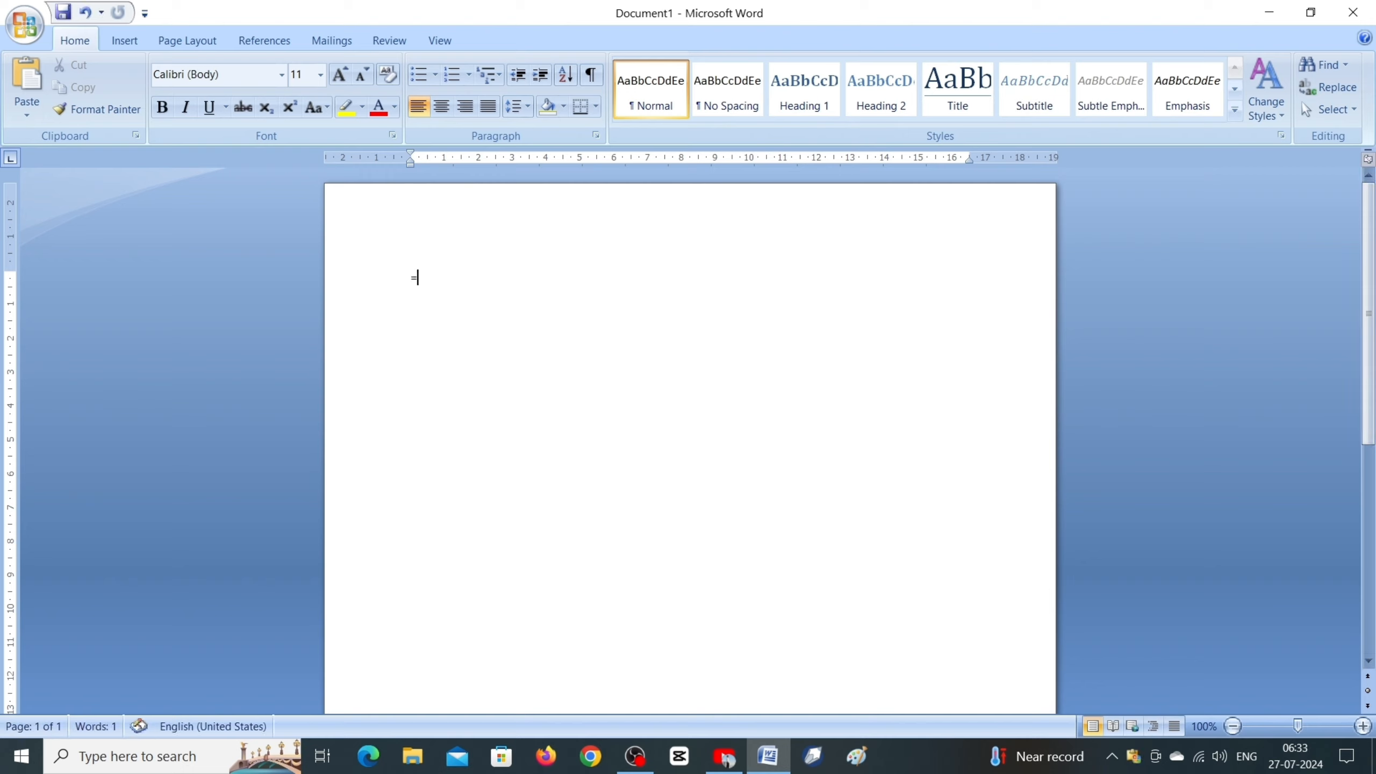
pyautogui.write('rand()')
pyautogui.press('Return')
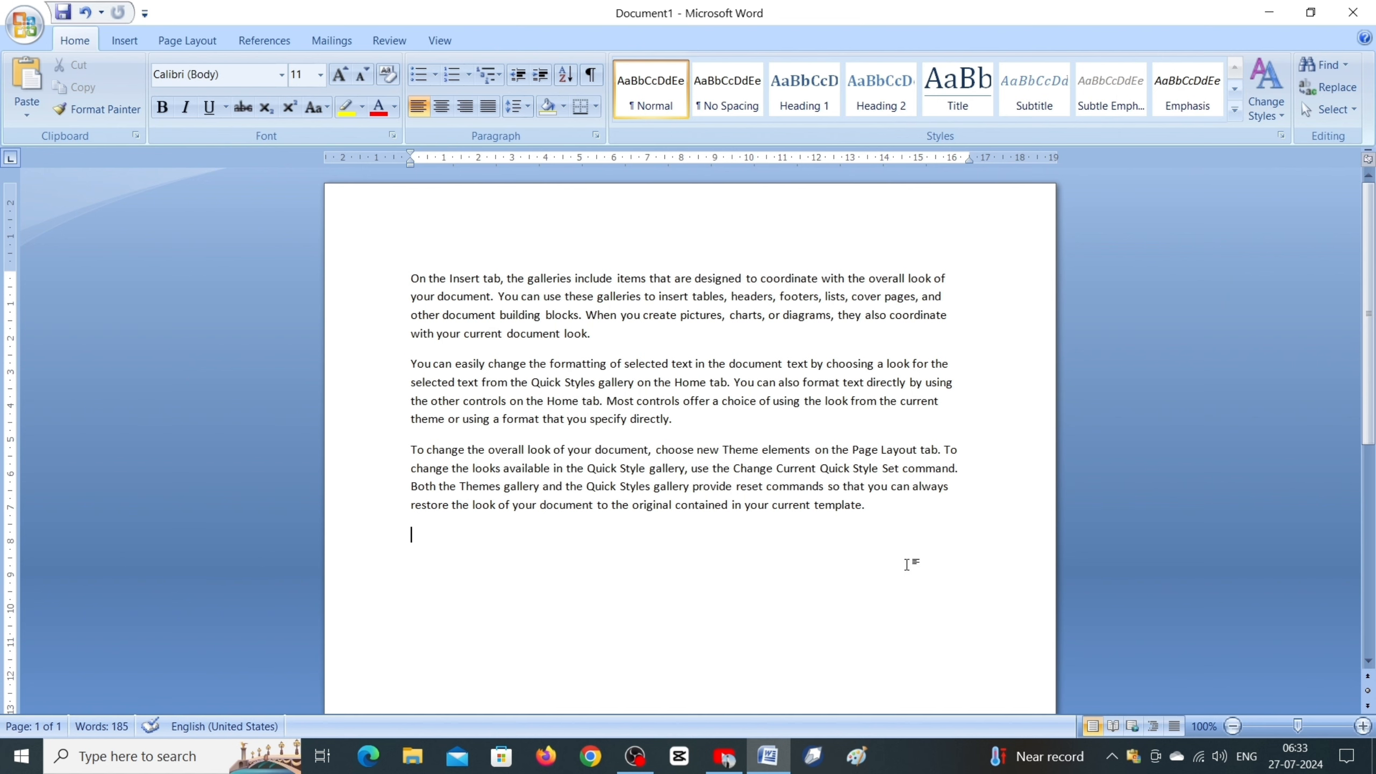
# Step: Enlarge the font of all three sample paragraphs to 16 points
pyautogui.moveTo(913, 534); pyautogui.dragTo(409, 264)
pyautogui.click(340, 74)
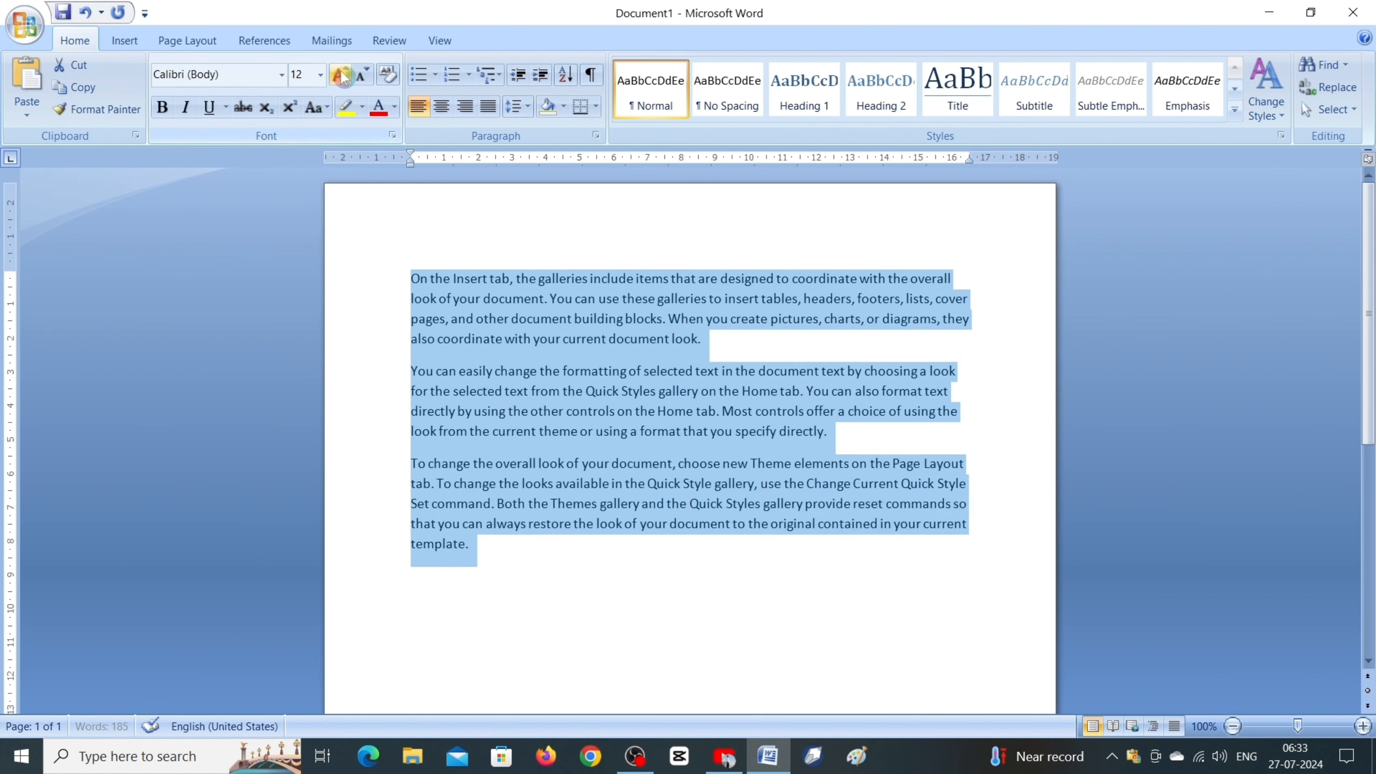
pyautogui.click(341, 75)
pyautogui.click(341, 74)
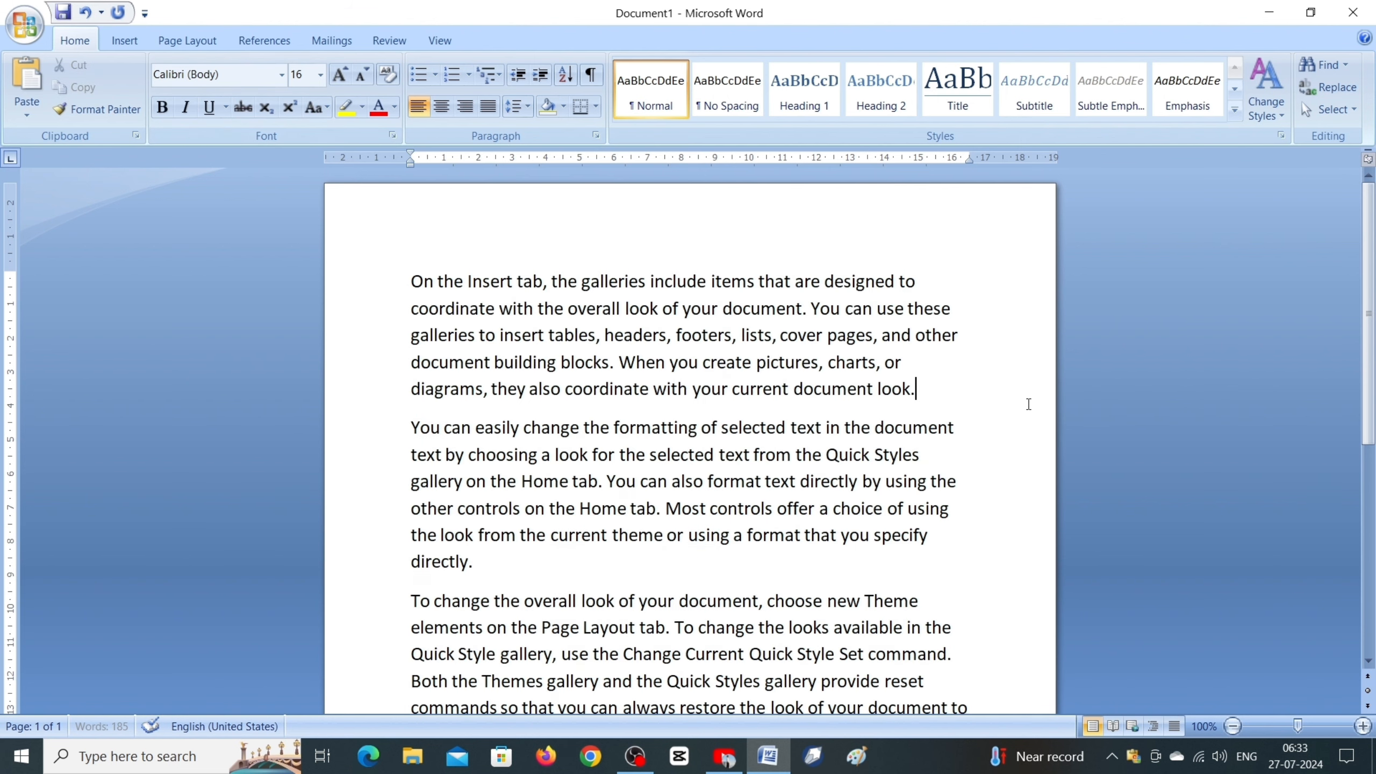
pyautogui.click(1018, 403)
pyautogui.scroll(-3, 861, 424)
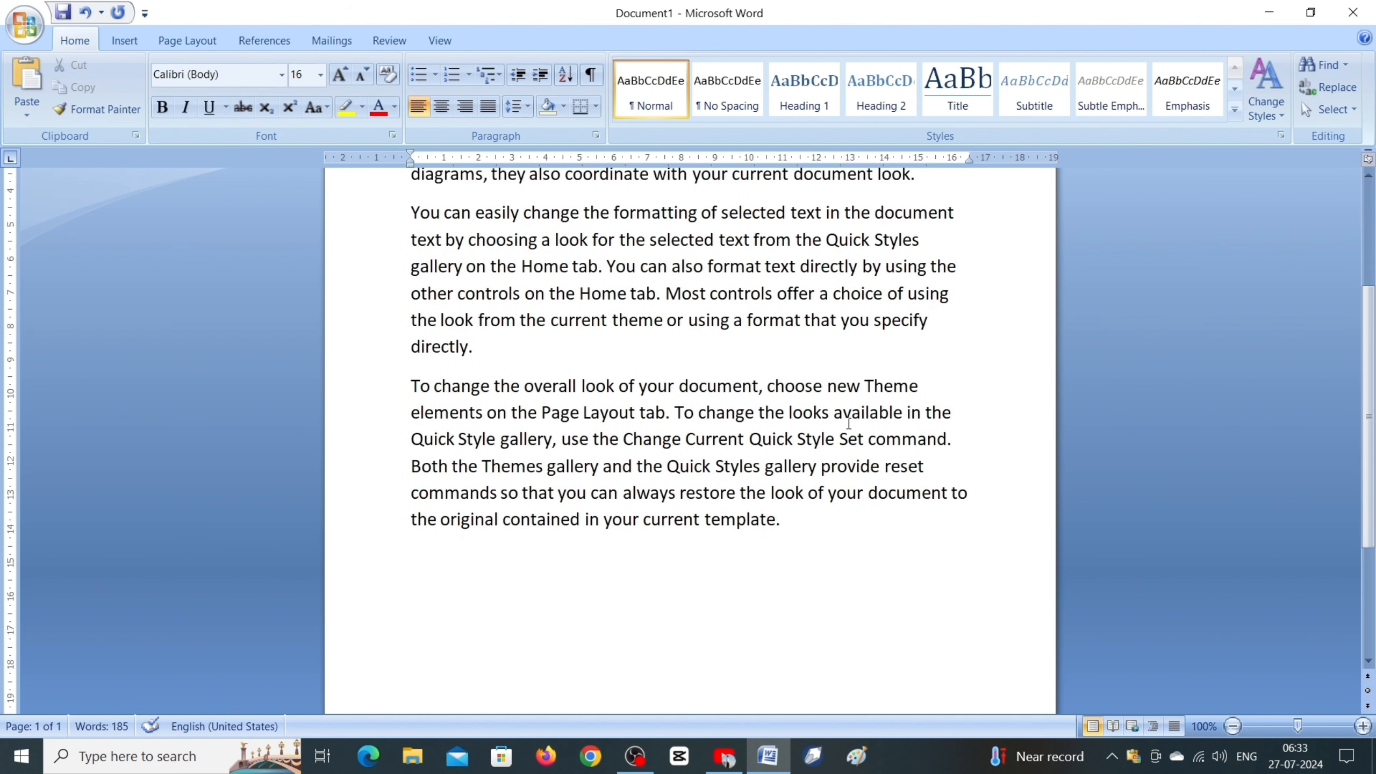
pyautogui.scroll(2, 439, 258)
pyautogui.scroll(2, 610, 431)
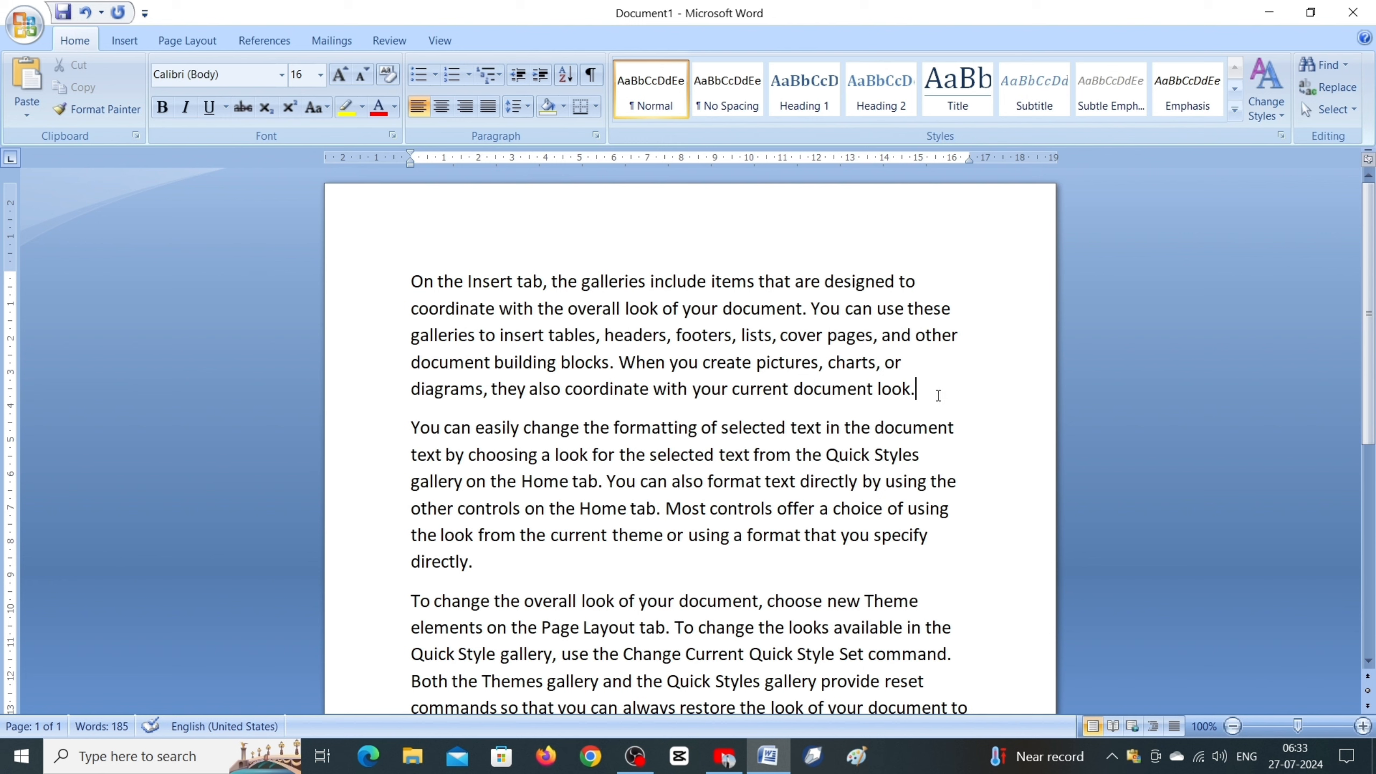
# Step: Format the first paragraph in red, bold Algerian font
pyautogui.moveTo(939, 395); pyautogui.dragTo(369, 258)
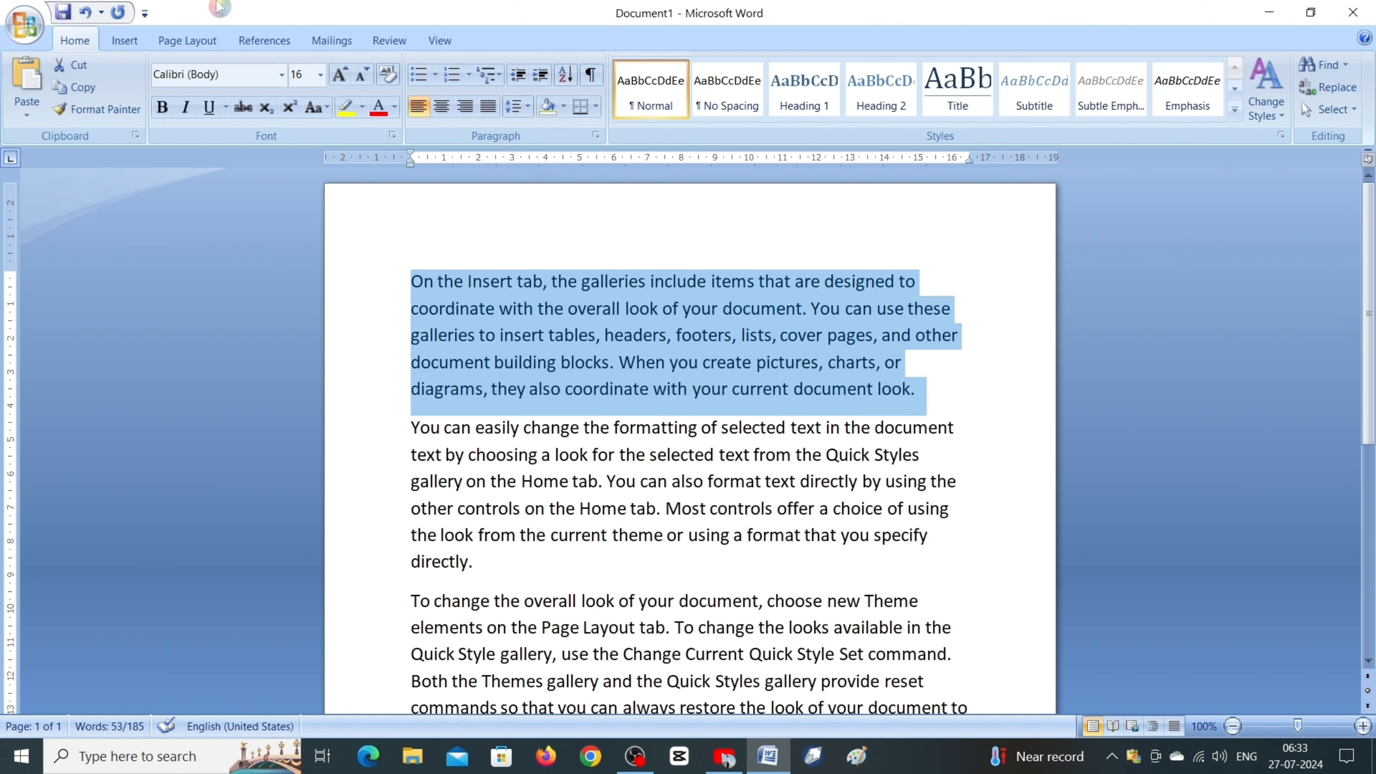
pyautogui.click(376, 106)
pyautogui.click(282, 75)
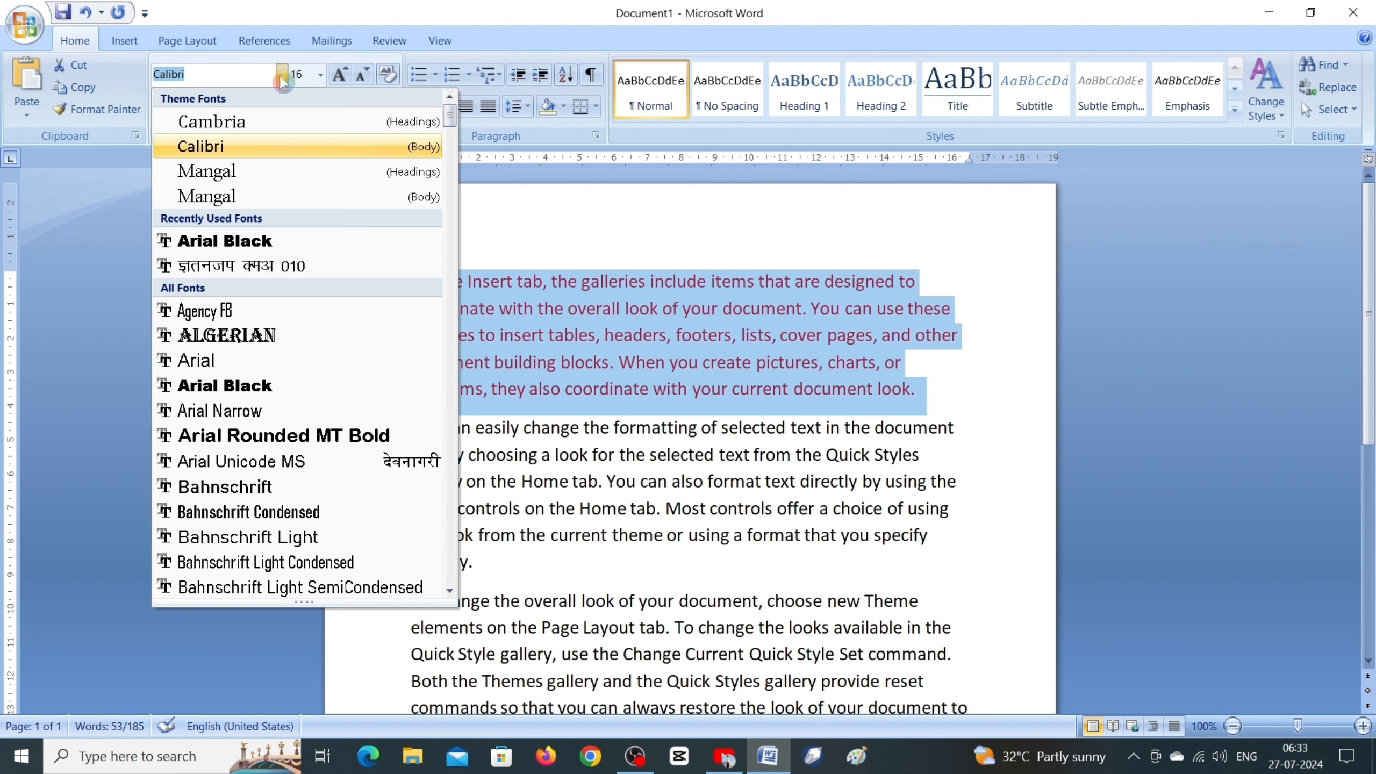
pyautogui.click(227, 335)
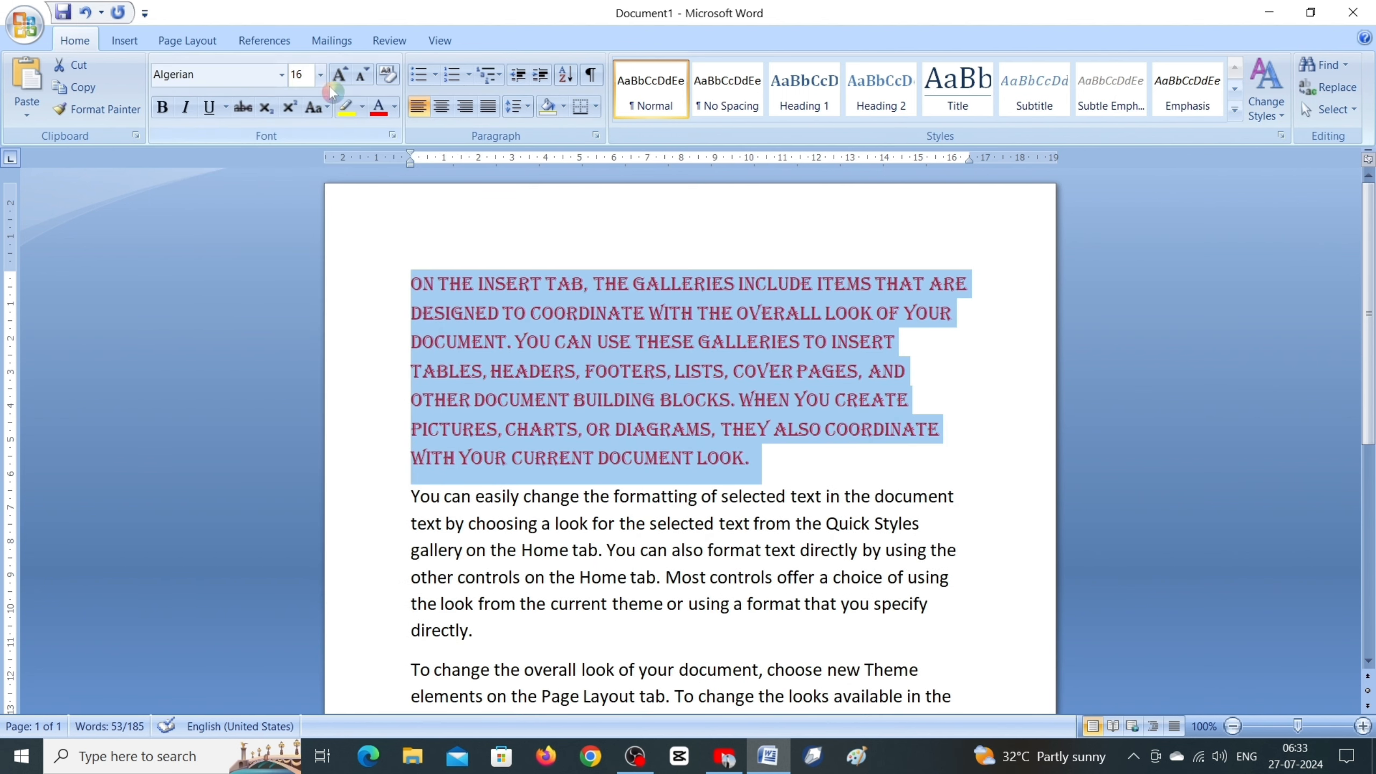
pyautogui.click(161, 107)
pyautogui.click(893, 465)
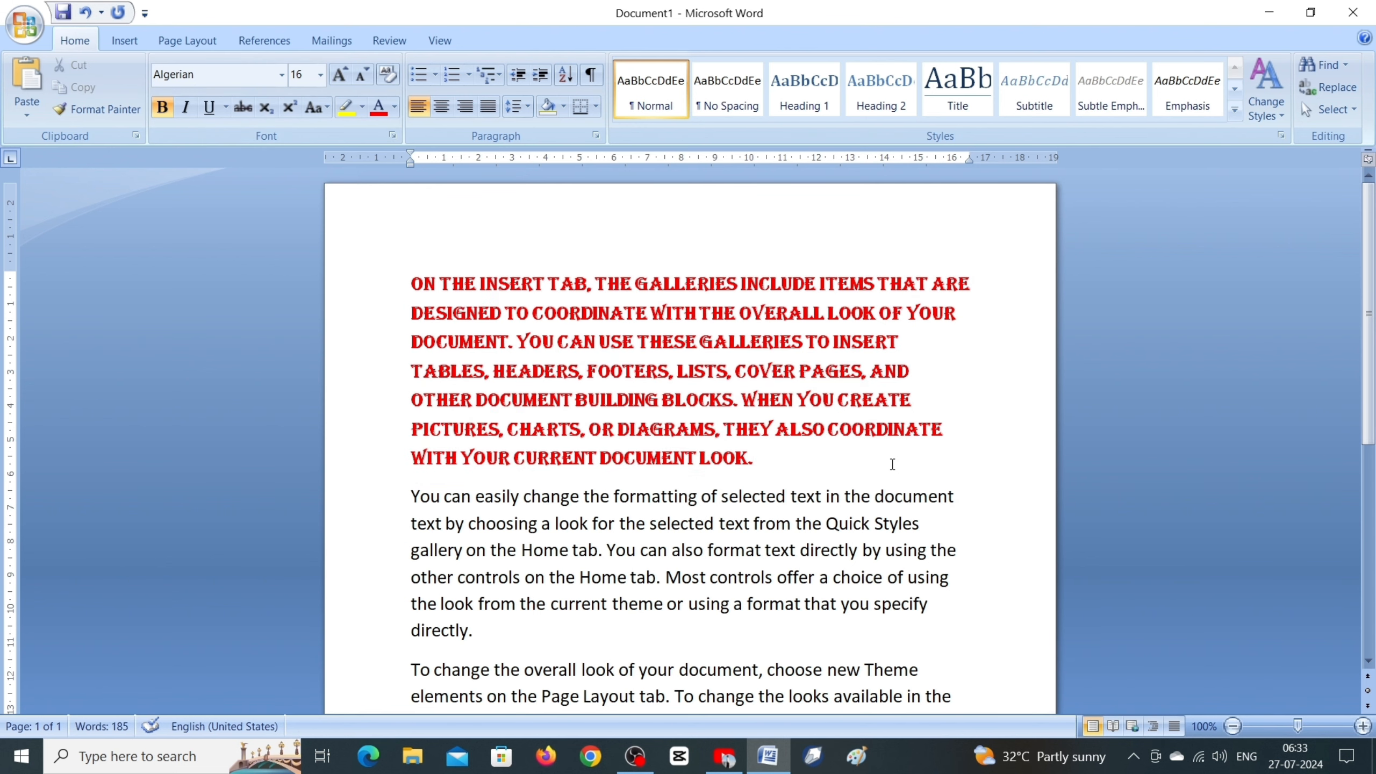
# Step: Delete the third paragraph, which begins "To change the overall look of your document"
pyautogui.scroll(-1, 767, 440)
pyautogui.scroll(-1, 419, 576)
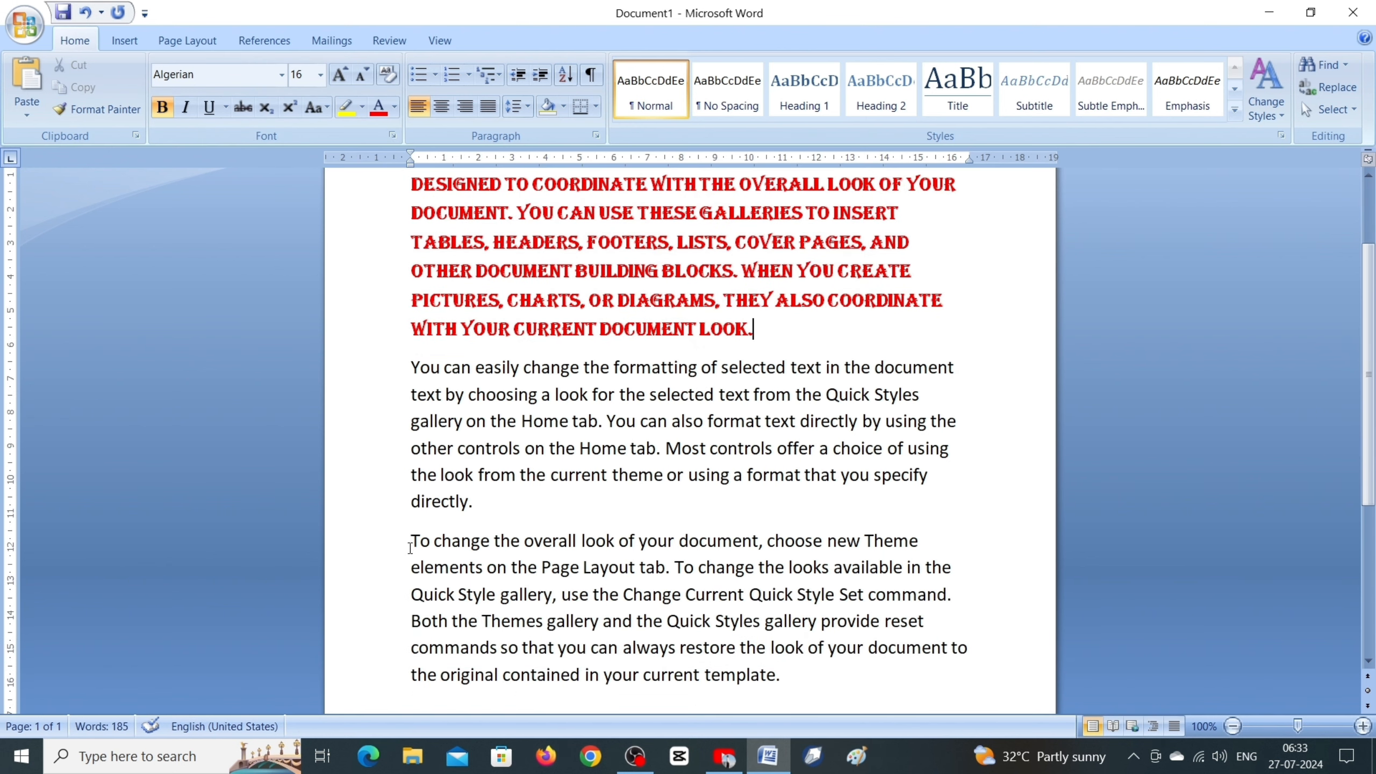
pyautogui.moveTo(414, 541); pyautogui.dragTo(759, 670)
pyautogui.press('Delete')
pyautogui.scroll(3, 747, 595)
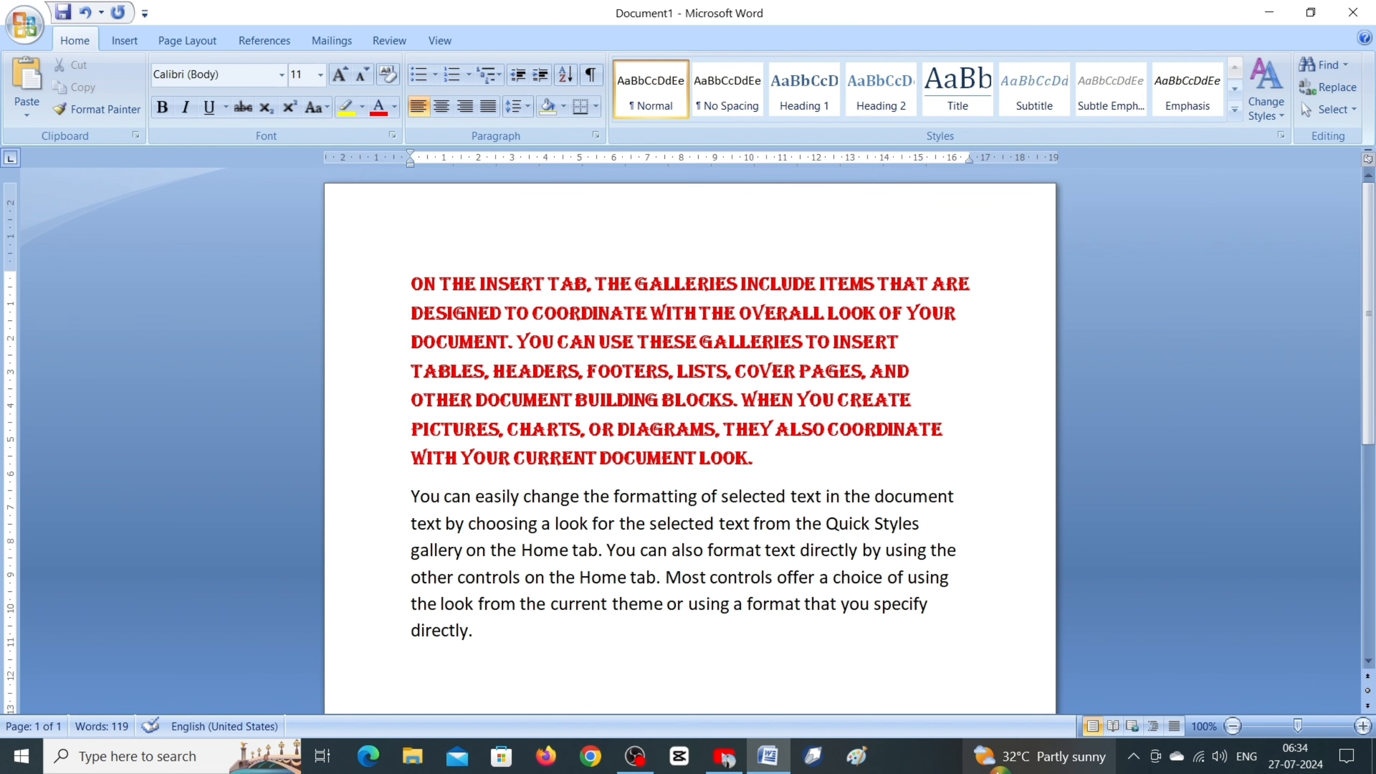
pyautogui.click(384, 284)
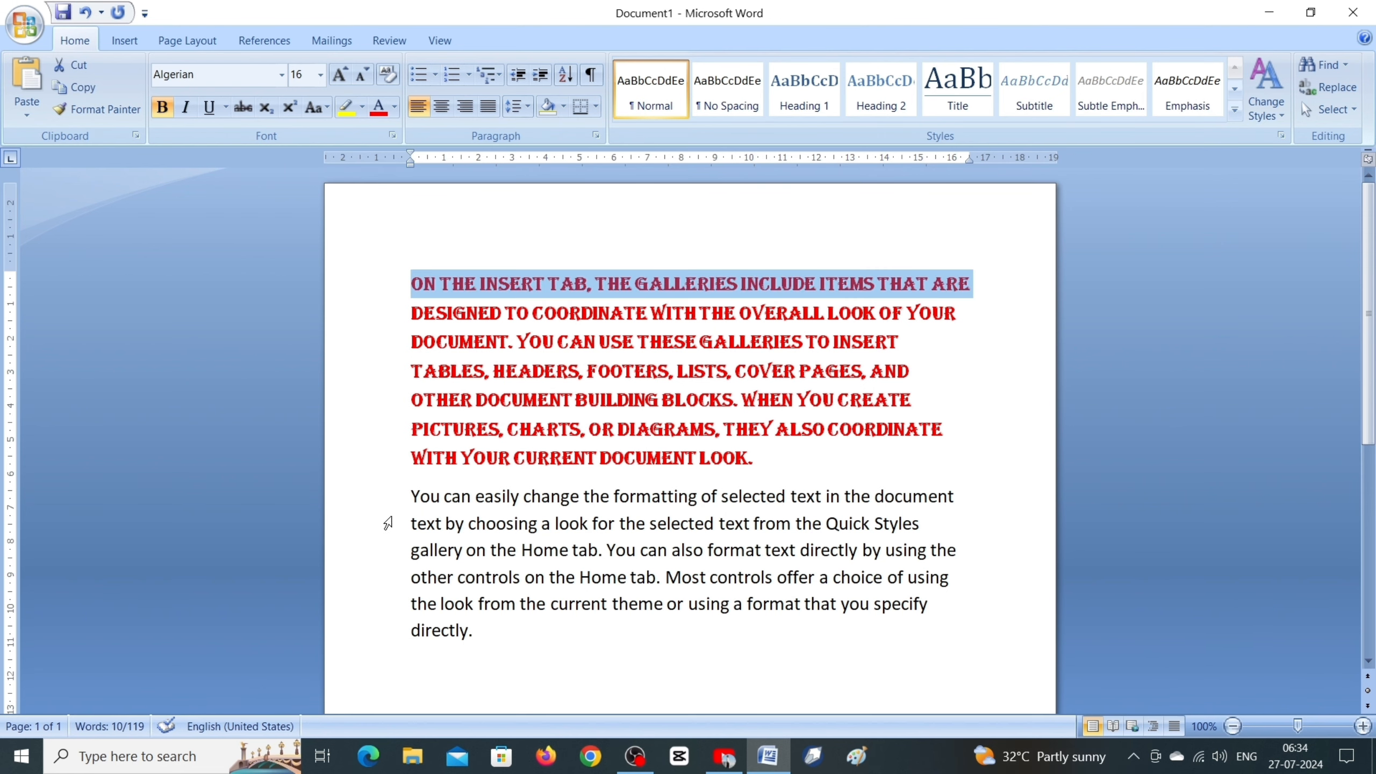
pyautogui.click(388, 523)
pyautogui.click(363, 550)
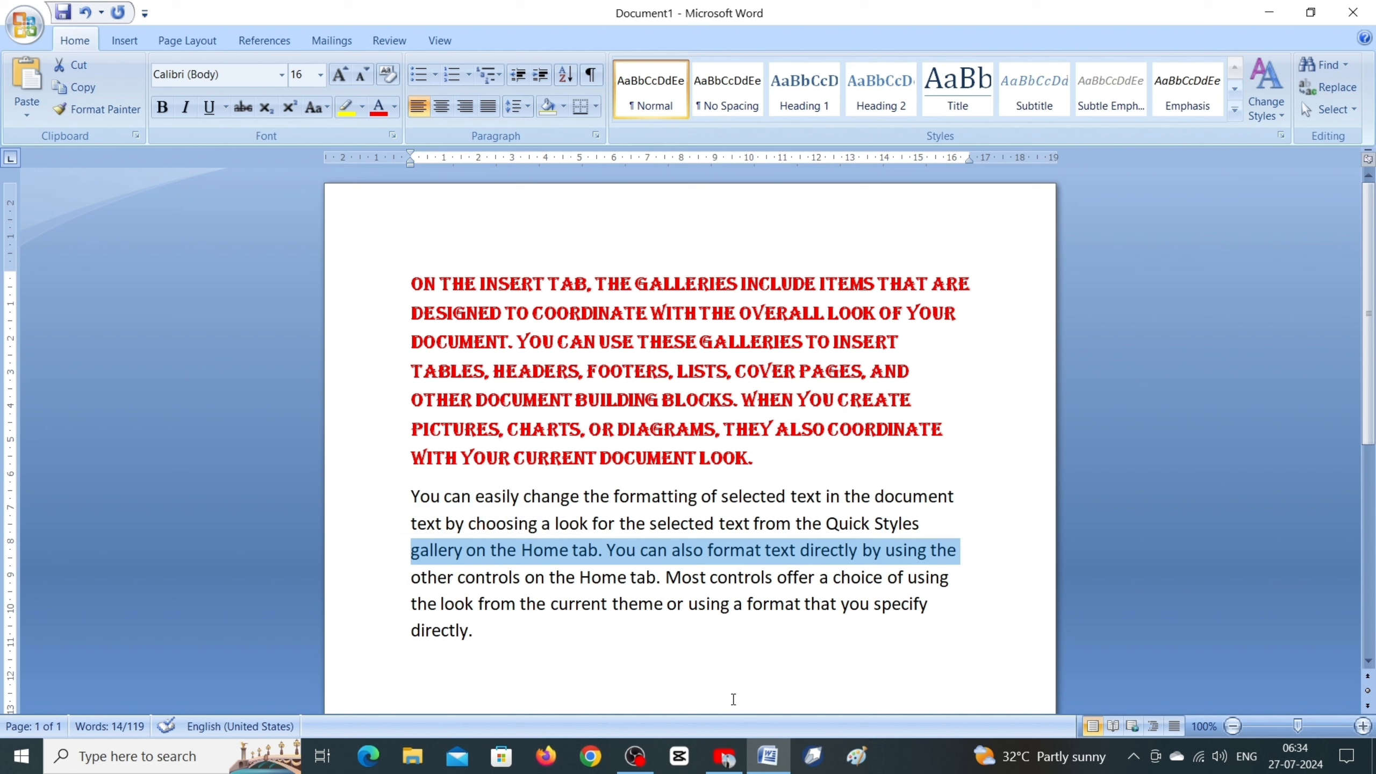
pyautogui.click(736, 692)
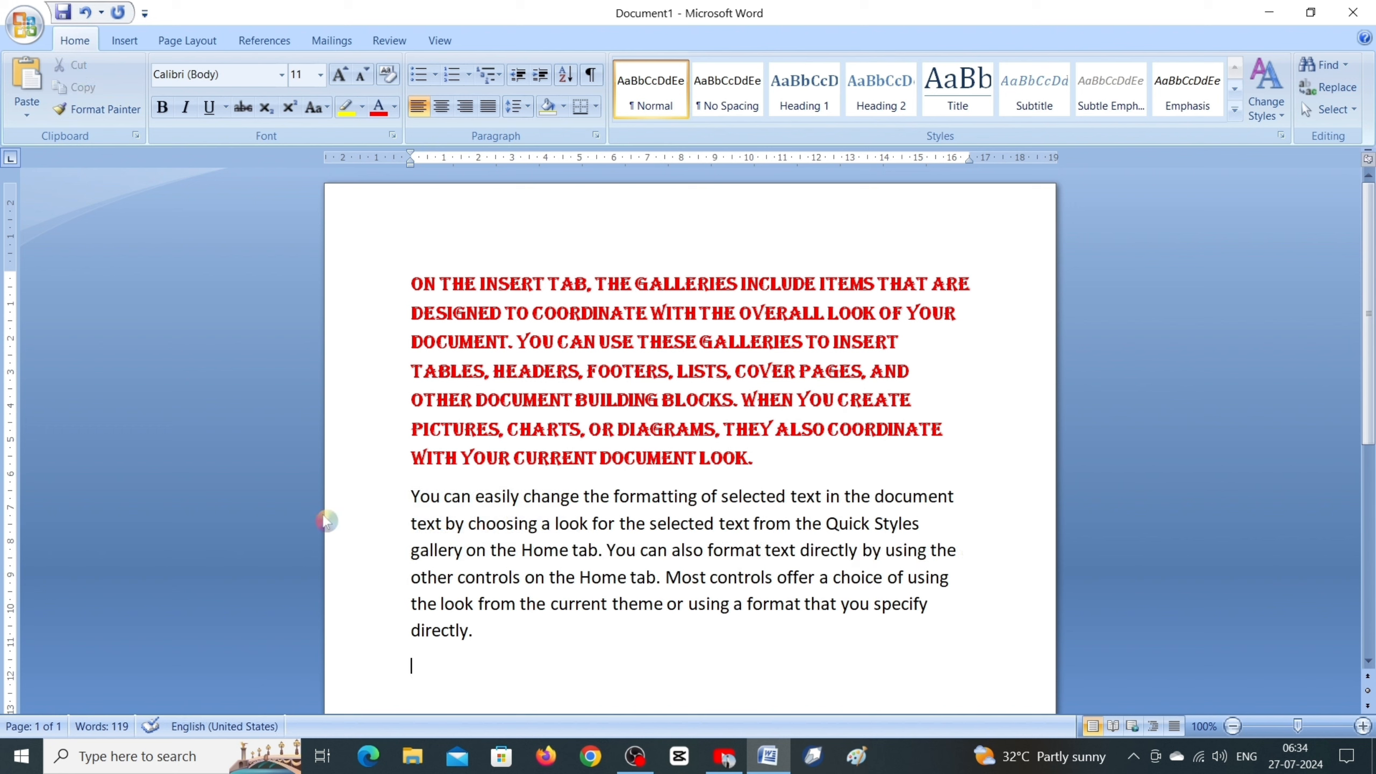
pyautogui.click(26, 120)
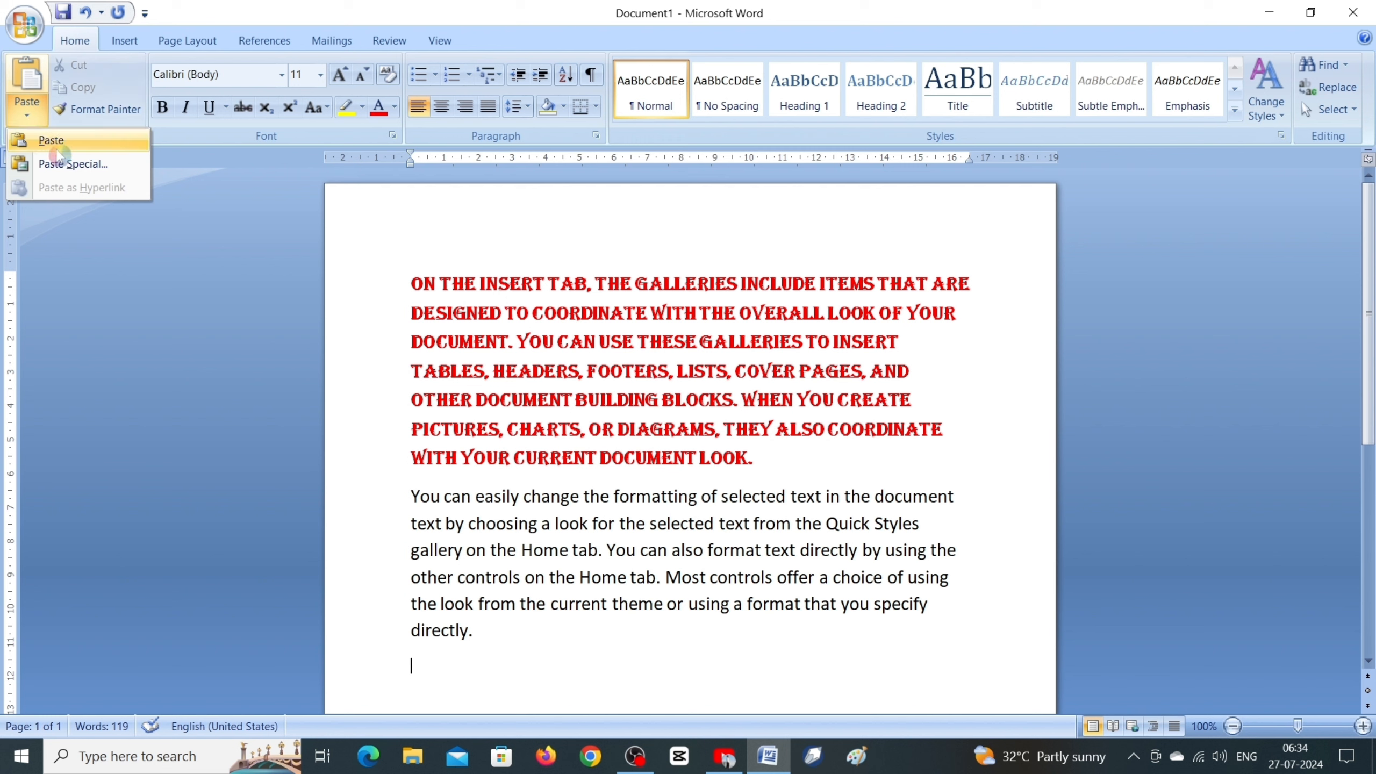
pyautogui.click(54, 164)
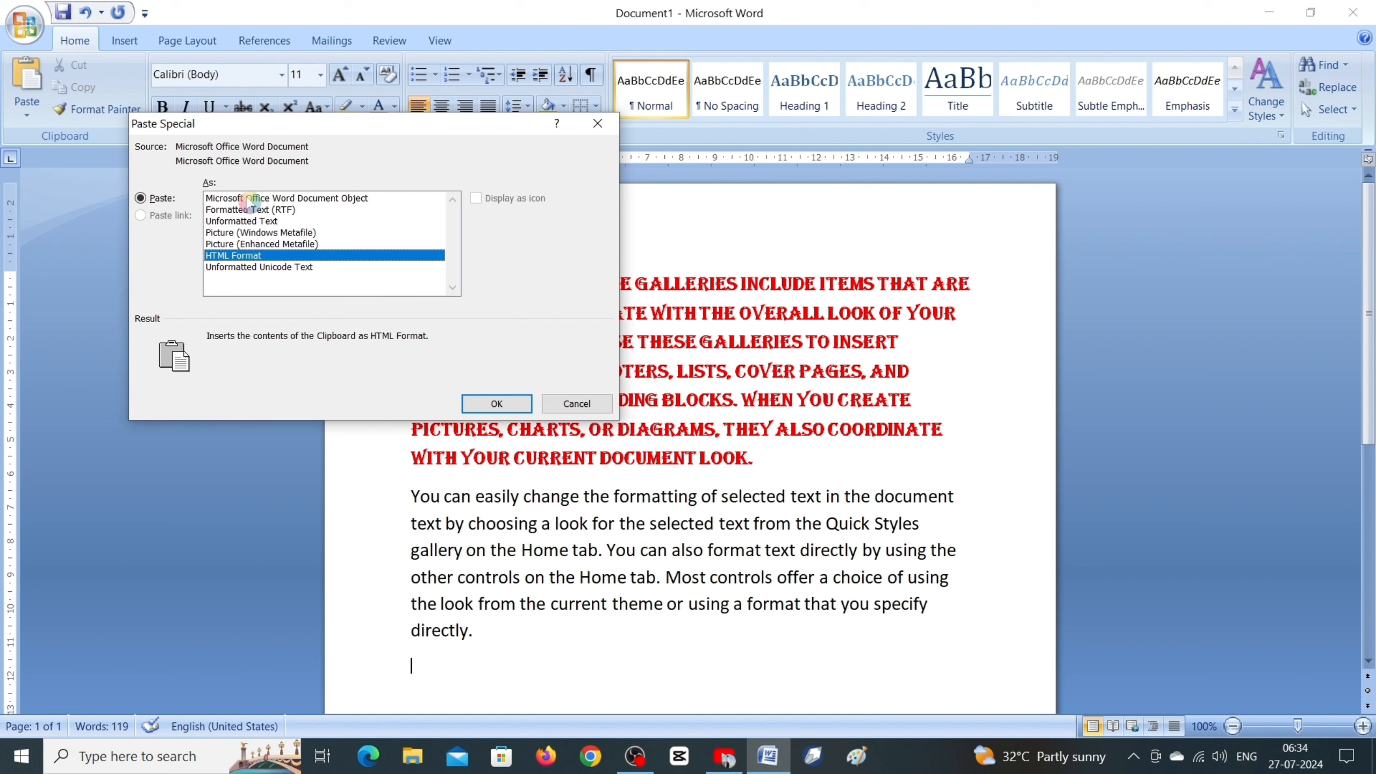
pyautogui.click(312, 199)
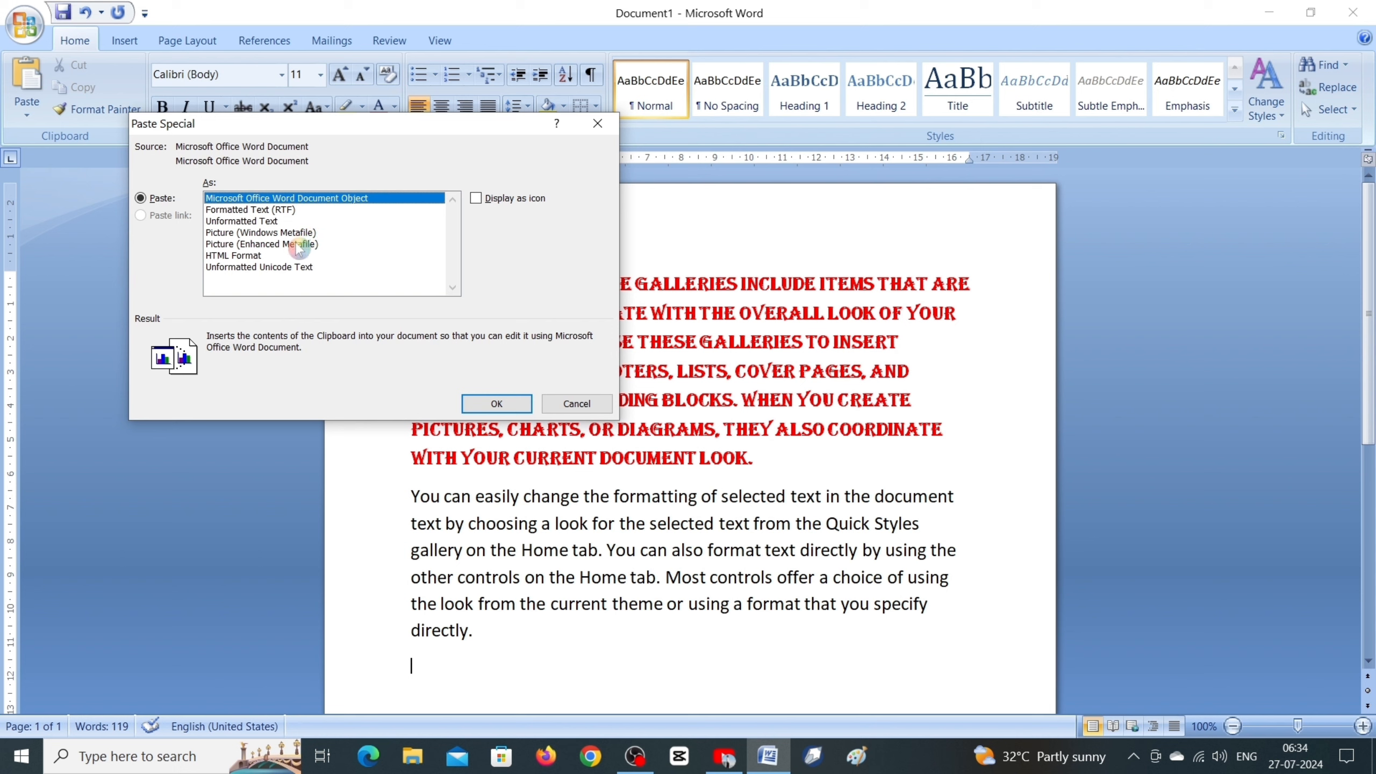
pyautogui.click(592, 409)
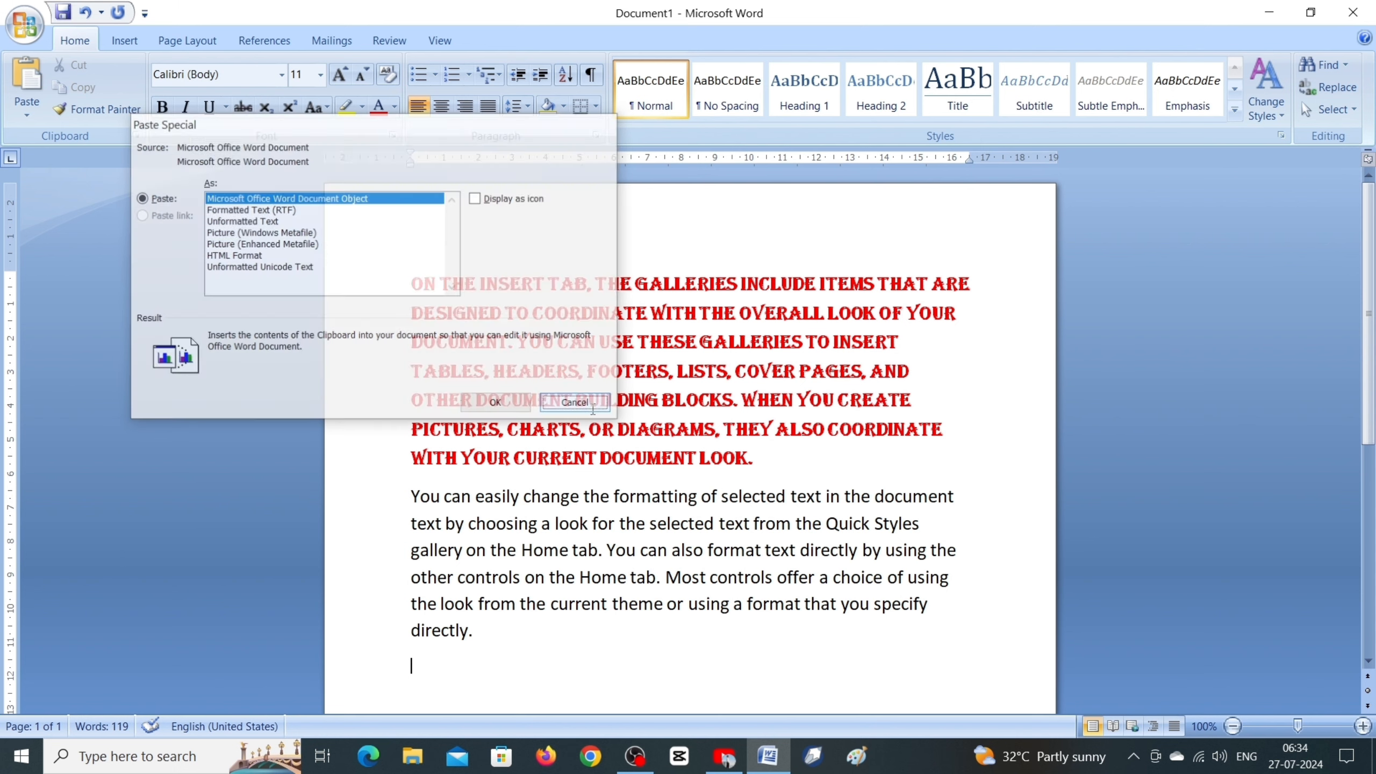
# Step: Copy the red first paragraph and paste it below the last paragraph as a Microsoft Office Word Document Object using Paste Special
pyautogui.moveTo(777, 459); pyautogui.dragTo(385, 268)
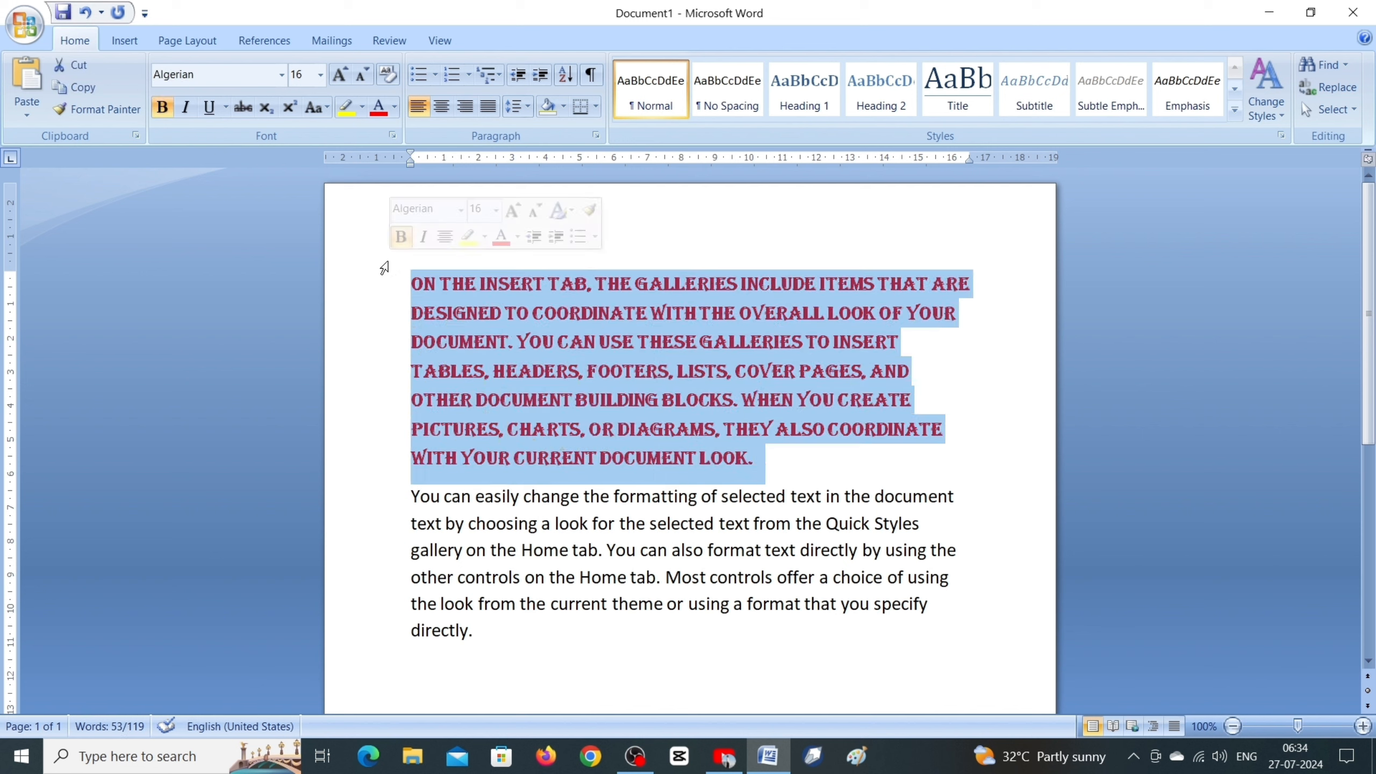
pyautogui.click(74, 92)
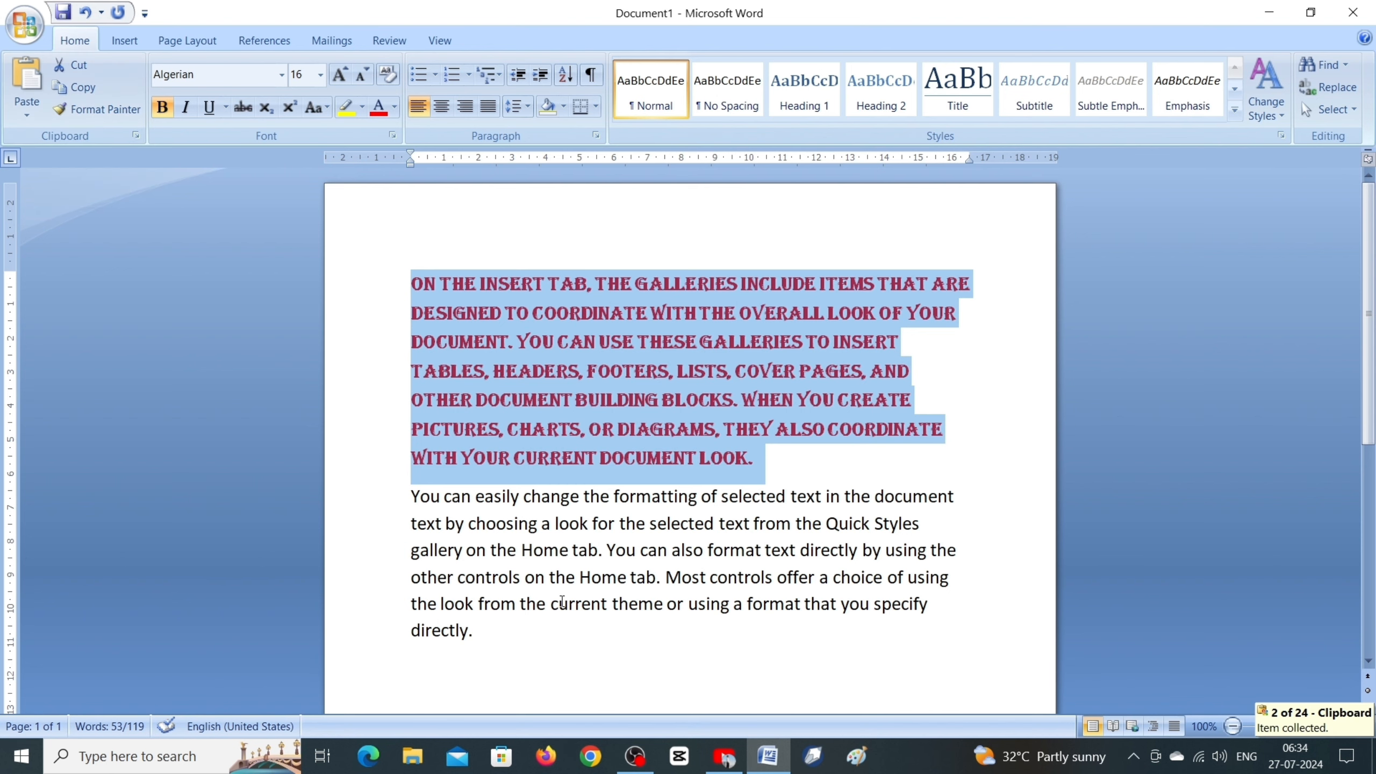
pyautogui.click(525, 651)
pyautogui.scroll(-1, 414, 625)
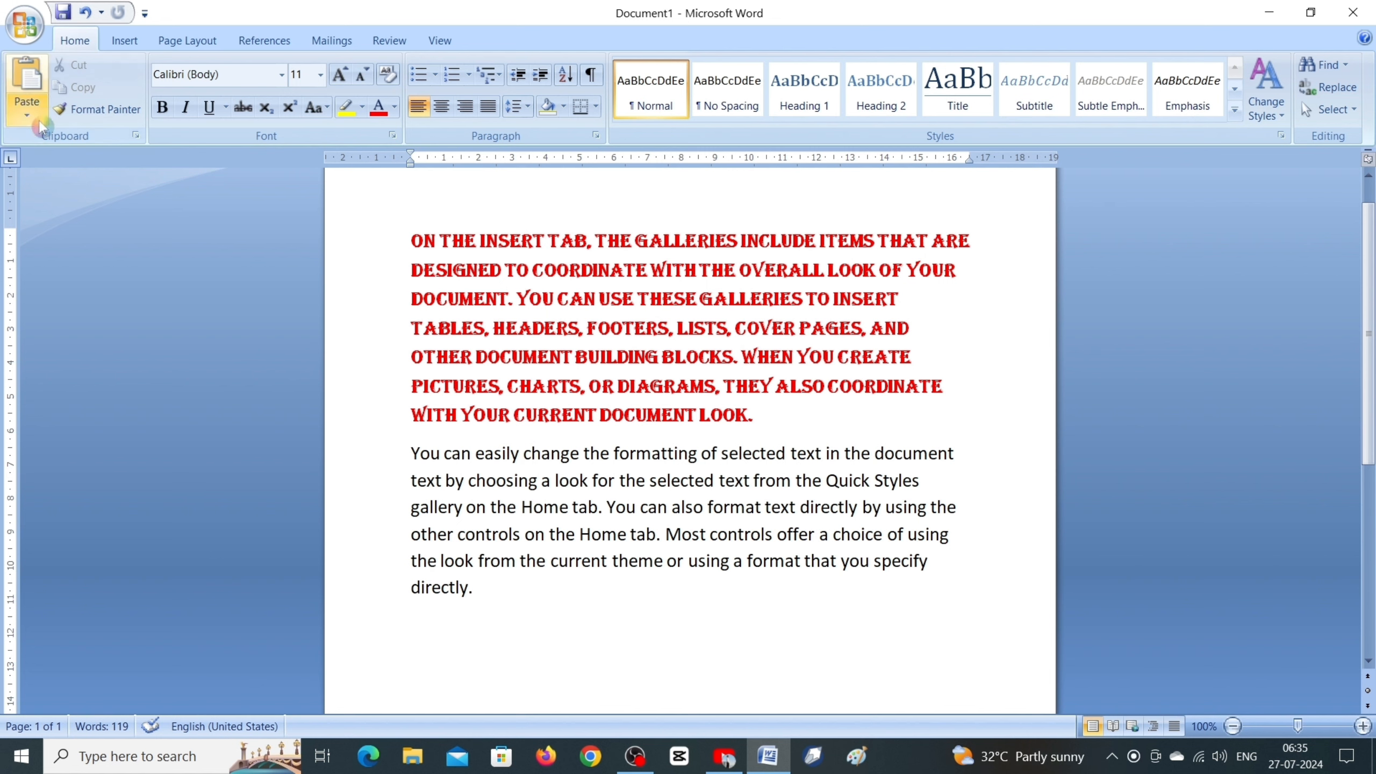
pyautogui.click(26, 107)
pyautogui.click(69, 163)
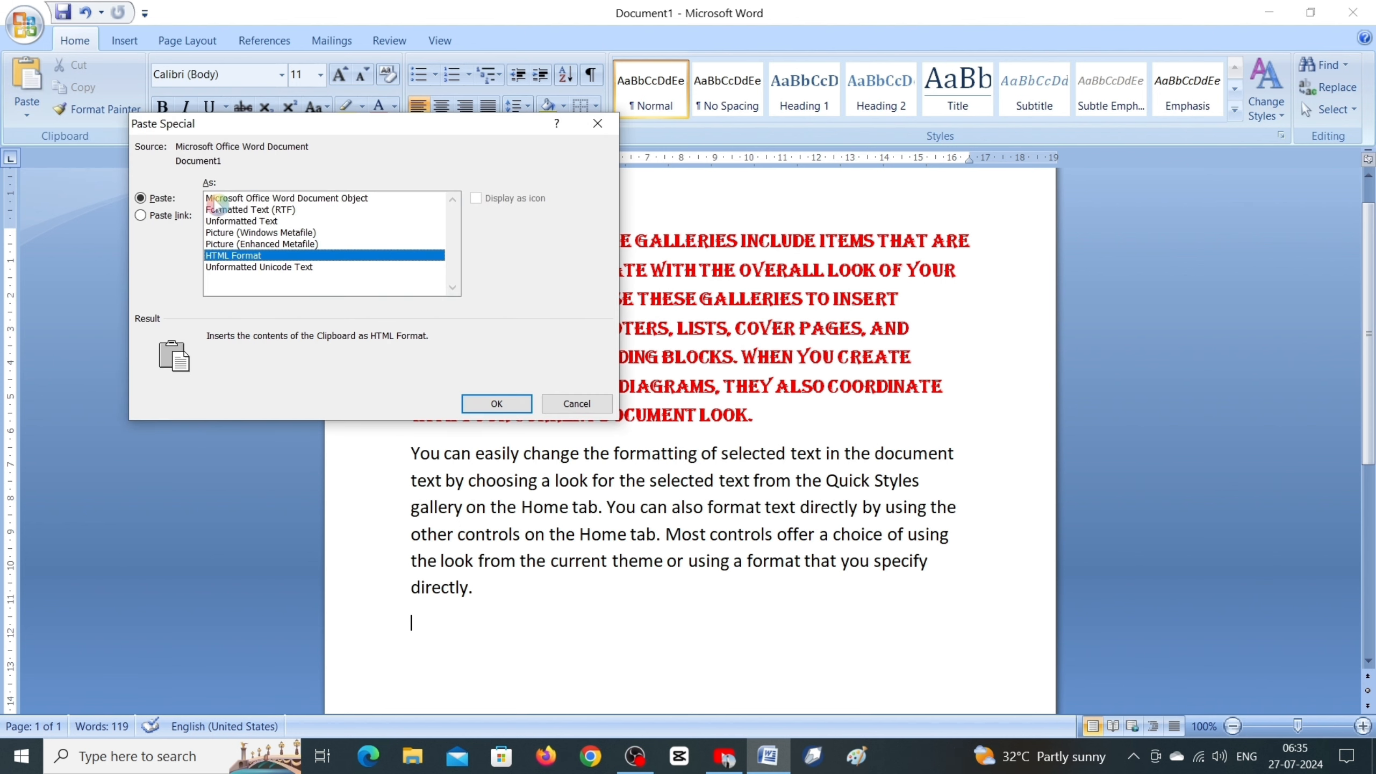
pyautogui.click(306, 199)
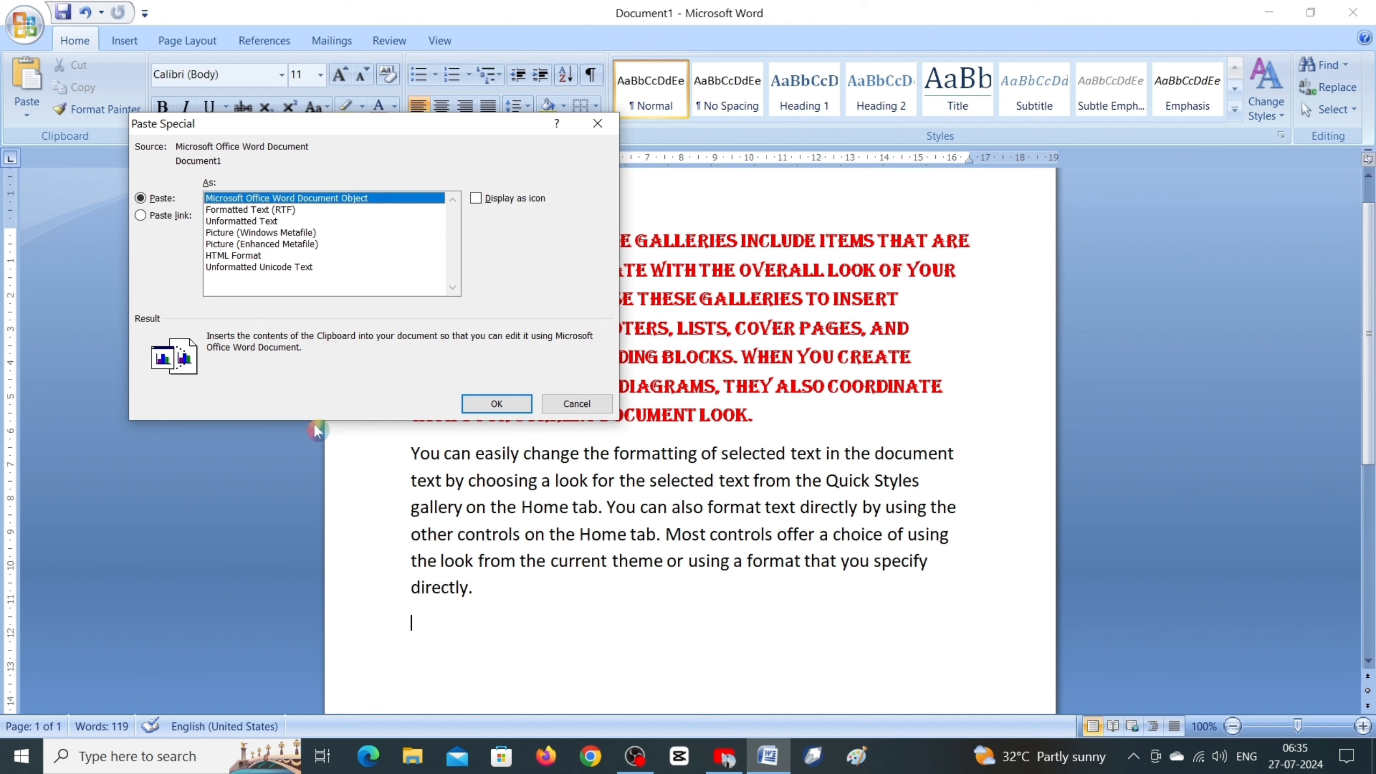
pyautogui.click(497, 404)
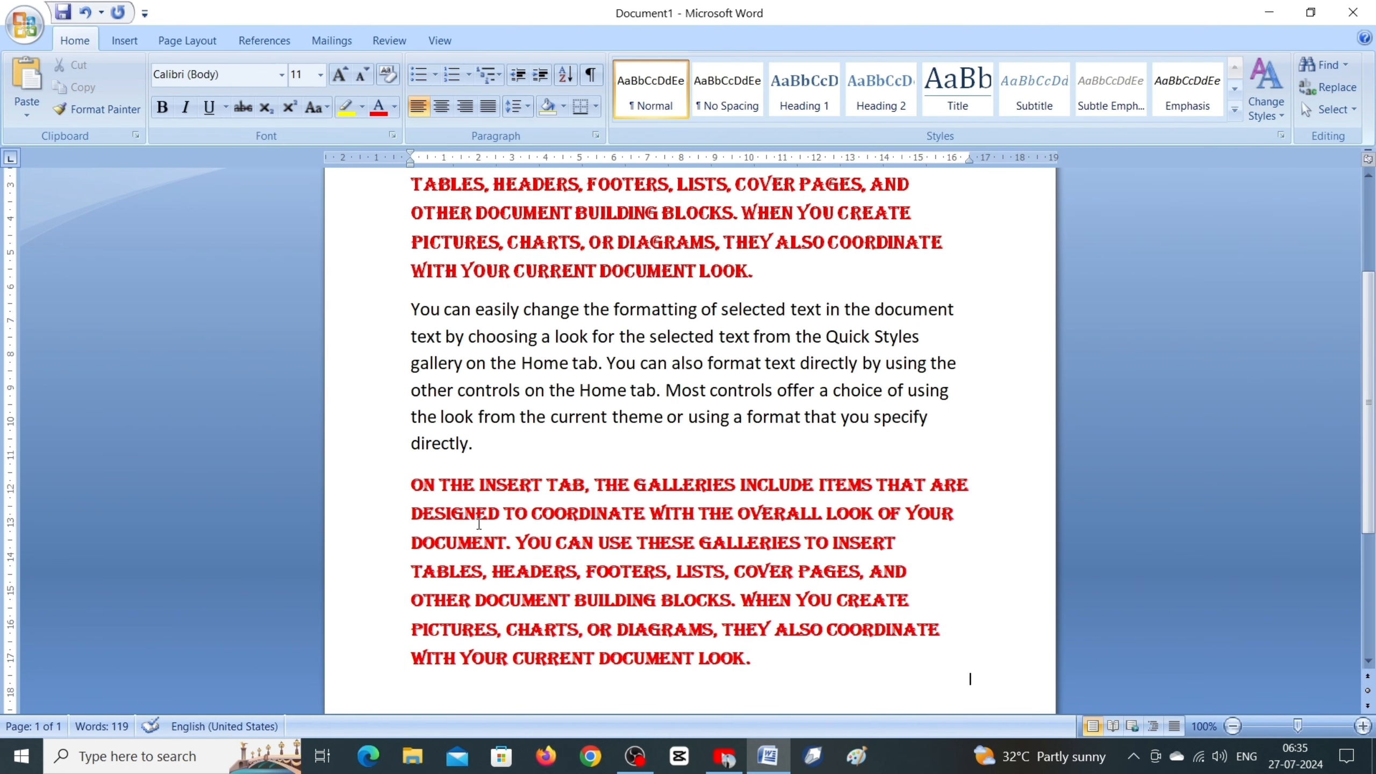
# Step: Scale the pasted Word object down proportionally until it spans about 70% of the text width
pyautogui.scroll(2, 558, 359)
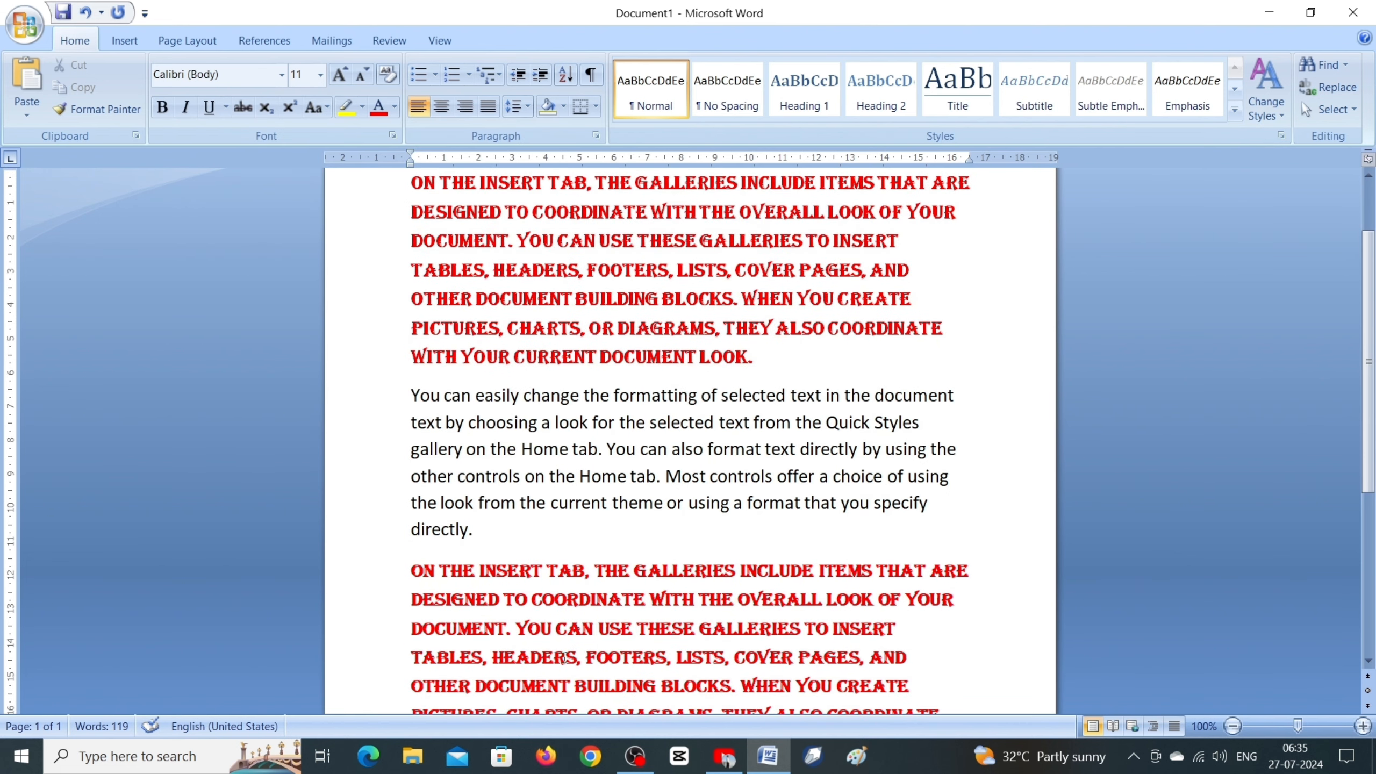
pyautogui.scroll(-1, 571, 646)
pyautogui.click(618, 617)
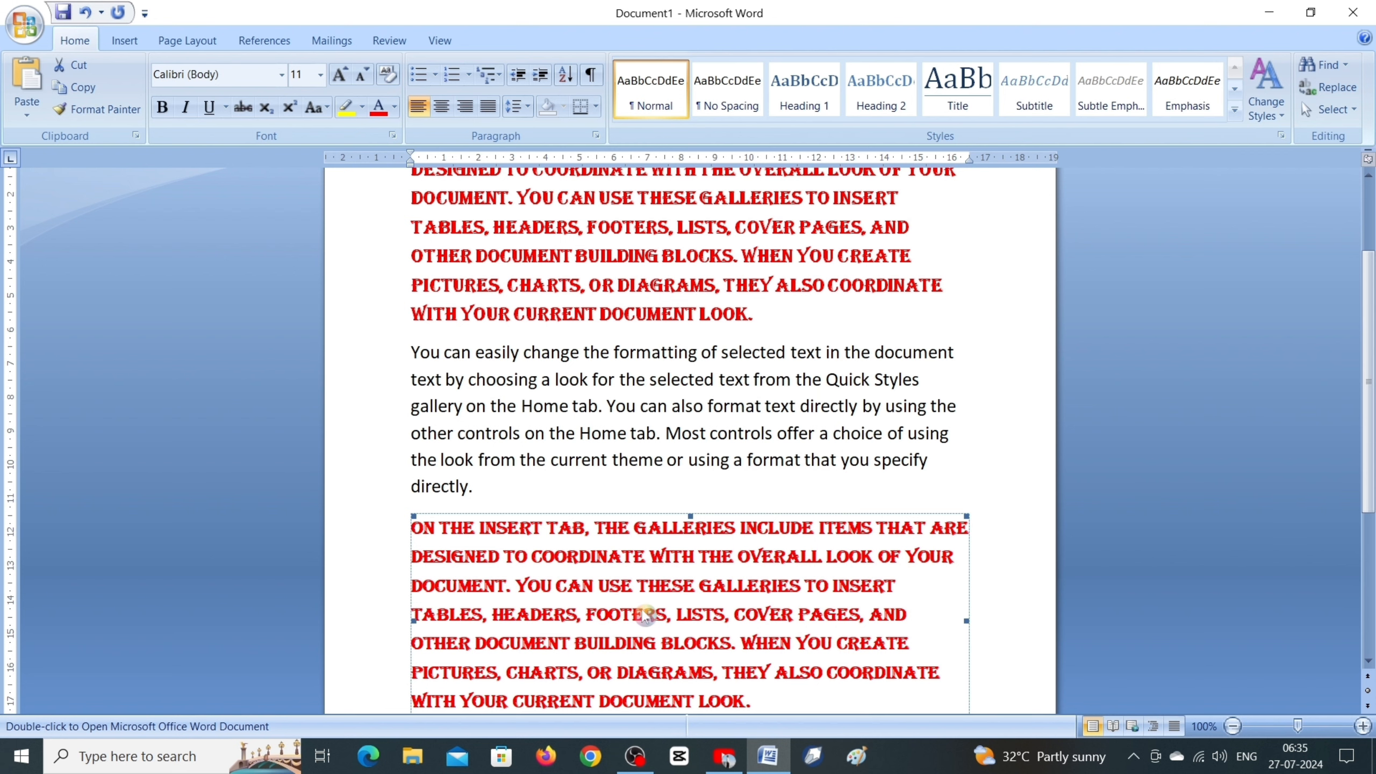
pyautogui.scroll(-1, 644, 612)
pyautogui.click(456, 498)
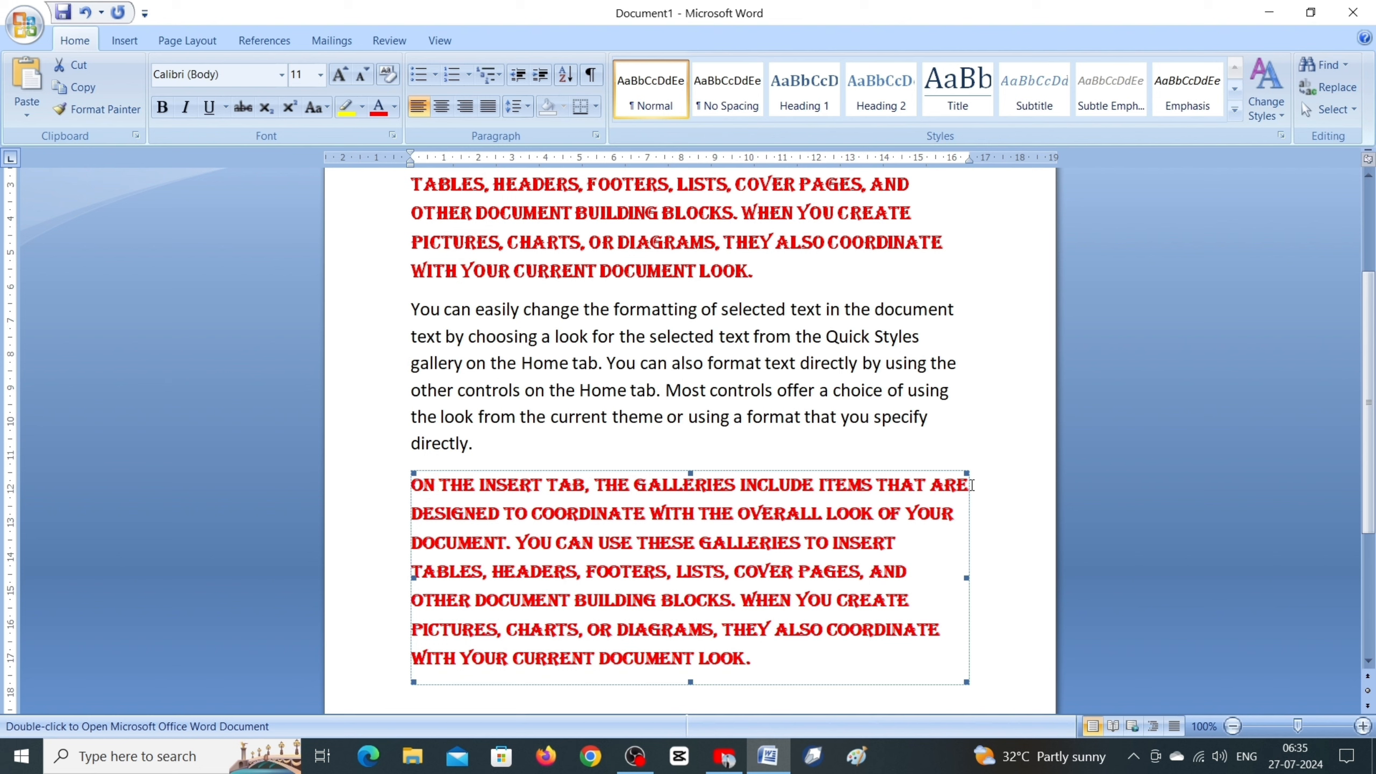
pyautogui.moveTo(960, 477); pyautogui.dragTo(720, 610)
pyautogui.scroll(3, 689, 574)
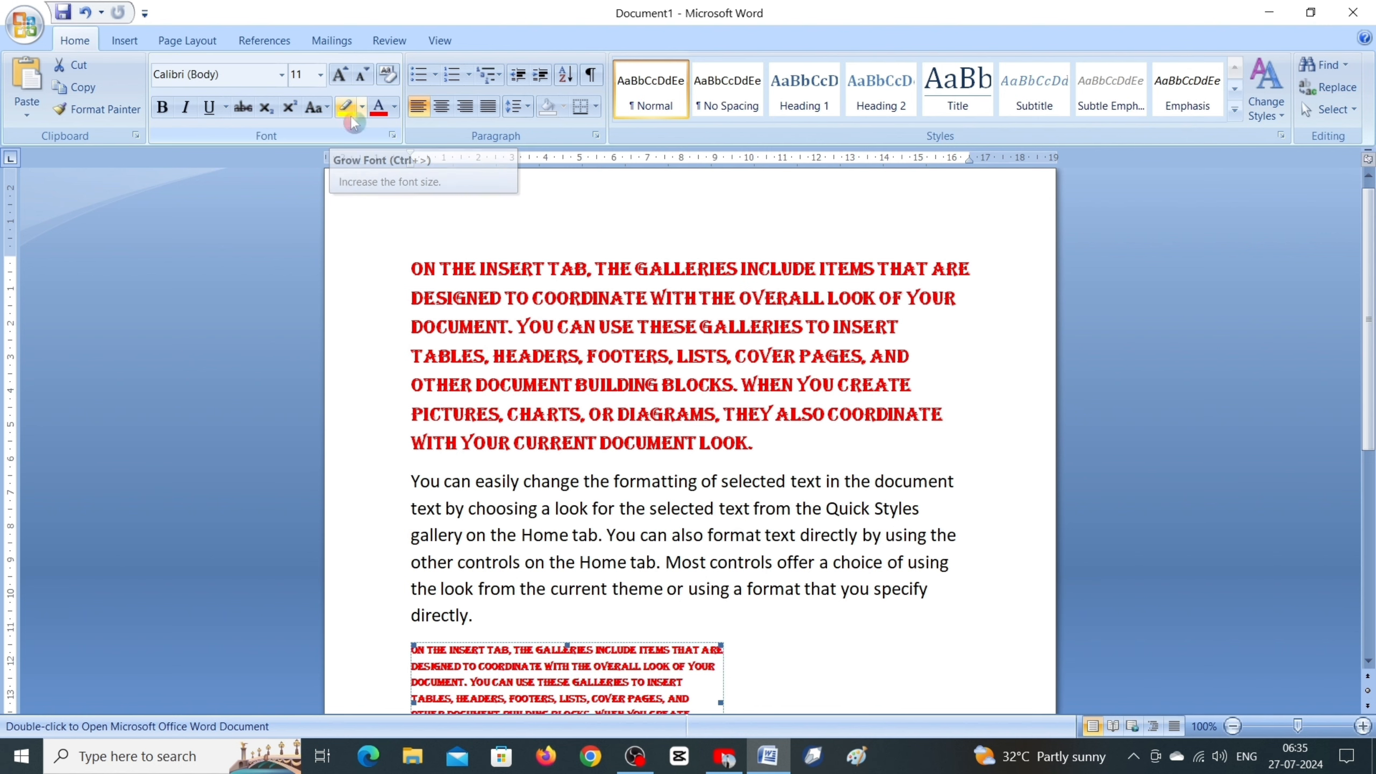
pyautogui.scroll(-1, 875, 599)
pyautogui.scroll(-2, 875, 599)
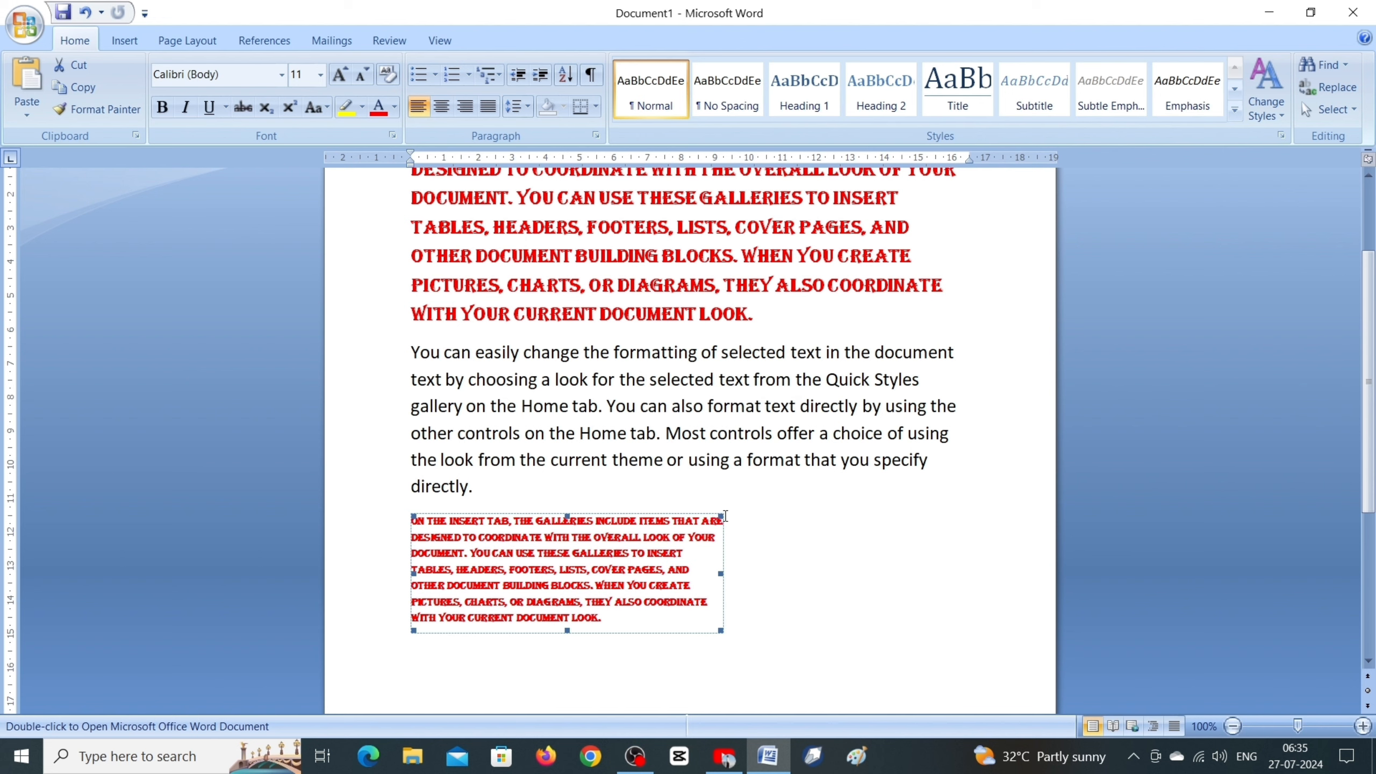
pyautogui.moveTo(722, 517); pyautogui.dragTo(640, 546)
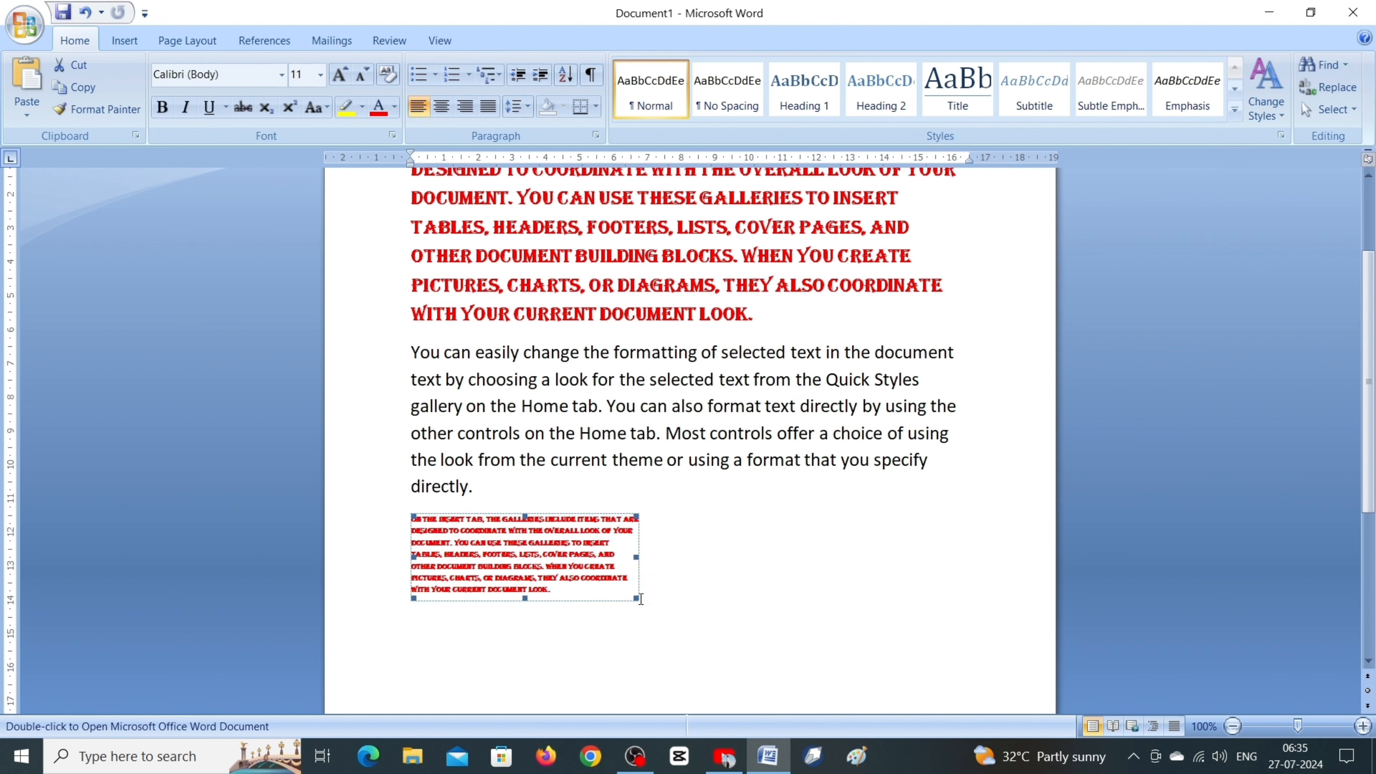
pyautogui.moveTo(637, 598); pyautogui.dragTo(804, 663)
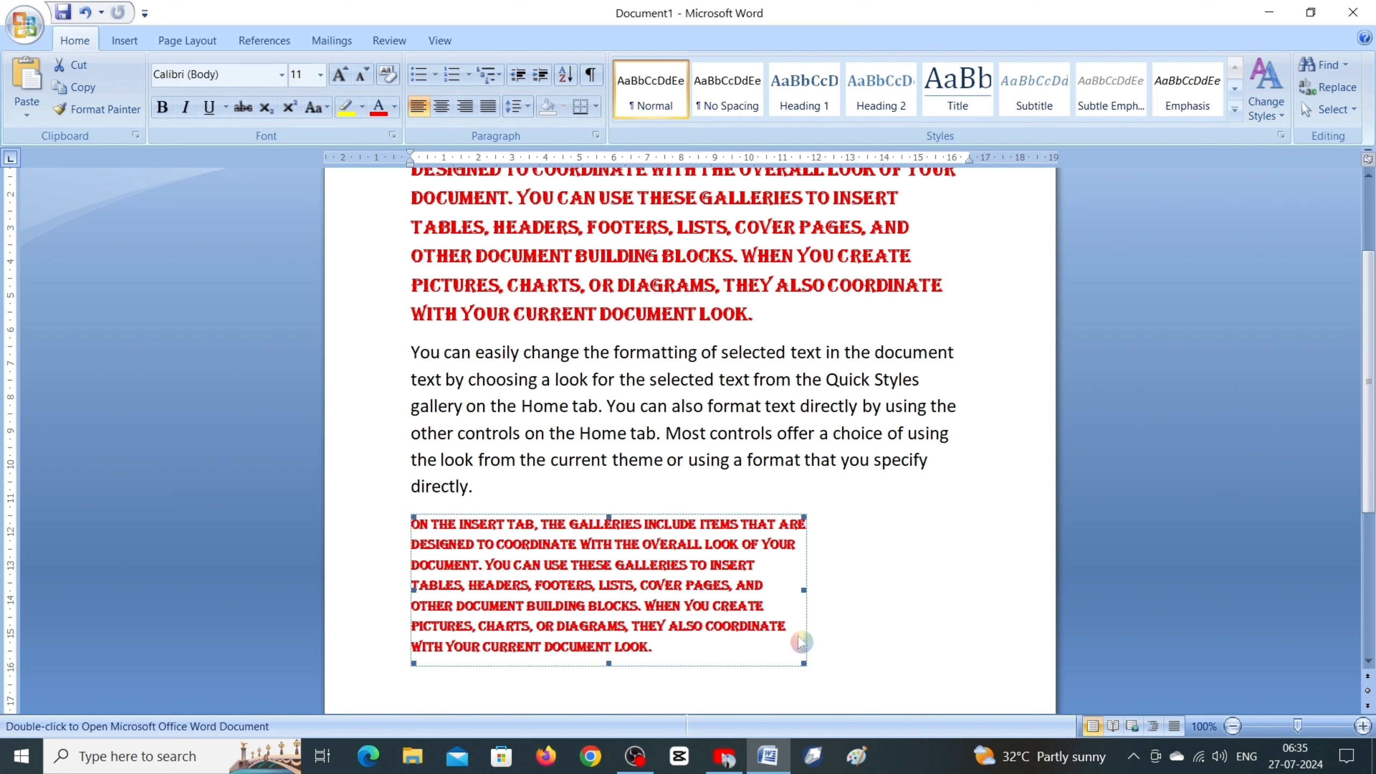
# Step: Stretch the pasted object horizontally to slightly beyond the text's right margin and increase its height a little
pyautogui.click(805, 599)
pyautogui.moveTo(808, 593); pyautogui.dragTo(969, 594)
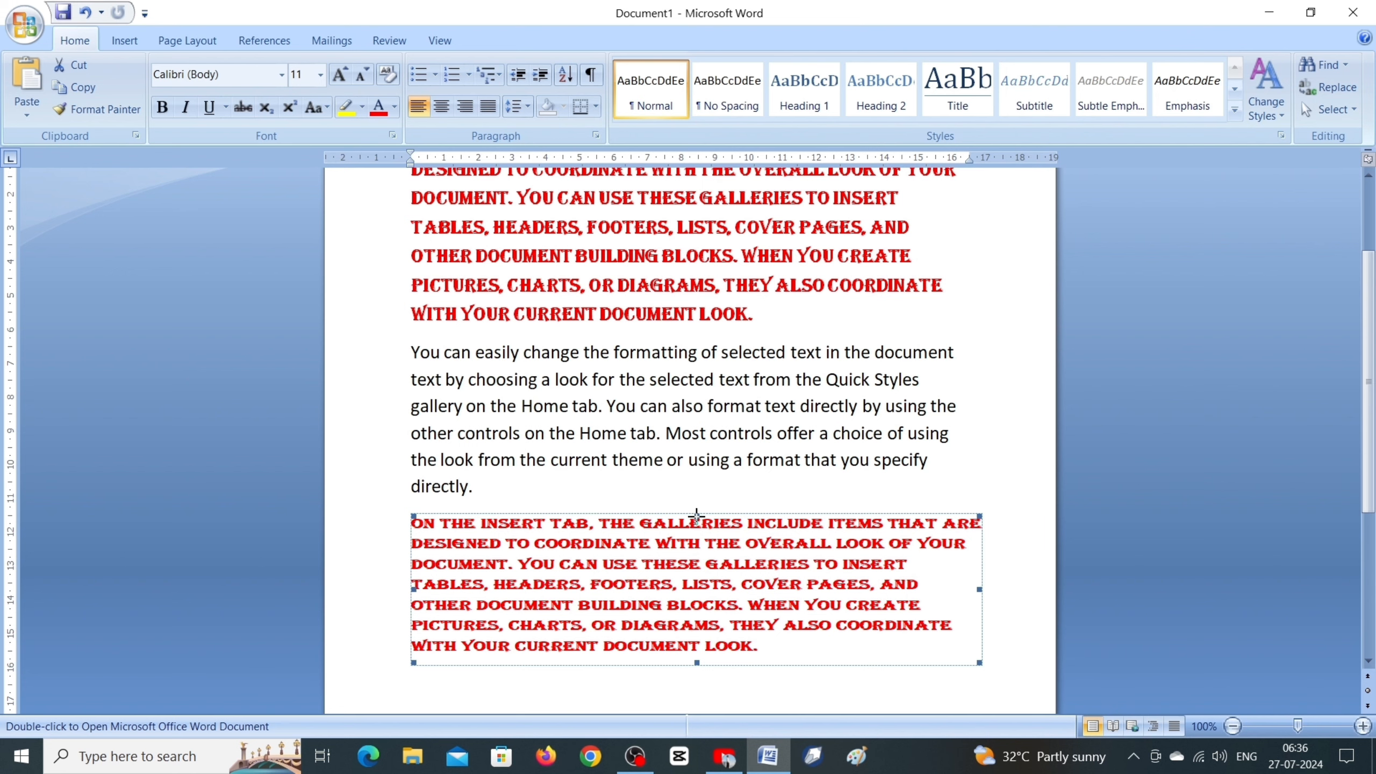
pyautogui.moveTo(696, 516); pyautogui.dragTo(699, 479)
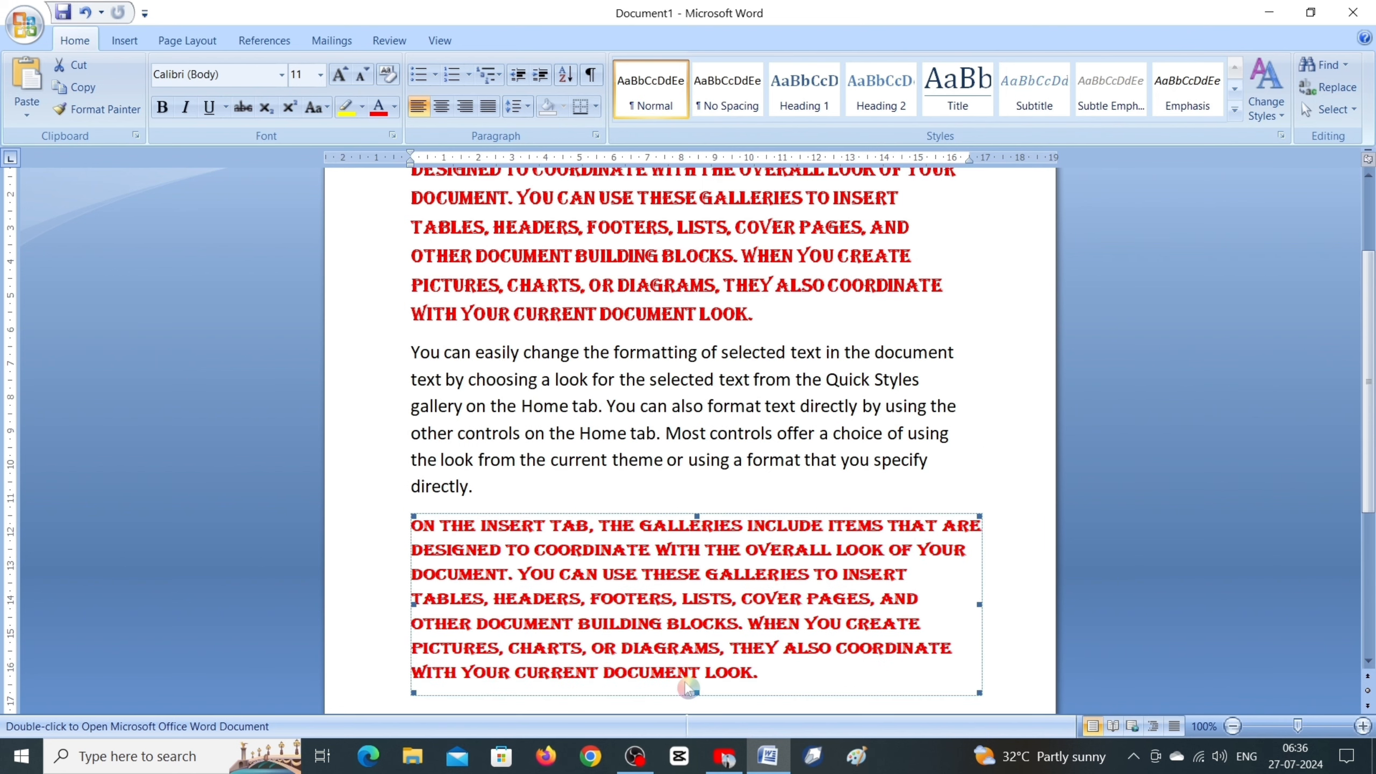
# Step: Stretch the pasted Word object slightly taller and delete it from below the last paragraph
pyautogui.moveTo(696, 694); pyautogui.dragTo(697, 705)
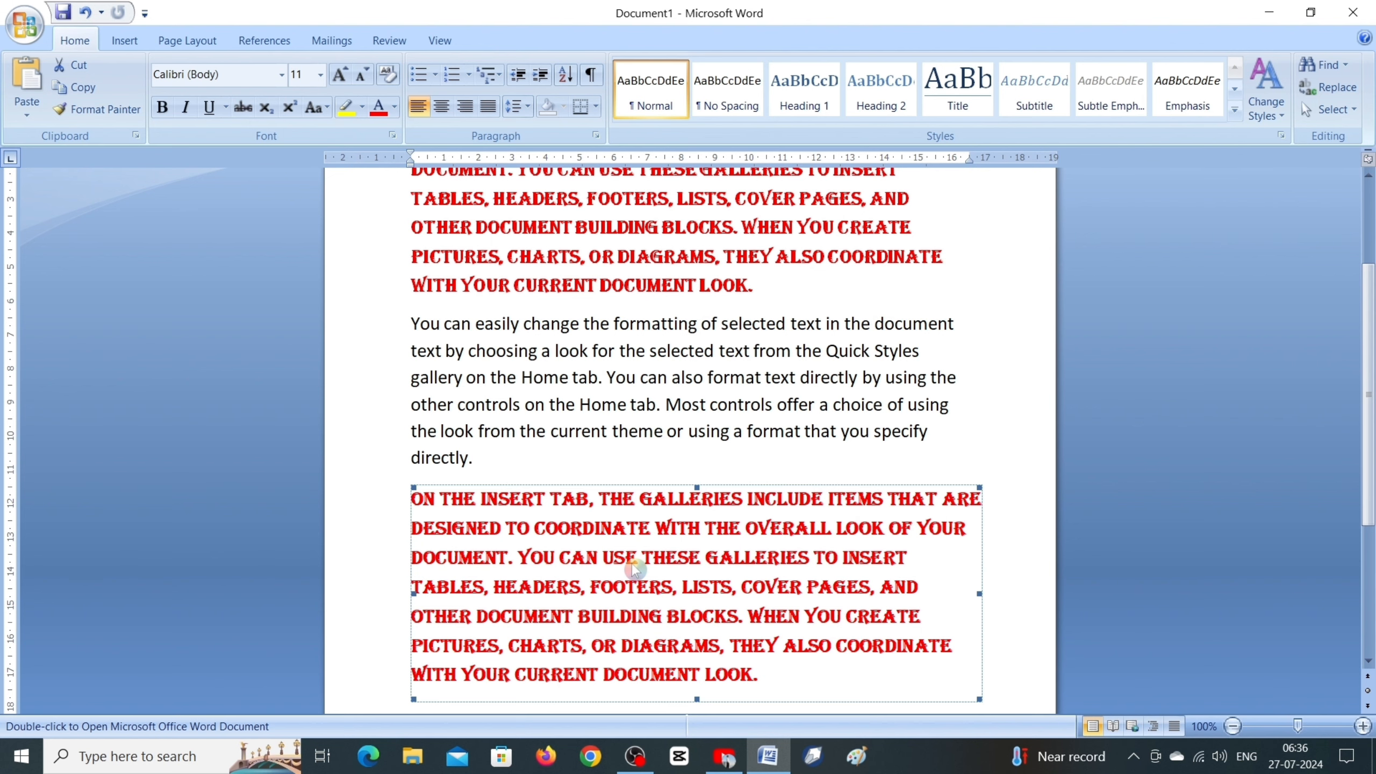
pyautogui.press('Delete')
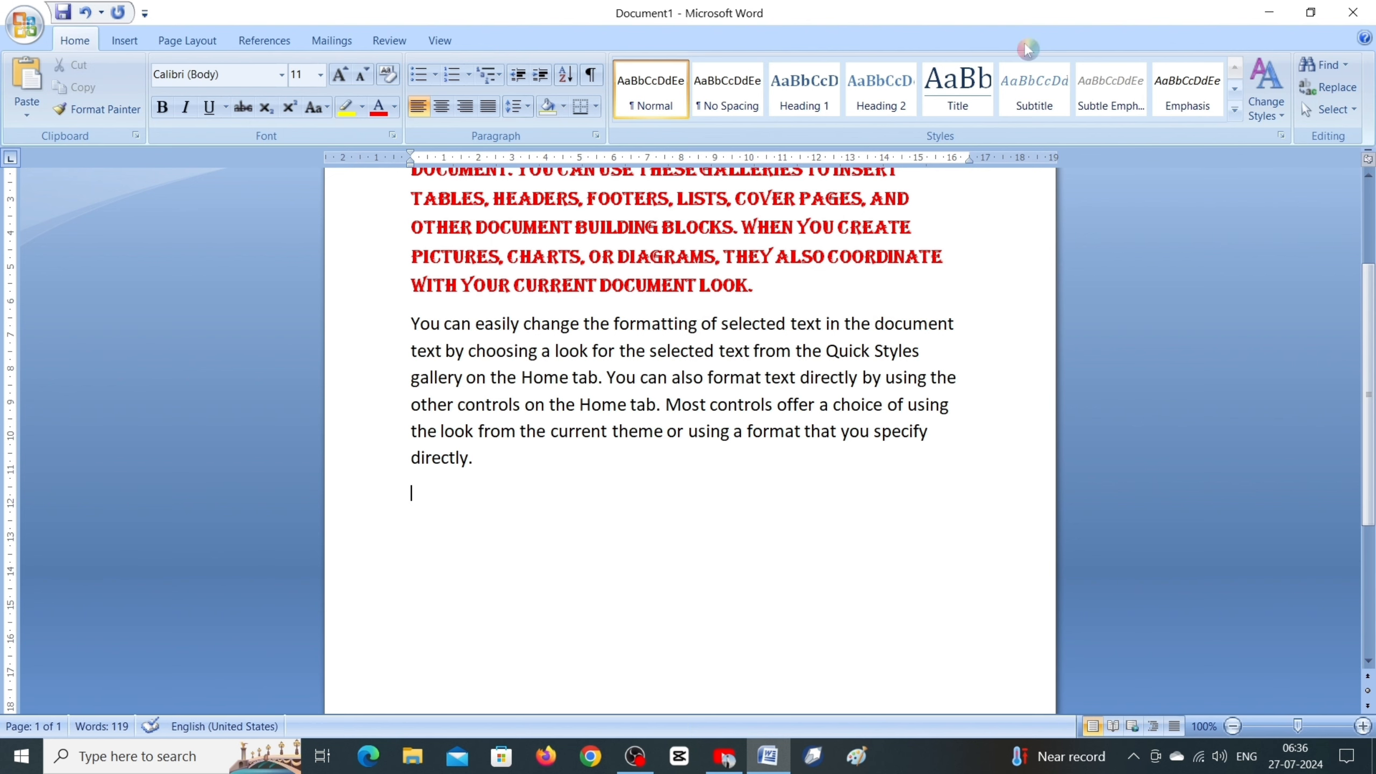
# Step: Set up Paste Special to paste the copied paragraph as a Microsoft Office Word Document Object displayed as an icon
pyautogui.scroll(-1, 1028, 49)
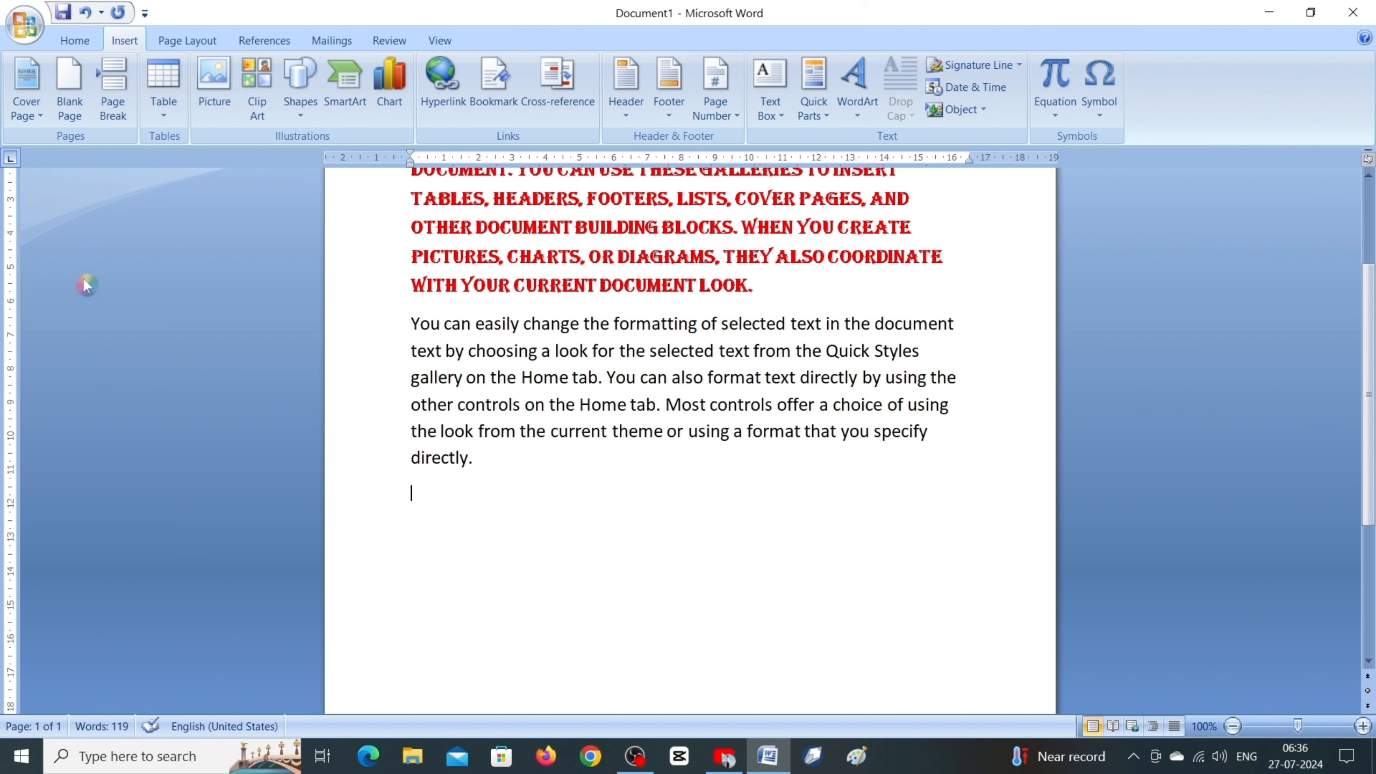
pyautogui.click(75, 40)
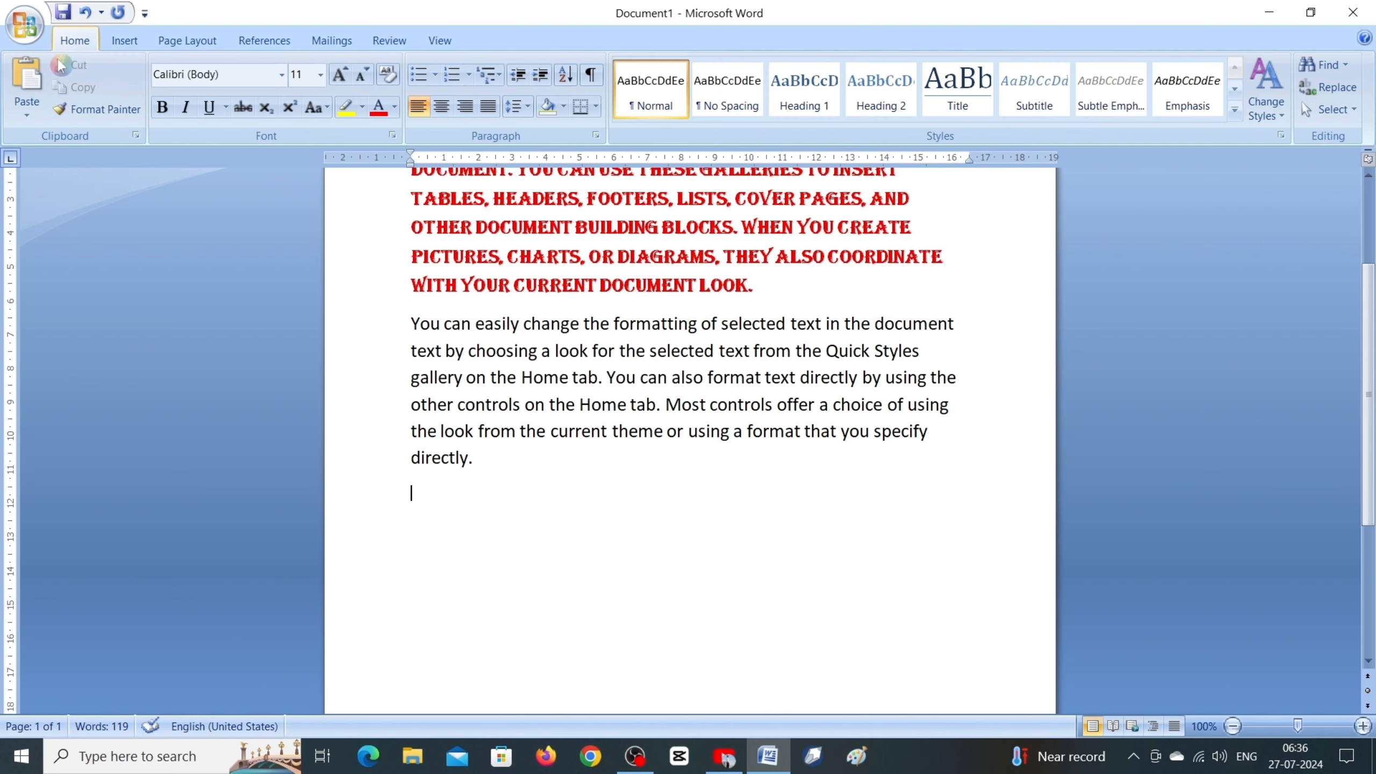
pyautogui.click(26, 113)
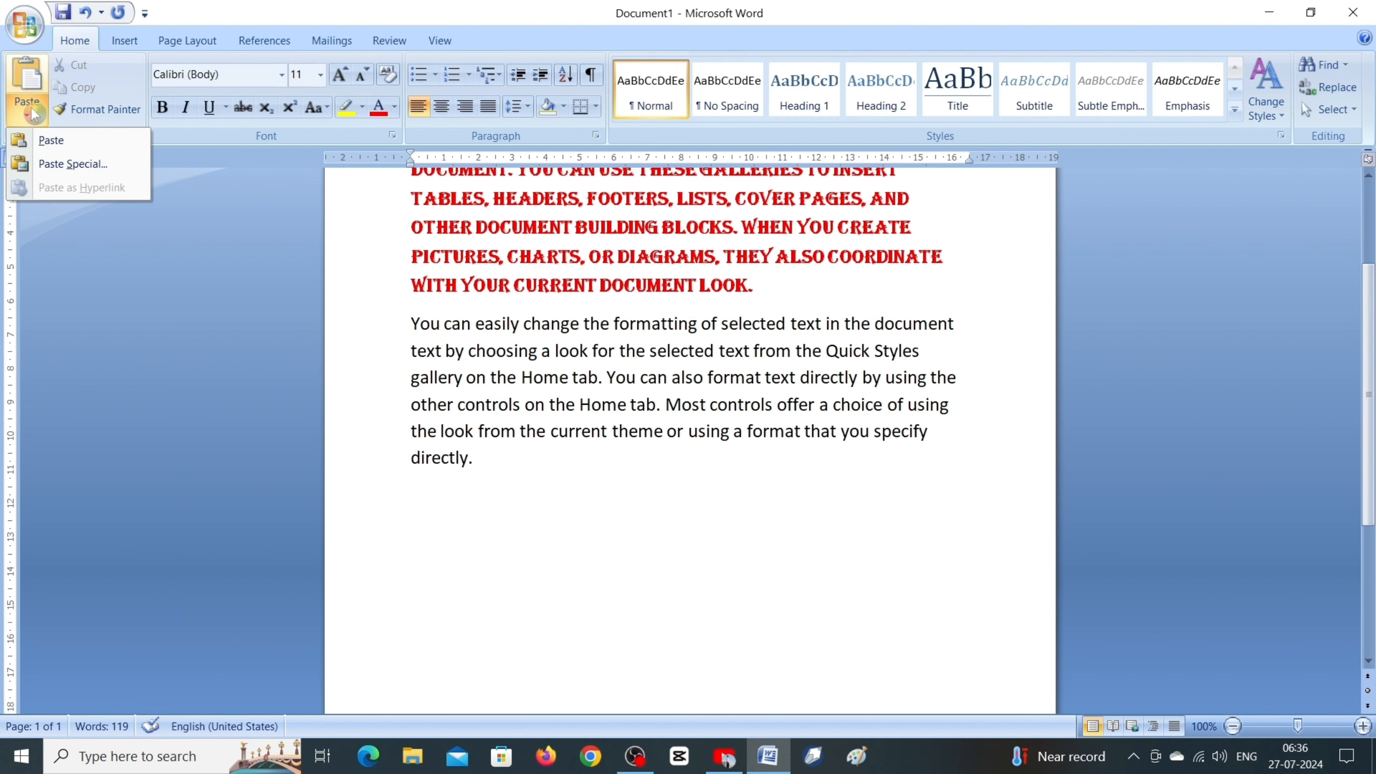
pyautogui.click(81, 163)
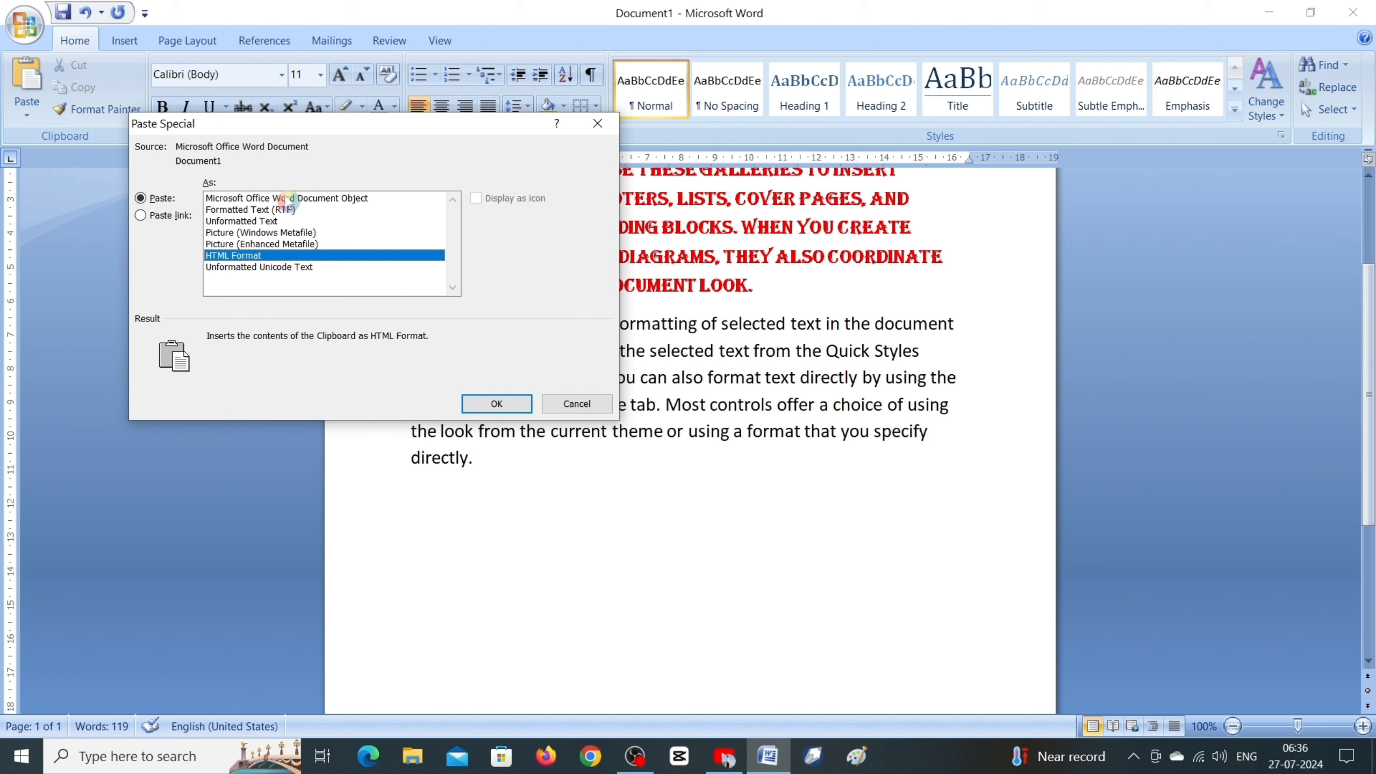
pyautogui.click(285, 199)
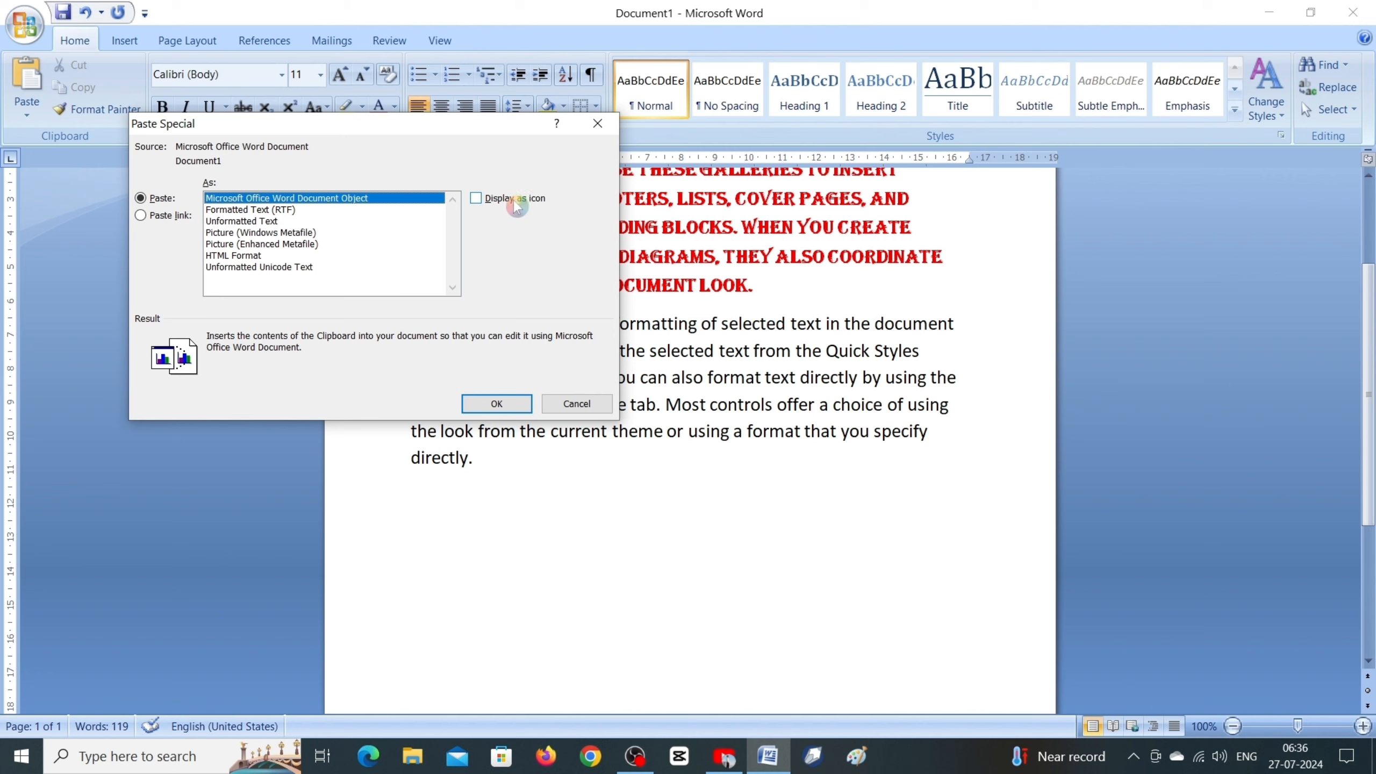
pyautogui.click(477, 201)
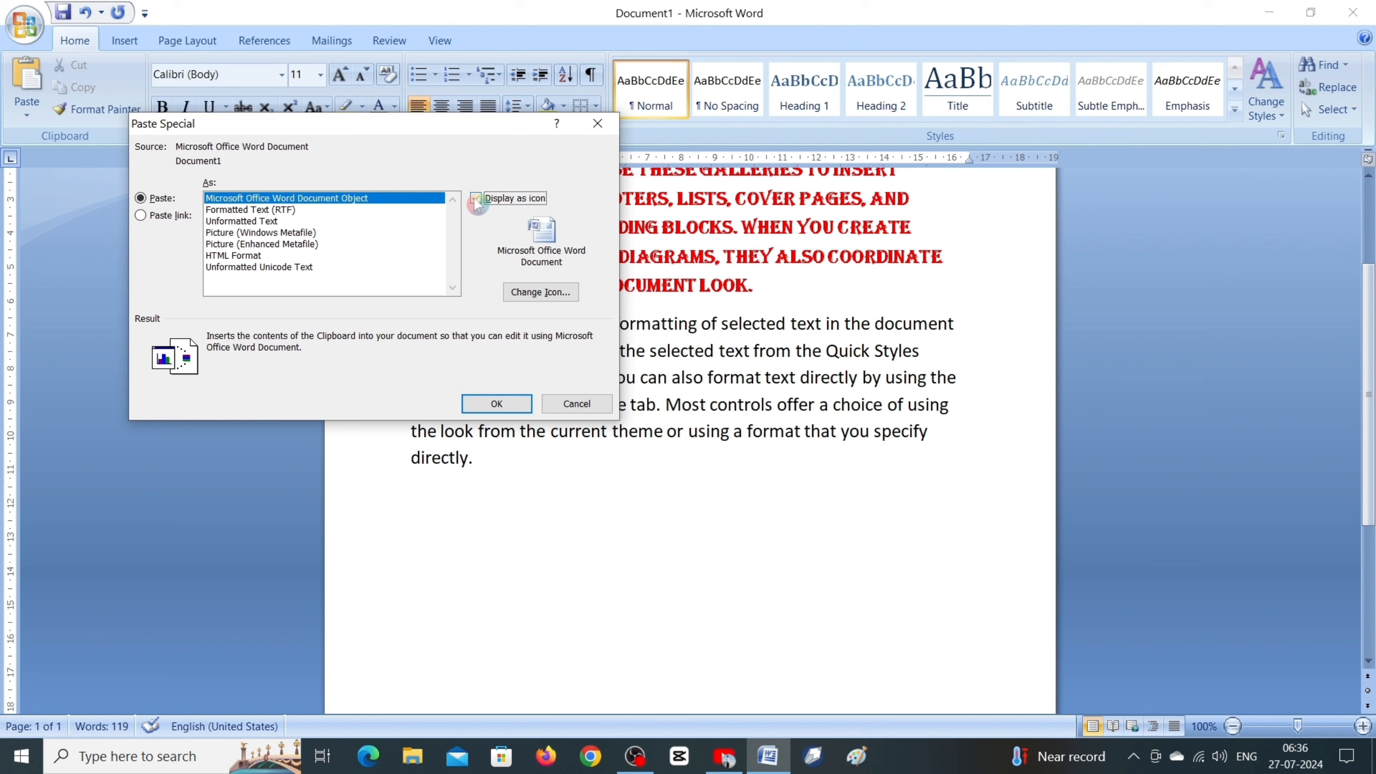
# Step: Change the object's icon to the first yellow note icon near the end of the icon list and paste the object
pyautogui.click(539, 293)
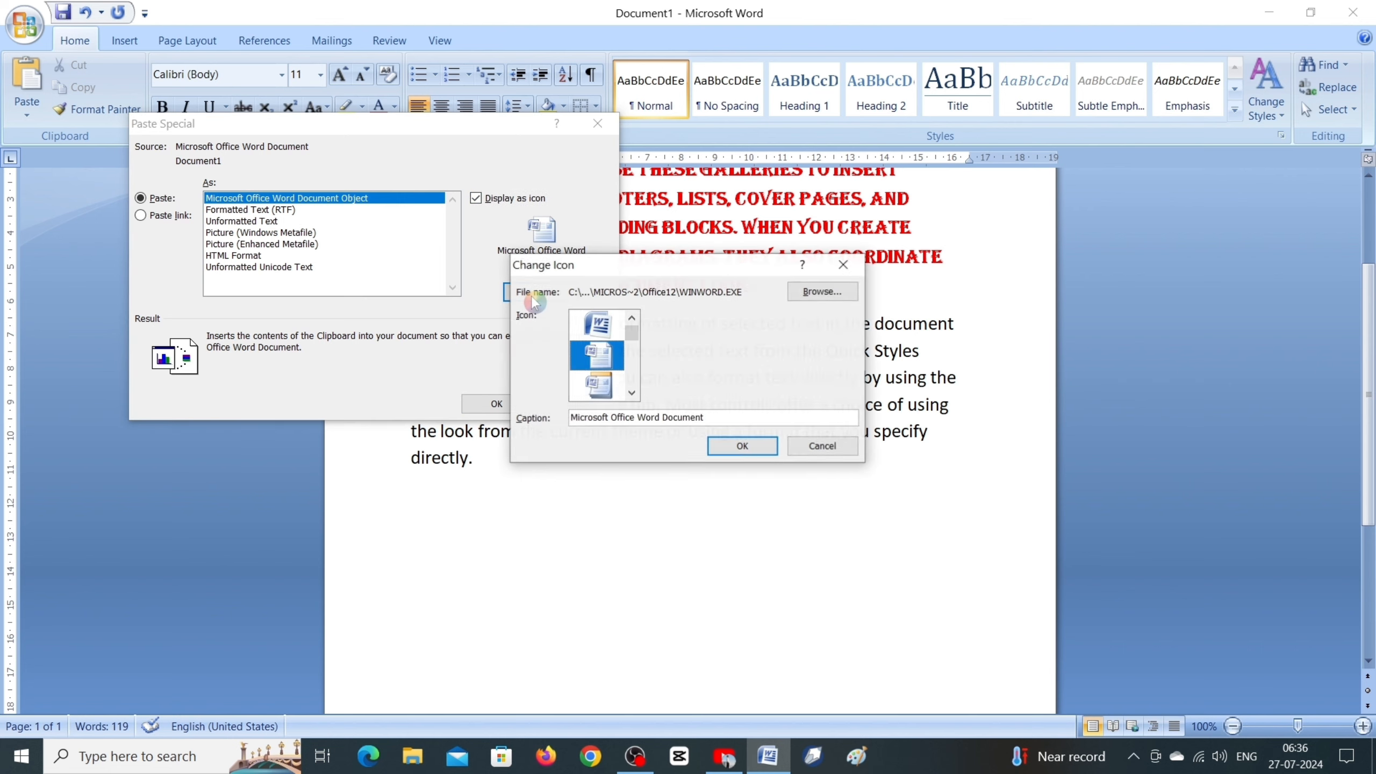
pyautogui.scroll(-5, 628, 375)
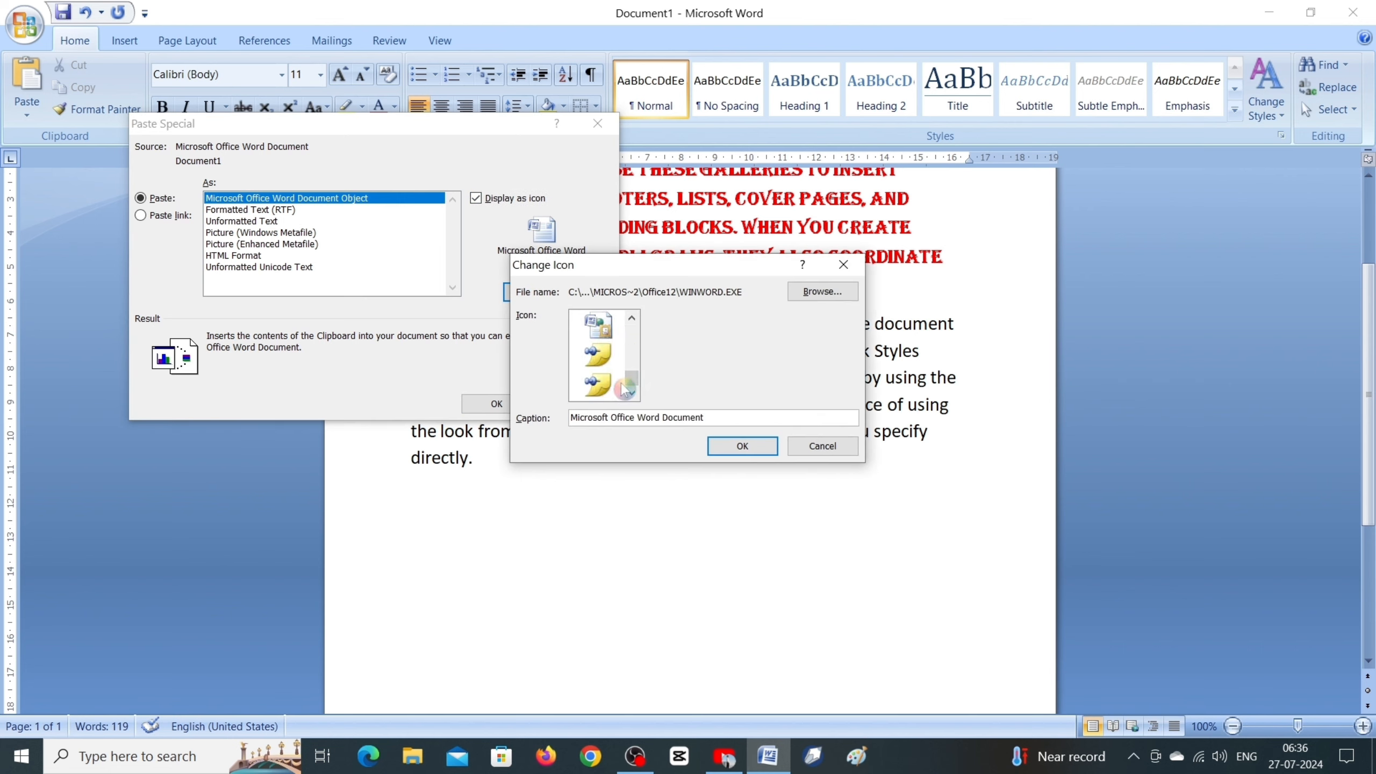
pyautogui.scroll(1, 622, 383)
pyautogui.scroll(-1, 628, 375)
pyautogui.click(597, 358)
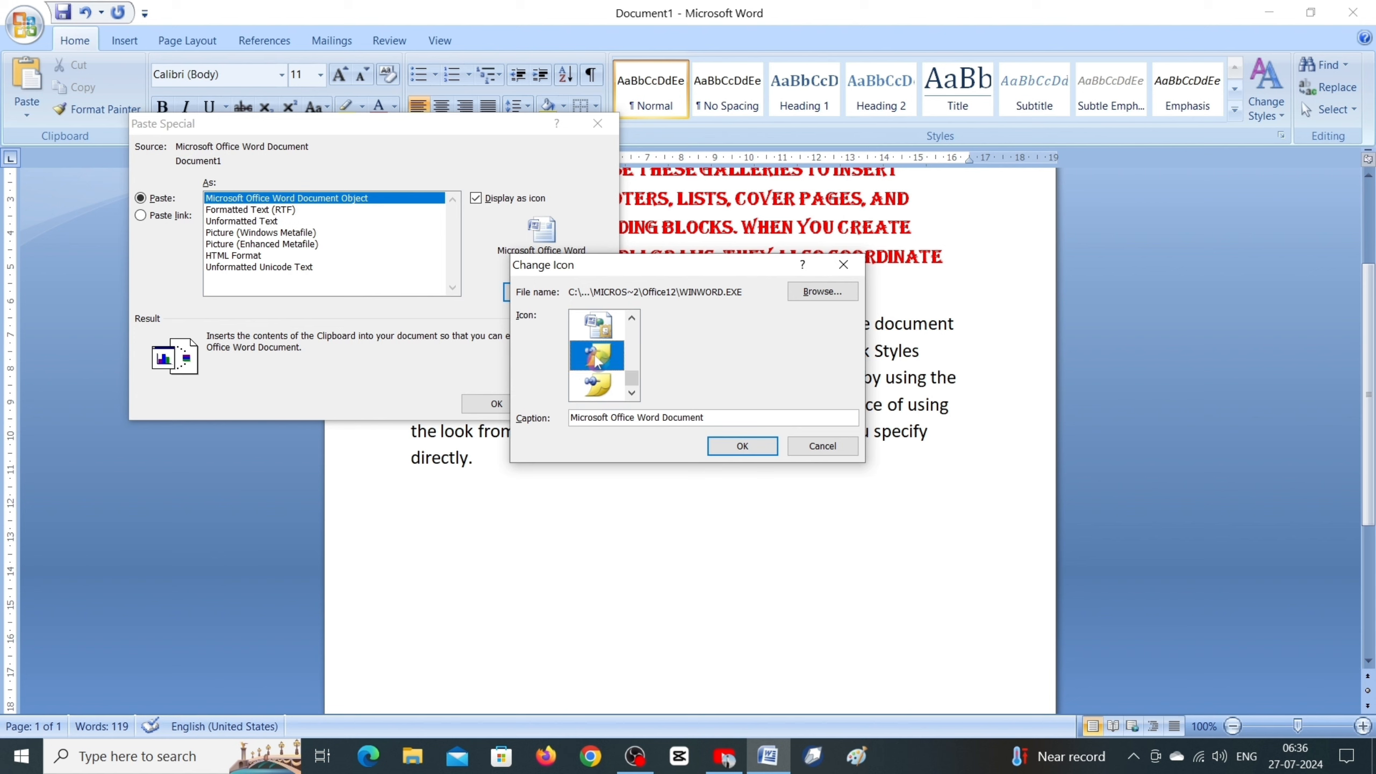
pyautogui.click(743, 447)
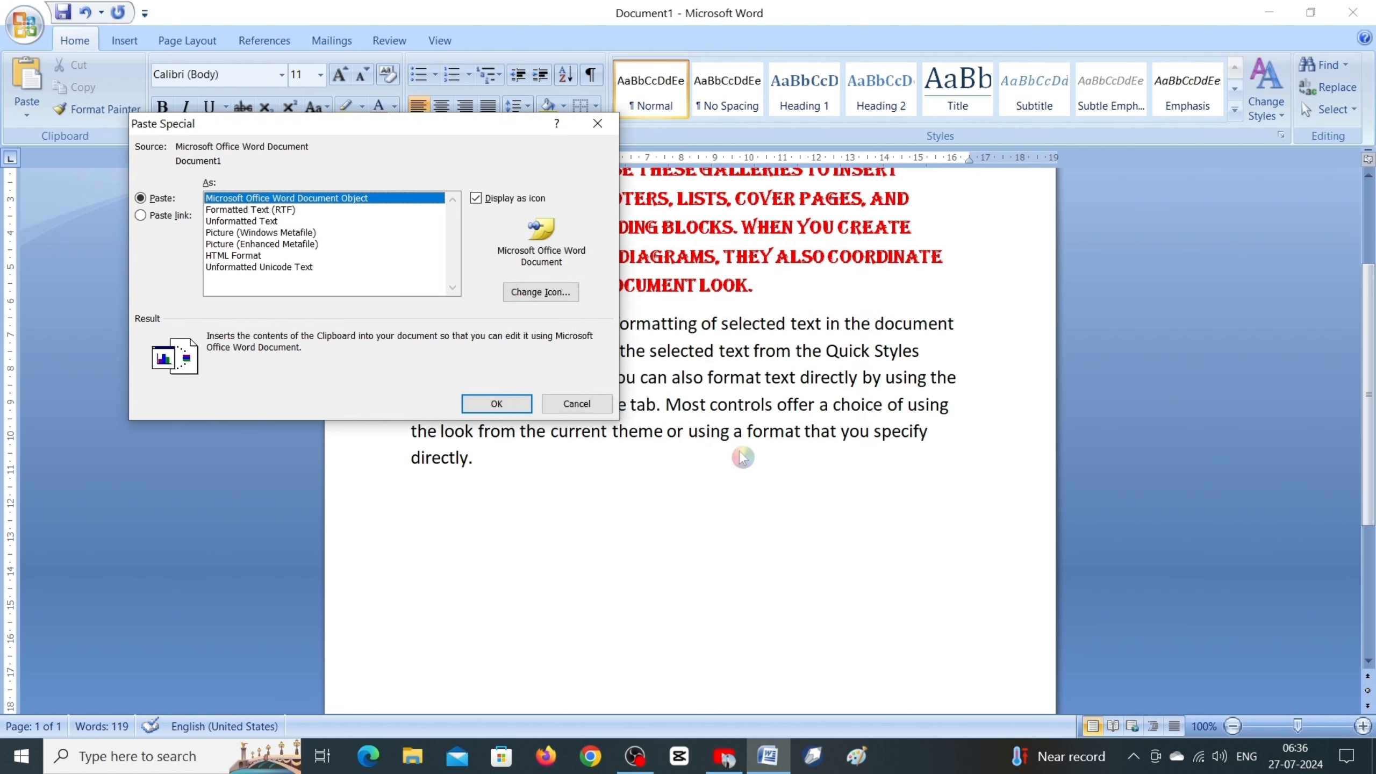
pyautogui.click(496, 411)
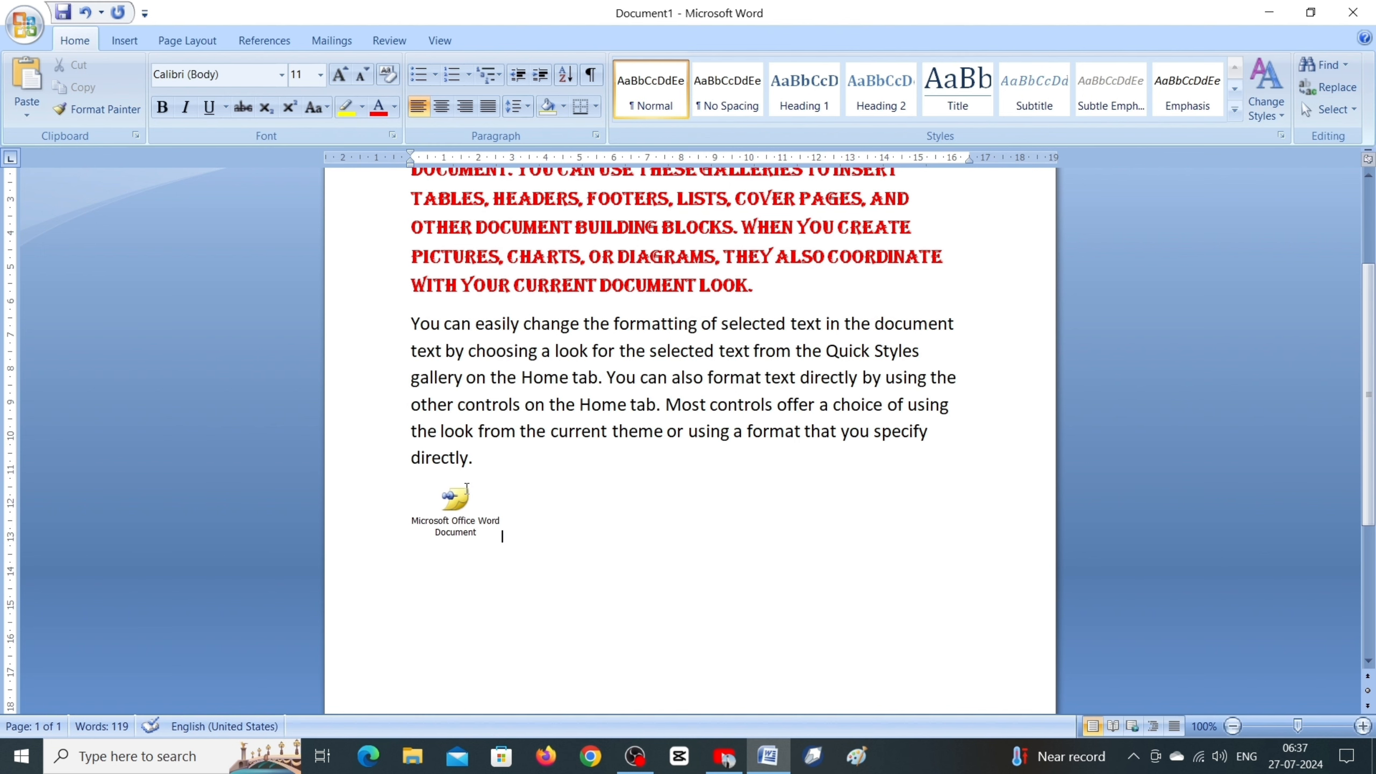
# Step: Open the document embedded in the pasted icon and compare it with Document1 by switching between both windows
pyautogui.scroll(3, 483, 513)
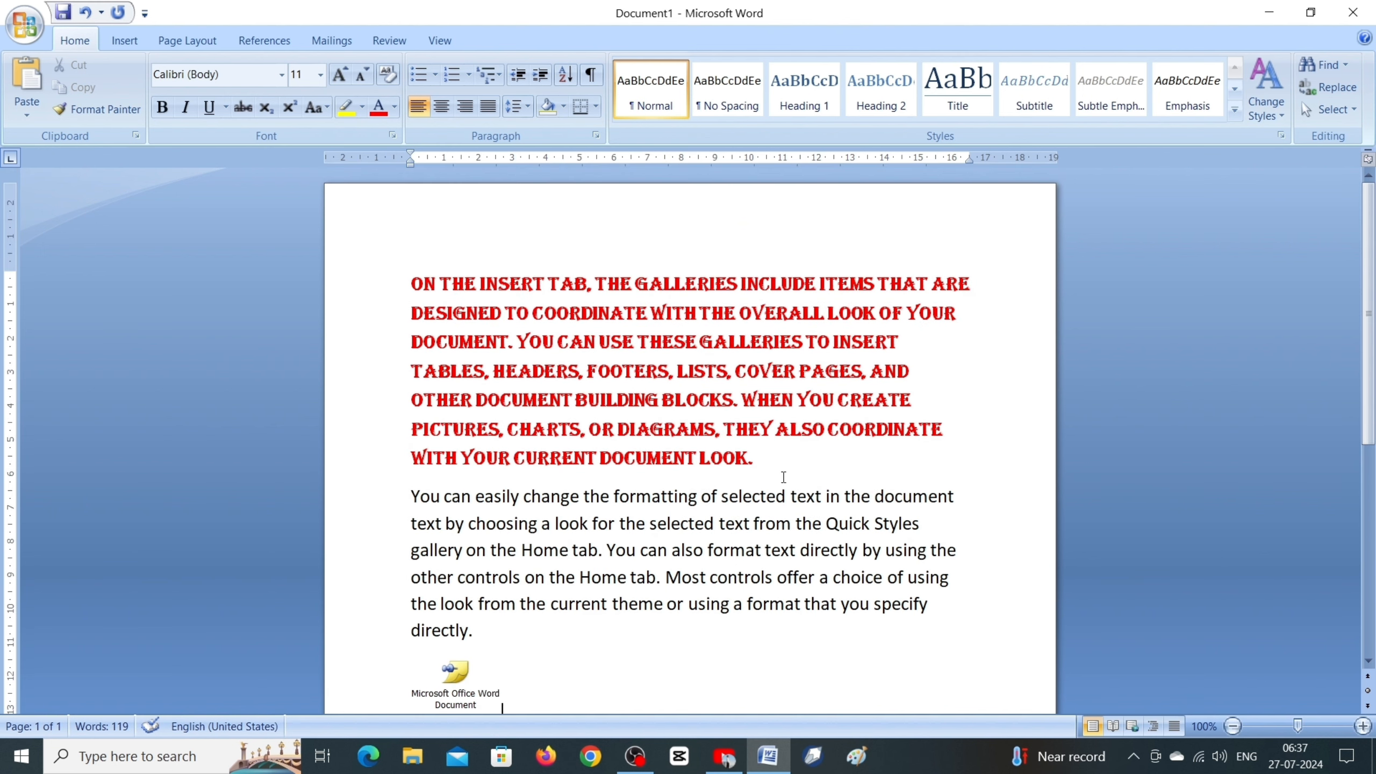
pyautogui.scroll(-2, 672, 326)
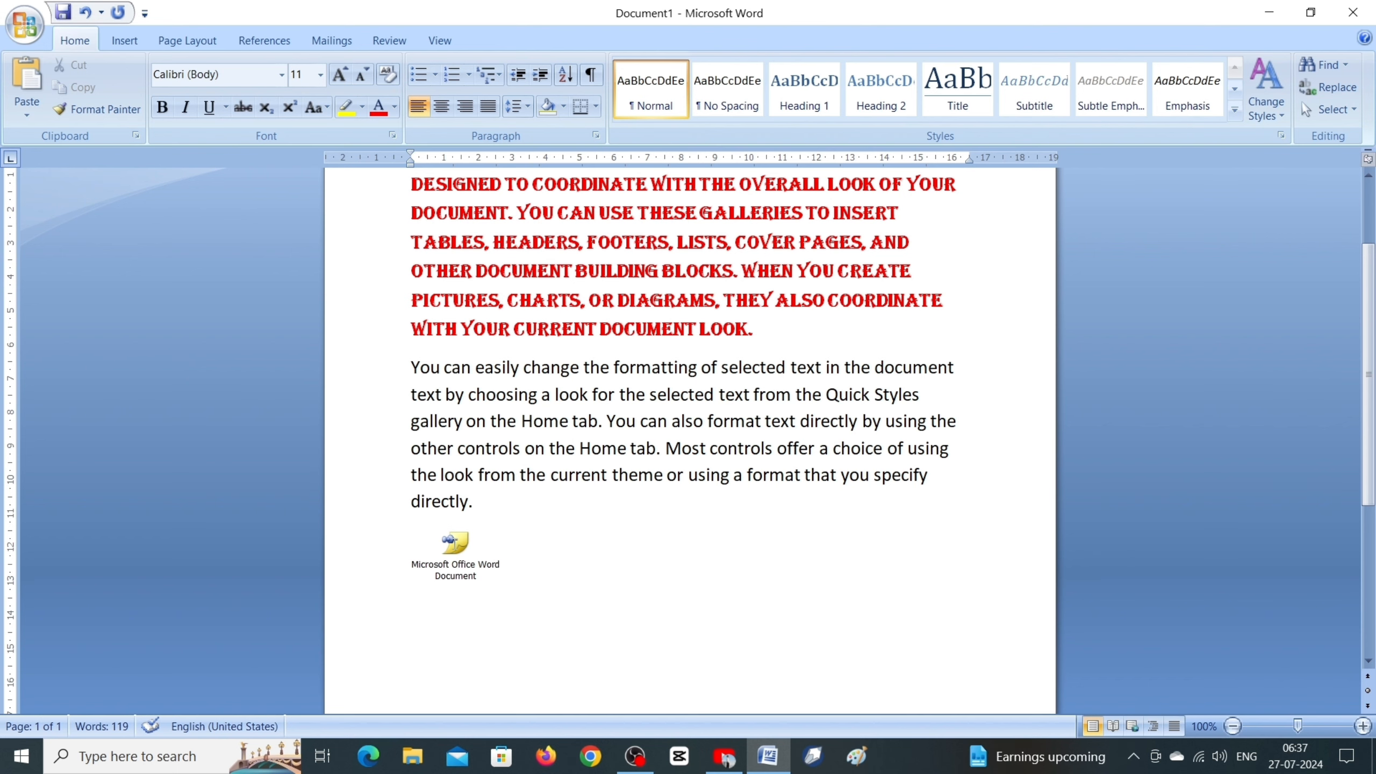
pyautogui.doubleClick(455, 544)
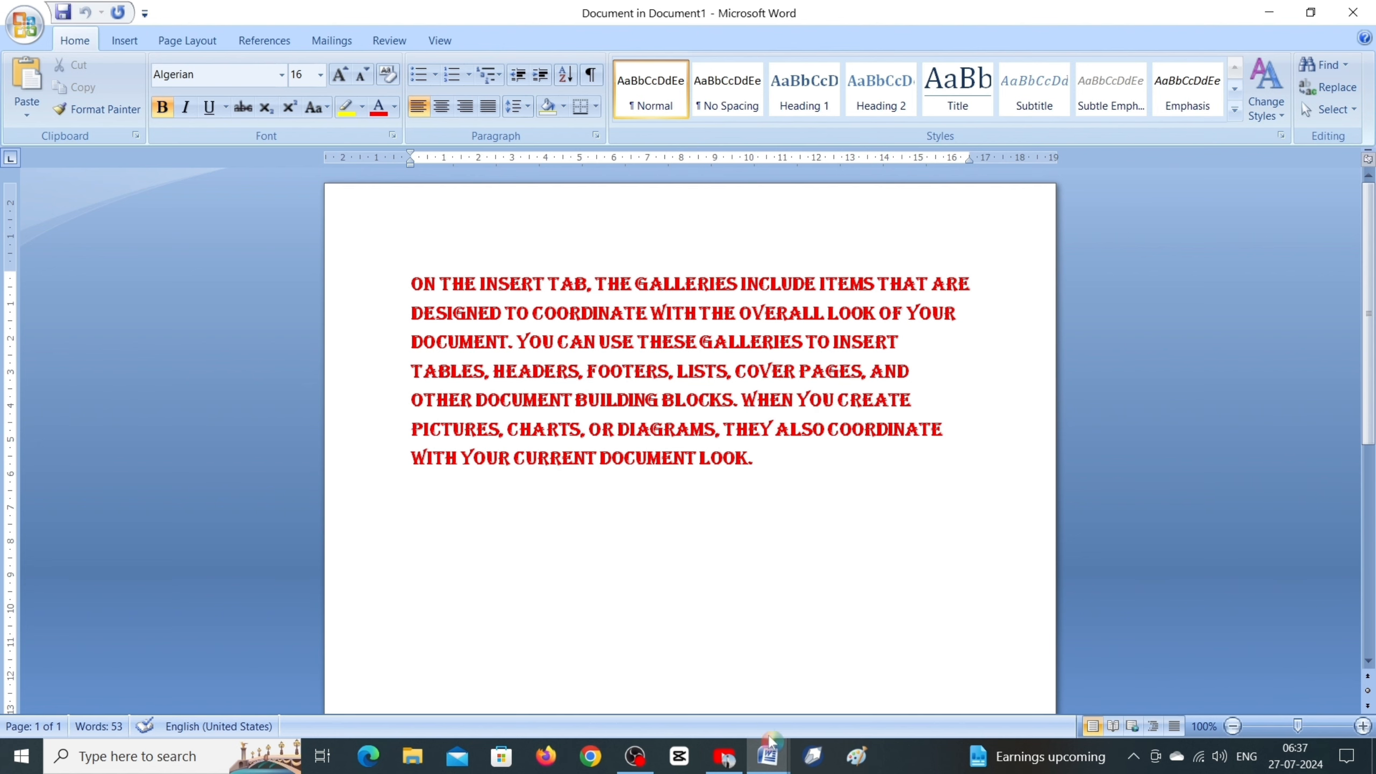
pyautogui.moveTo(768, 756)
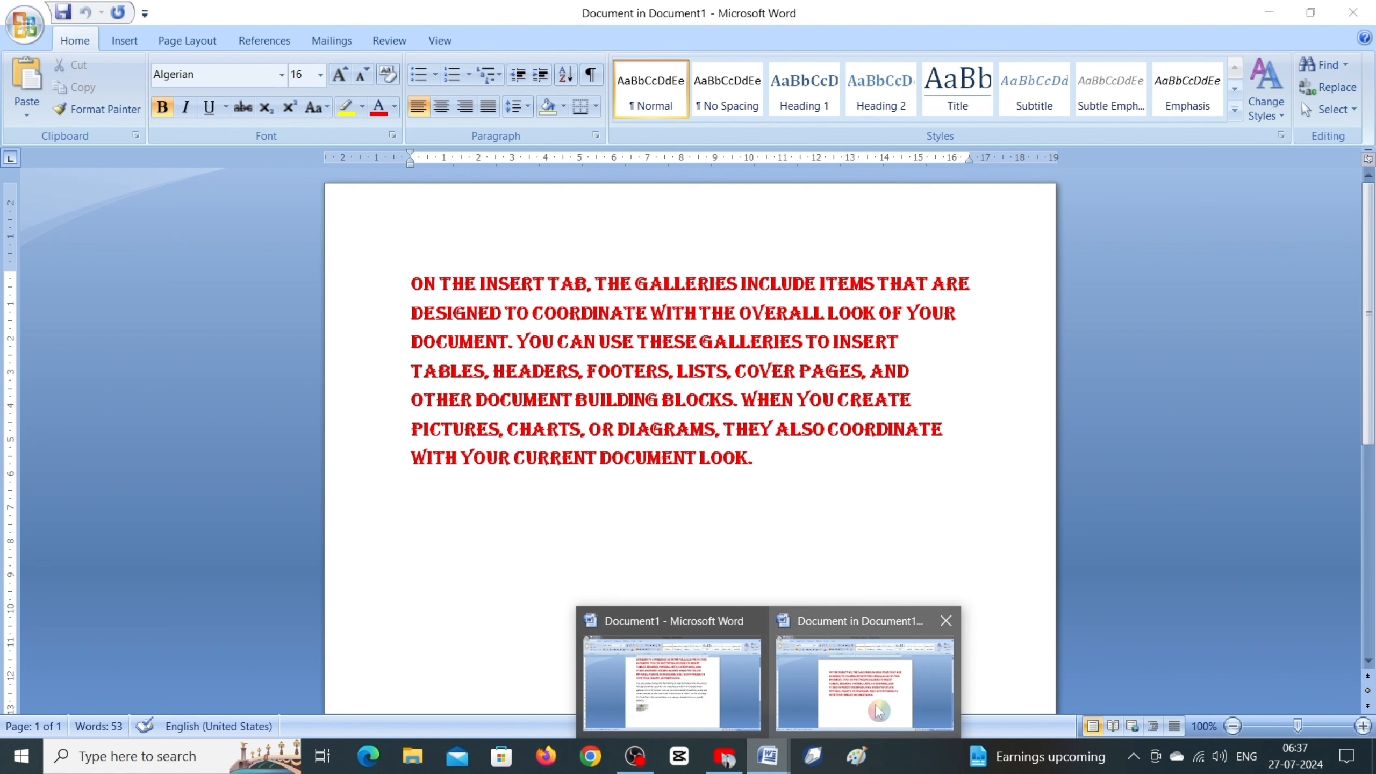
pyautogui.click(677, 691)
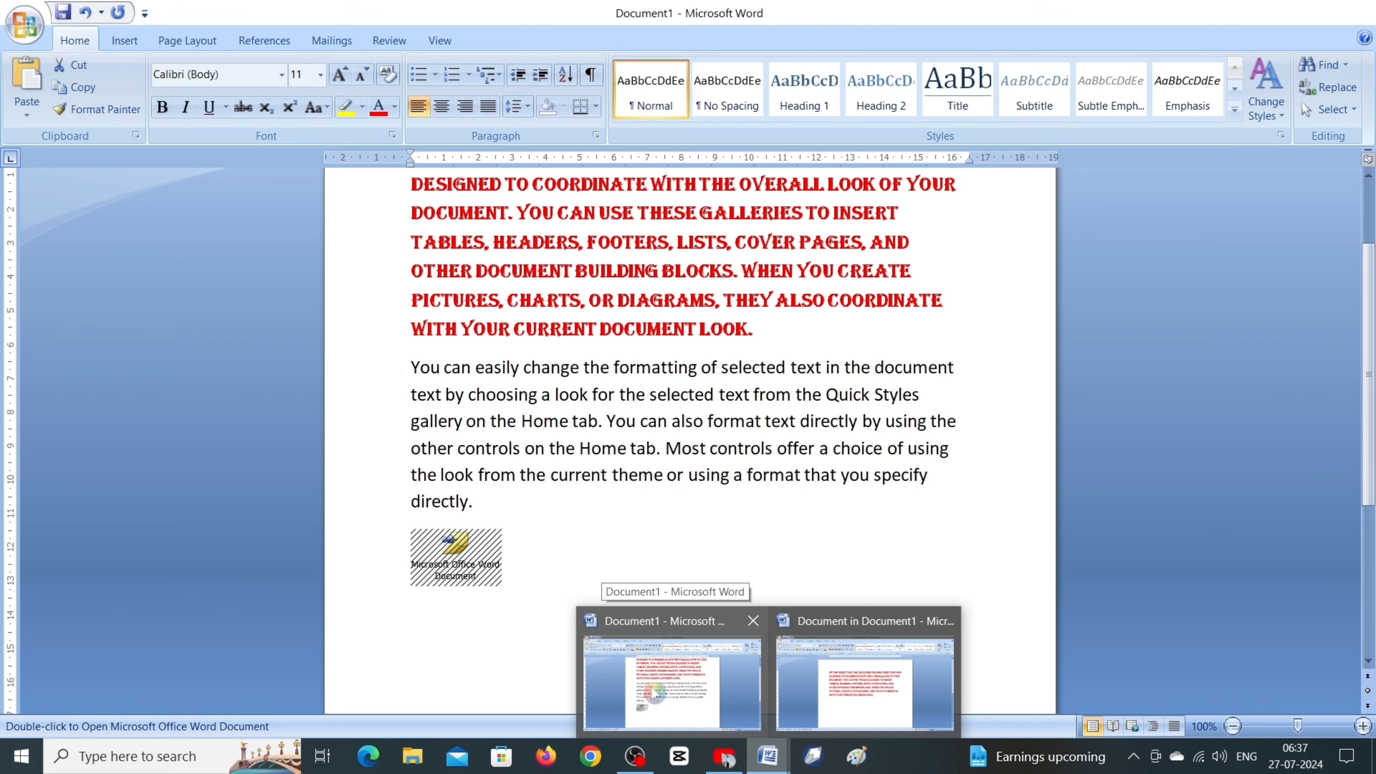
pyautogui.click(873, 682)
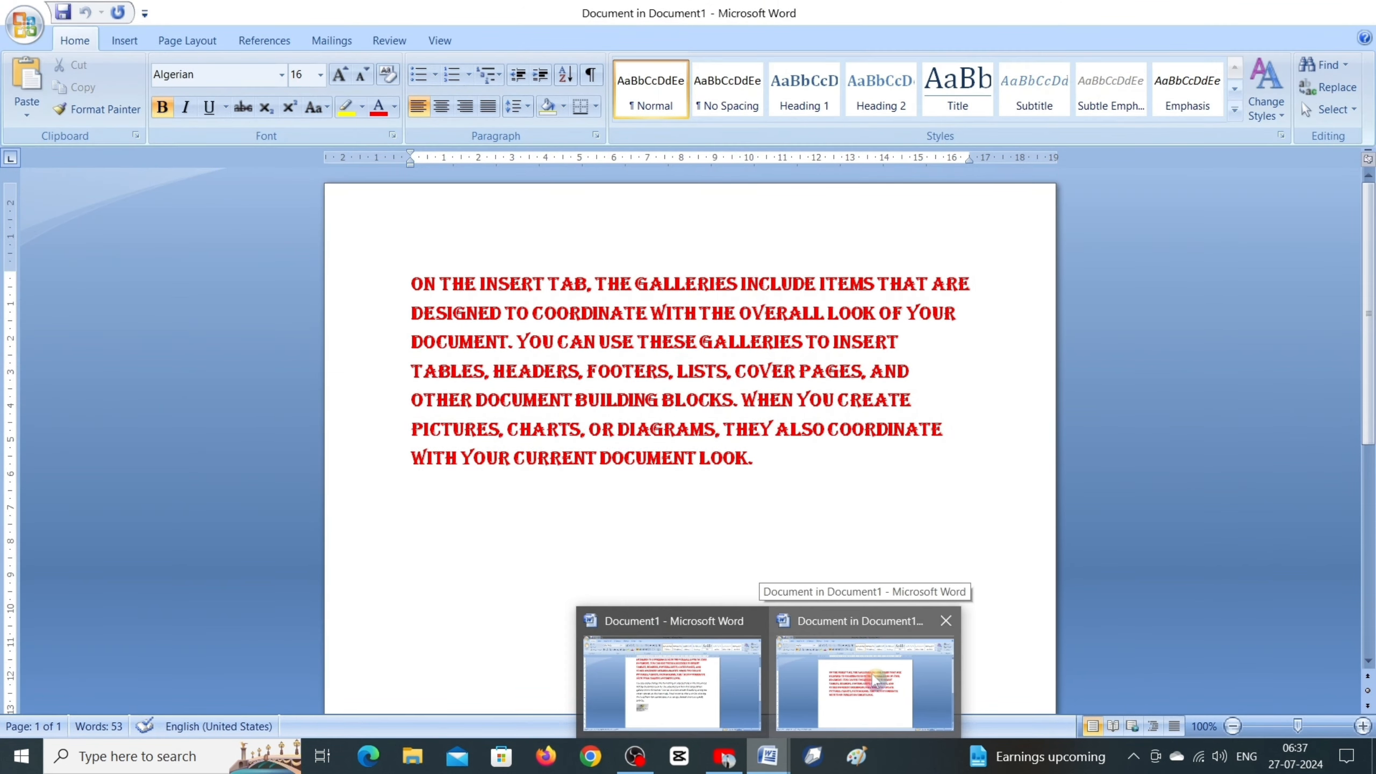
pyautogui.click(699, 668)
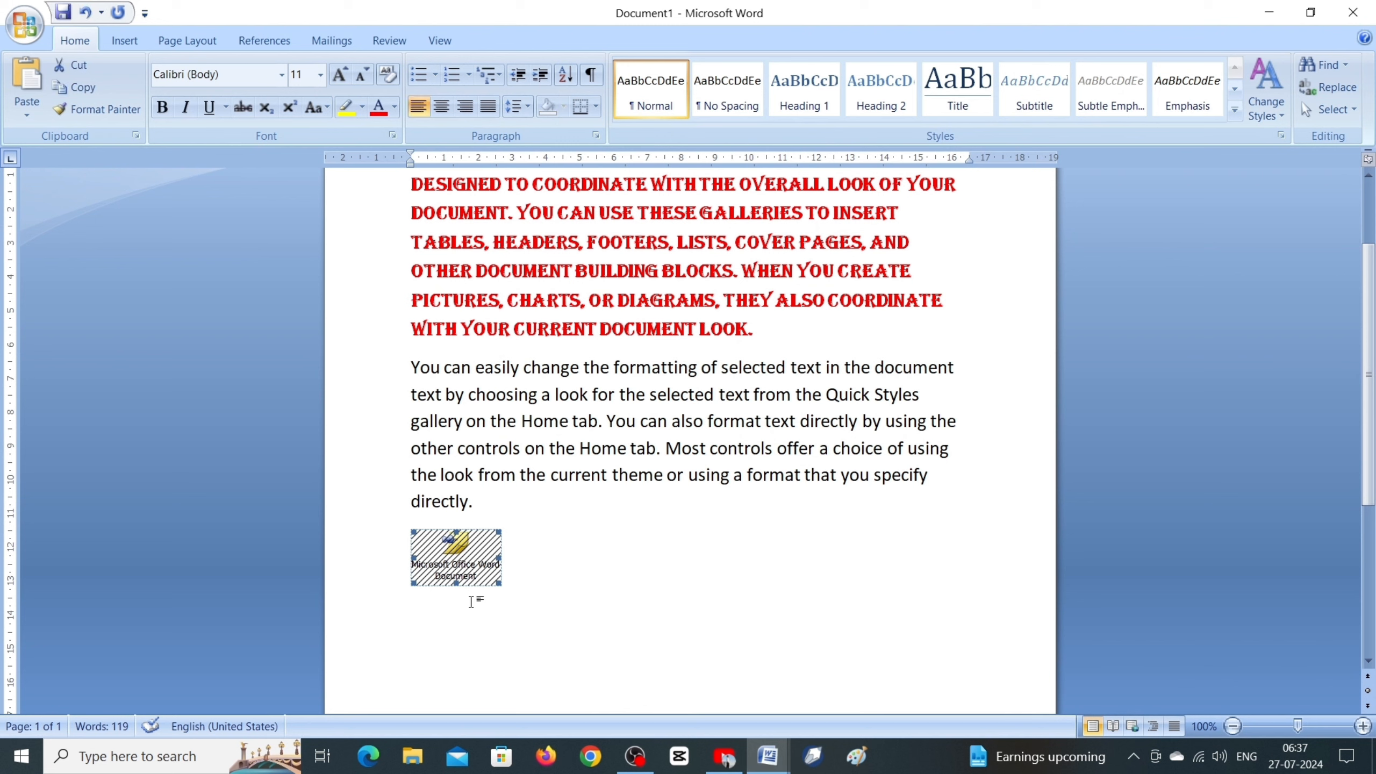
# Step: Delete the embedded document icon below the last paragraph
pyautogui.click(604, 596)
pyautogui.click(456, 556)
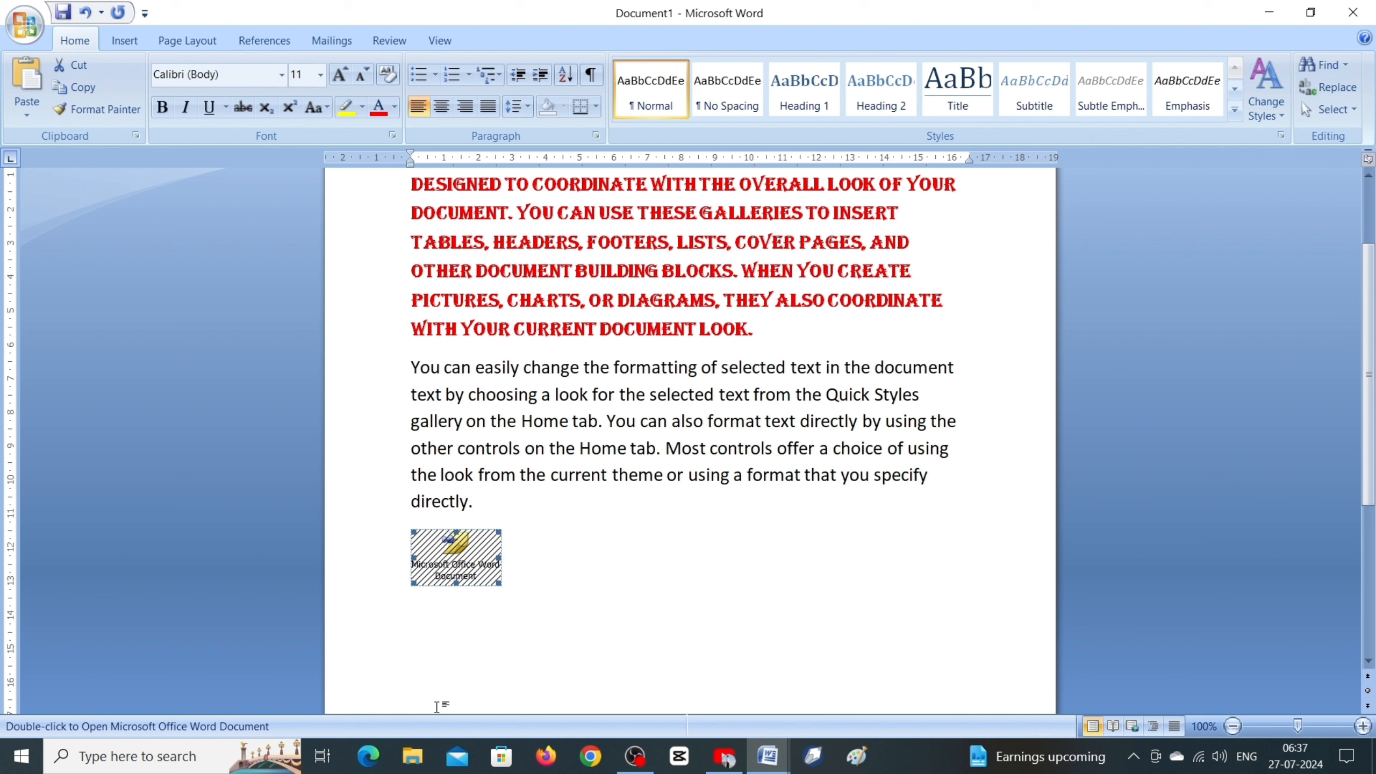
pyautogui.press('Delete')
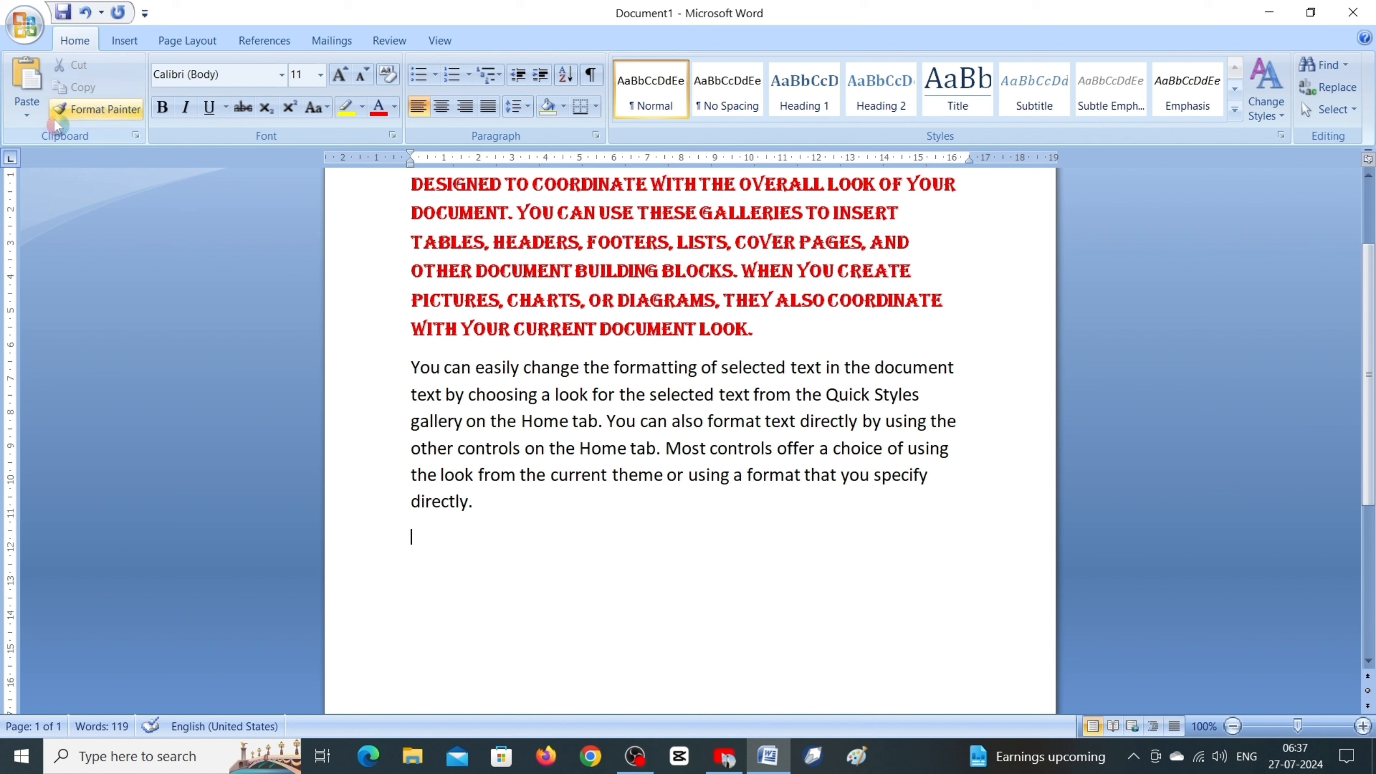
# Step: Paste the copied paragraph below the last paragraph as Formatted Text (RTF) using Paste Special
pyautogui.click(27, 112)
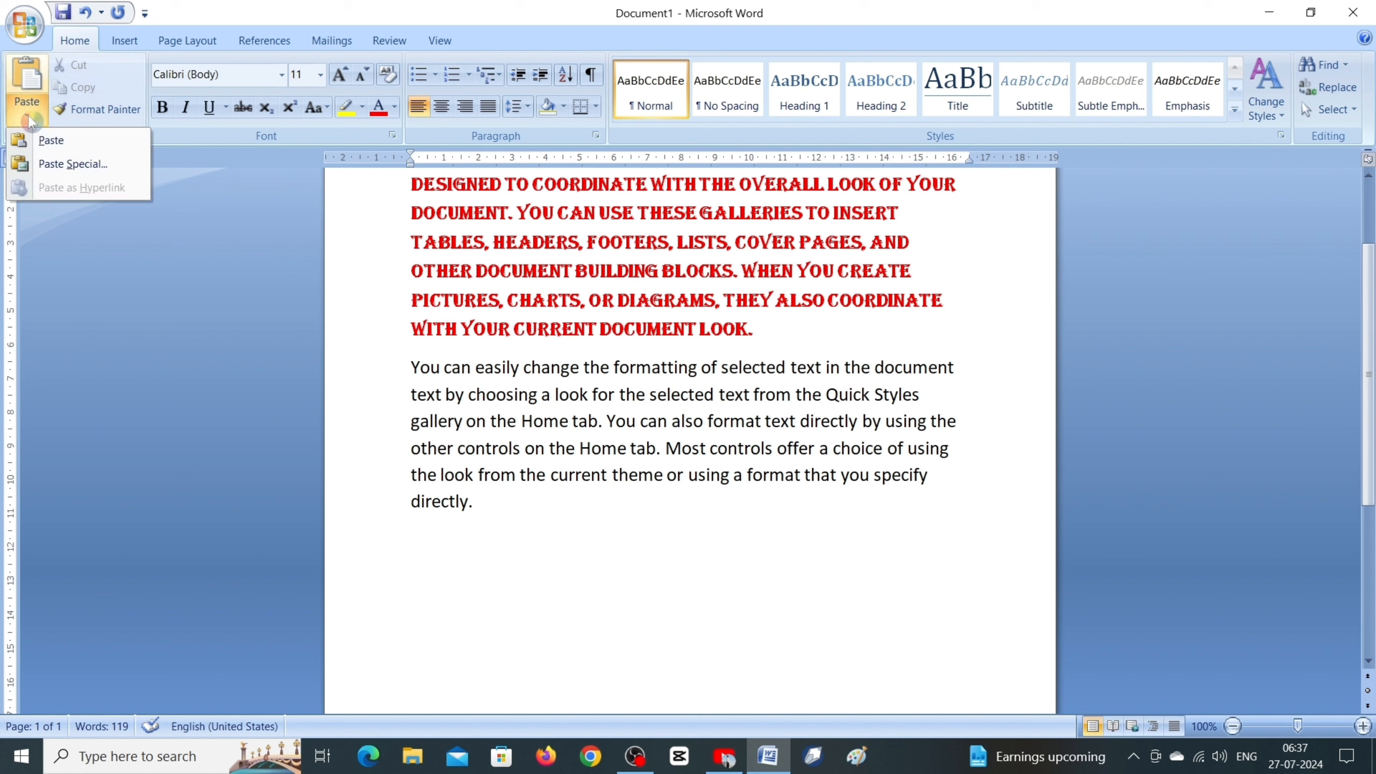
pyautogui.click(73, 164)
pyautogui.click(222, 210)
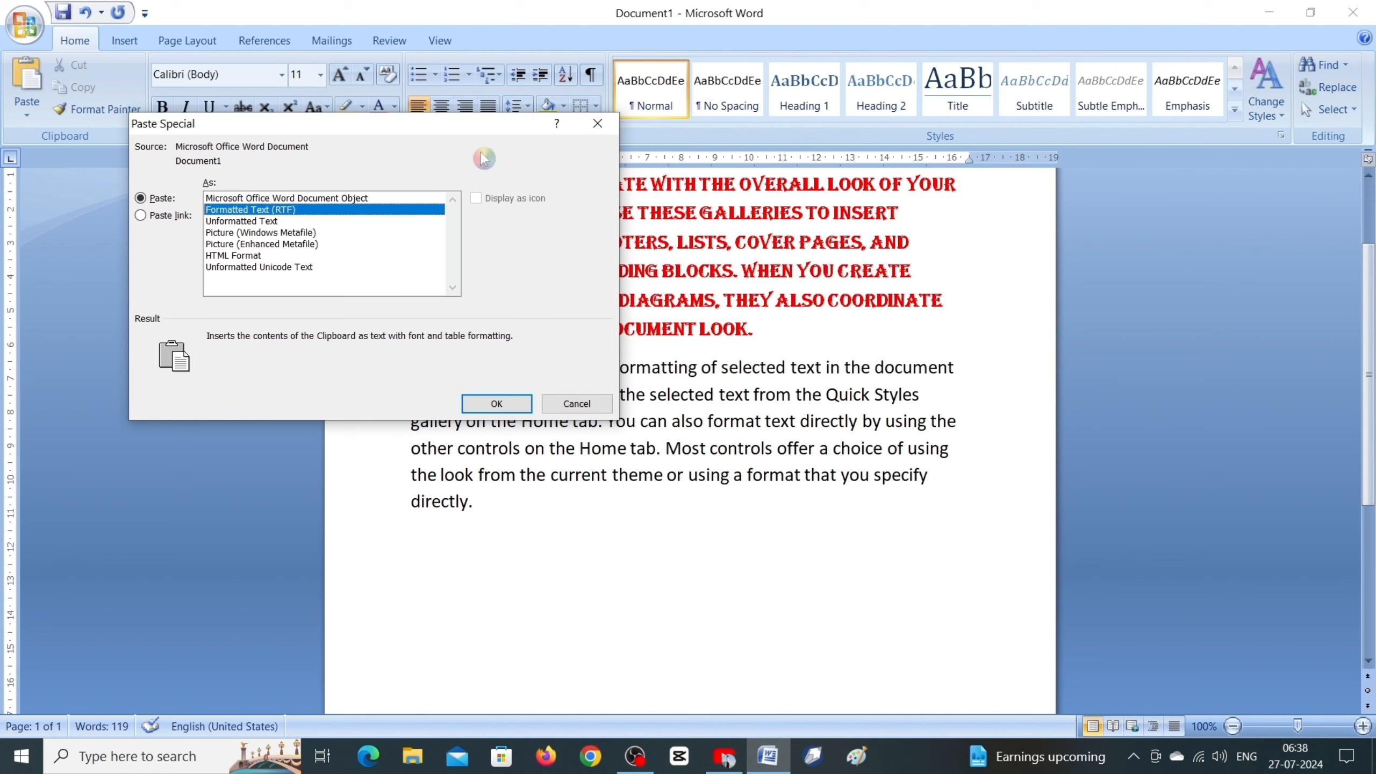
pyautogui.click(509, 410)
pyautogui.scroll(2, 609, 515)
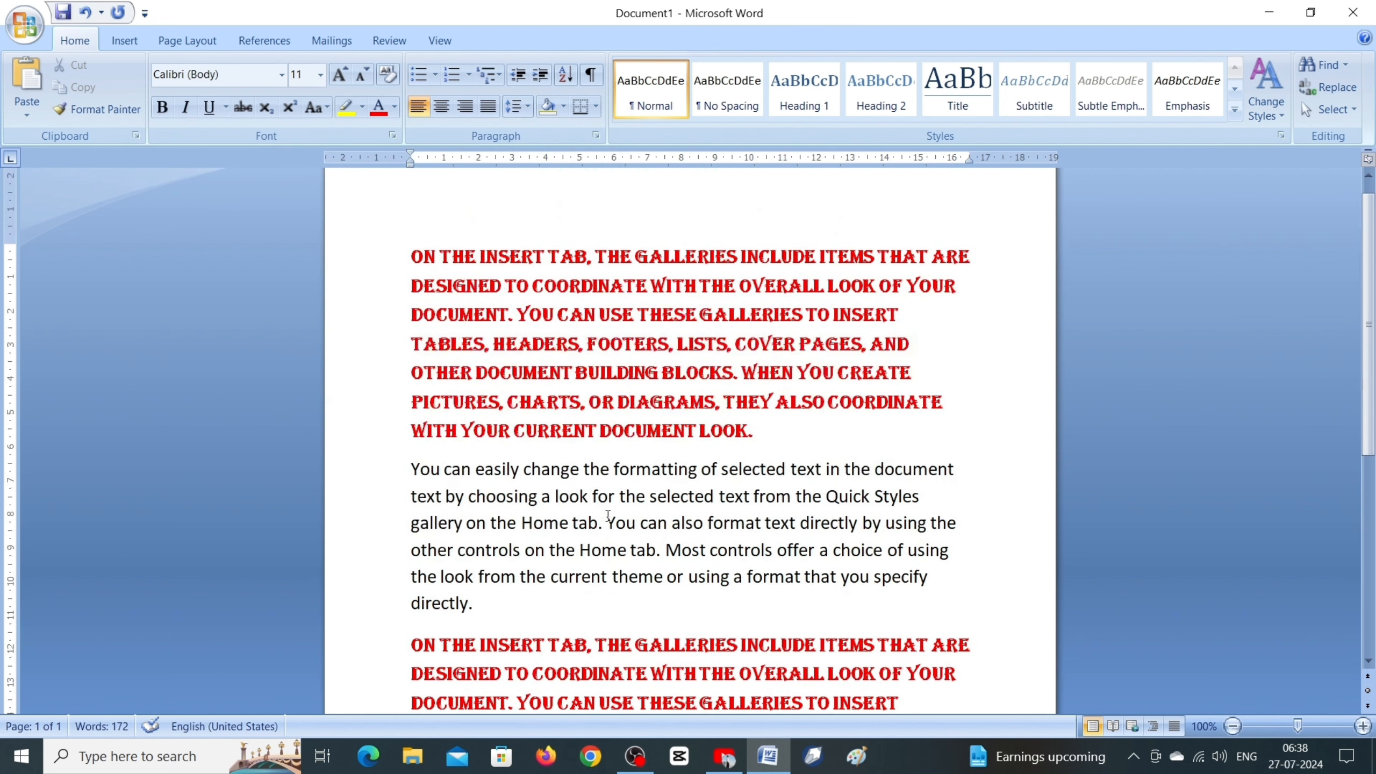
pyautogui.scroll(-2, 608, 515)
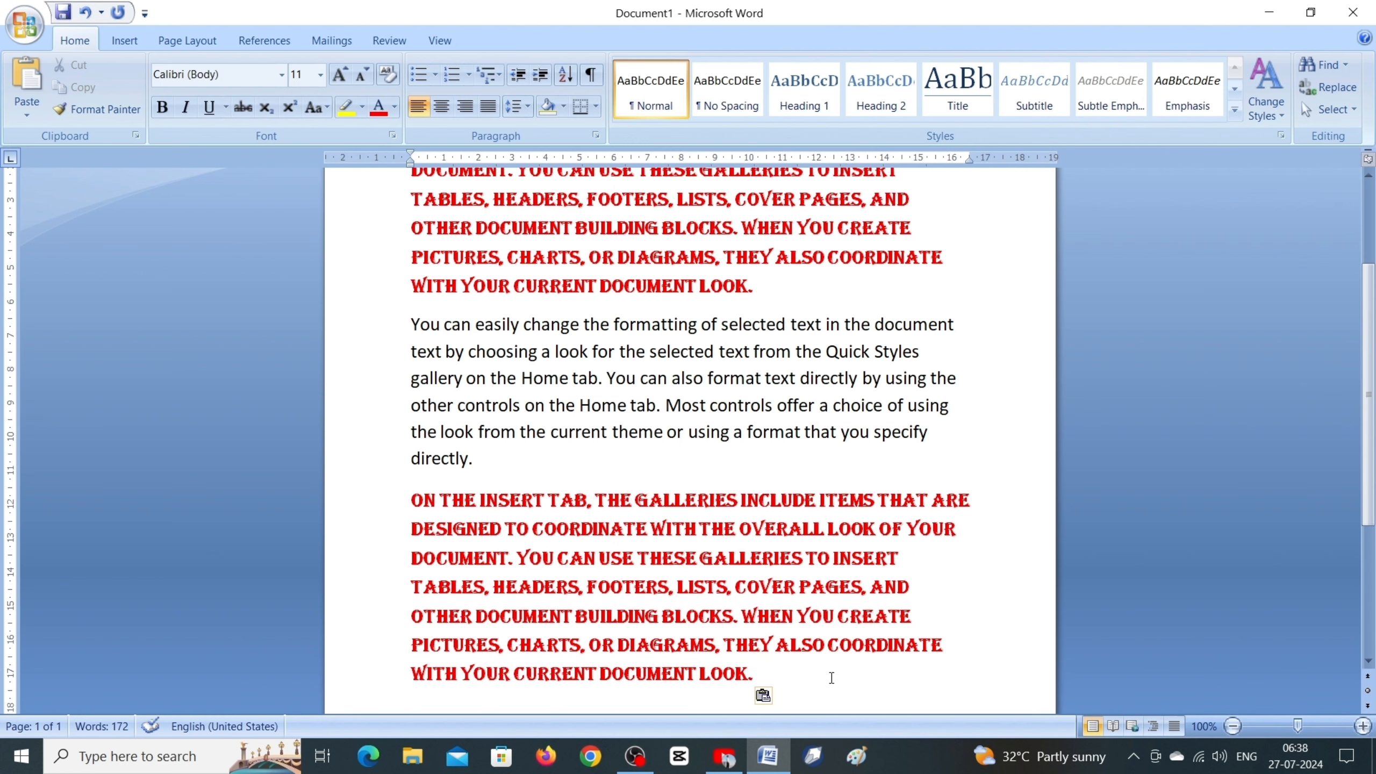
# Step: Delete the red paragraph pasted as formatted text at the end of the document
pyautogui.scroll(-1, 617, 579)
pyautogui.click(786, 678)
pyautogui.moveTo(754, 674); pyautogui.dragTo(424, 504)
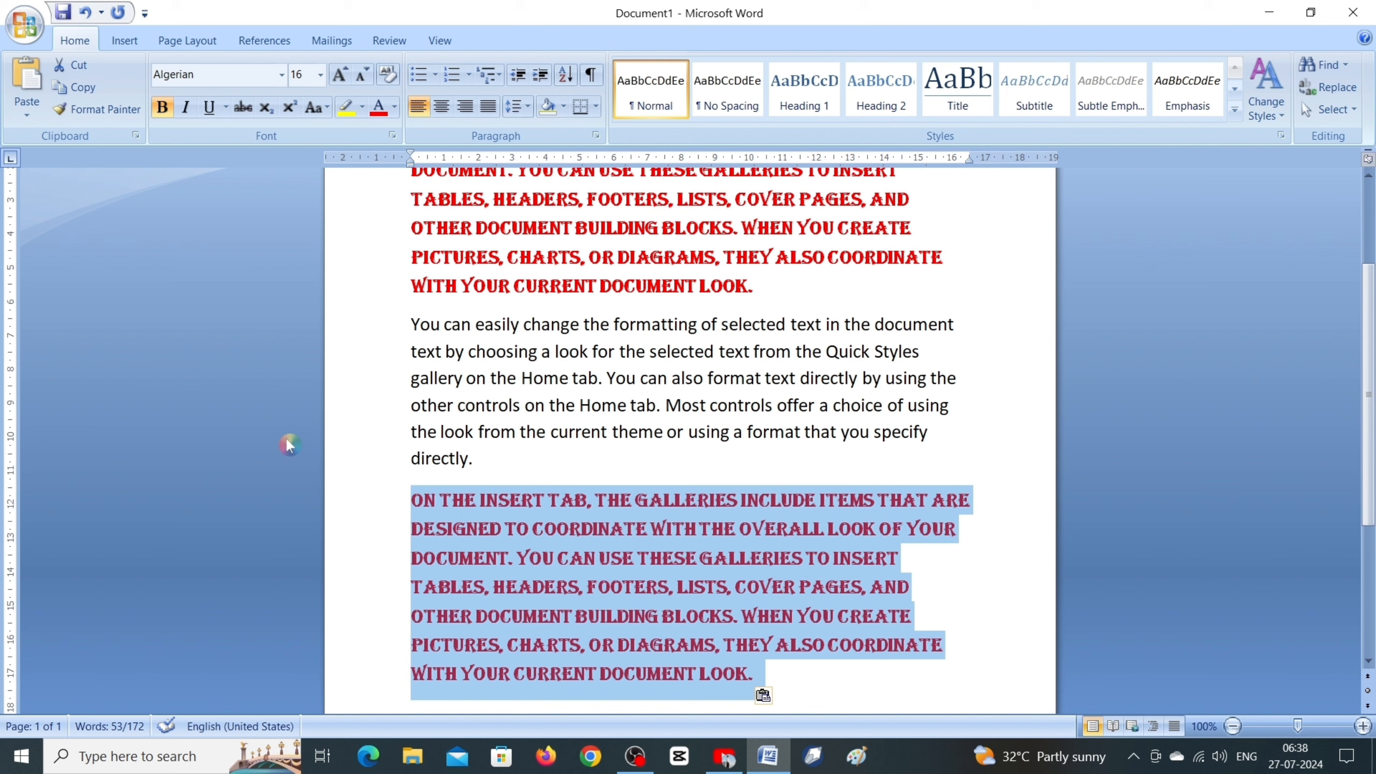
pyautogui.press('Delete')
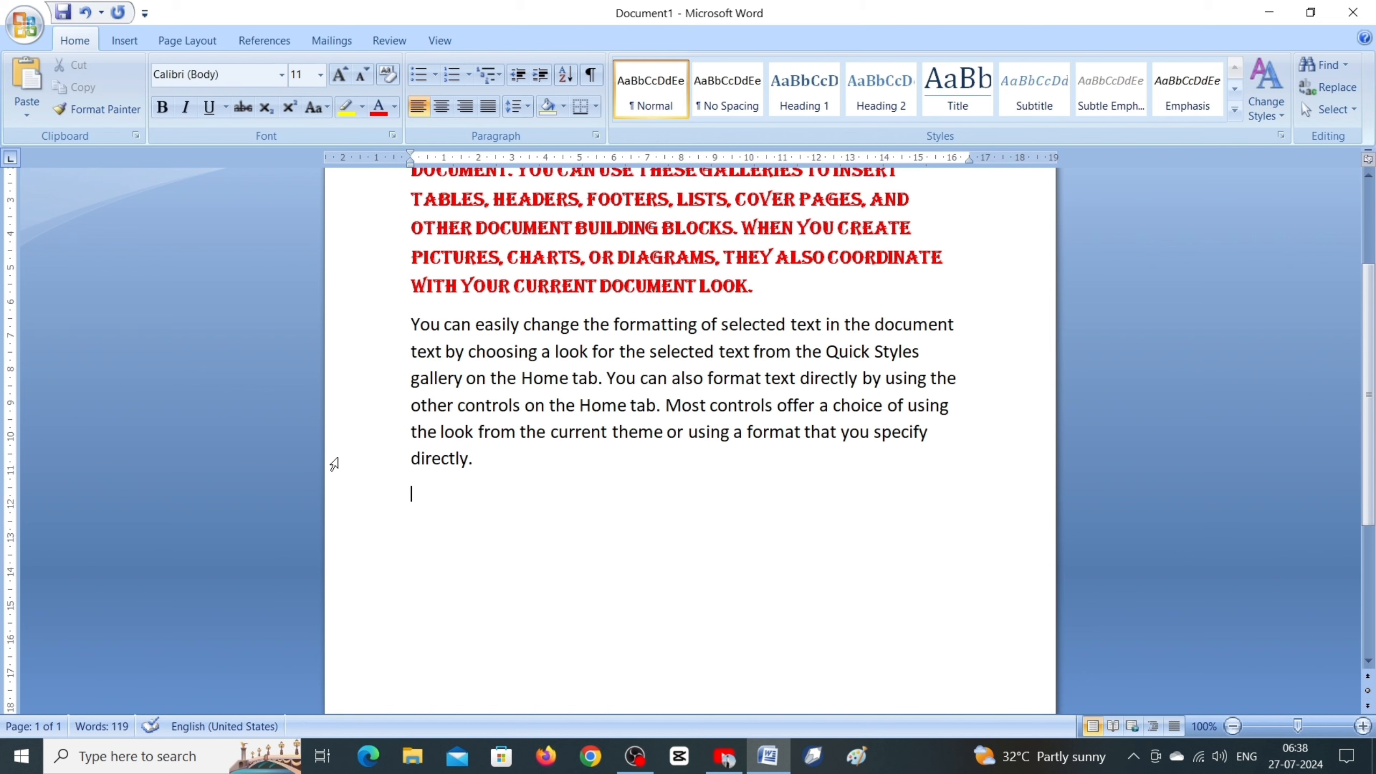
# Step: Paste the copied paragraph below the last paragraph as Unformatted Text using Paste Special, moving the dialog clear of the text
pyautogui.click(24, 125)
pyautogui.click(61, 168)
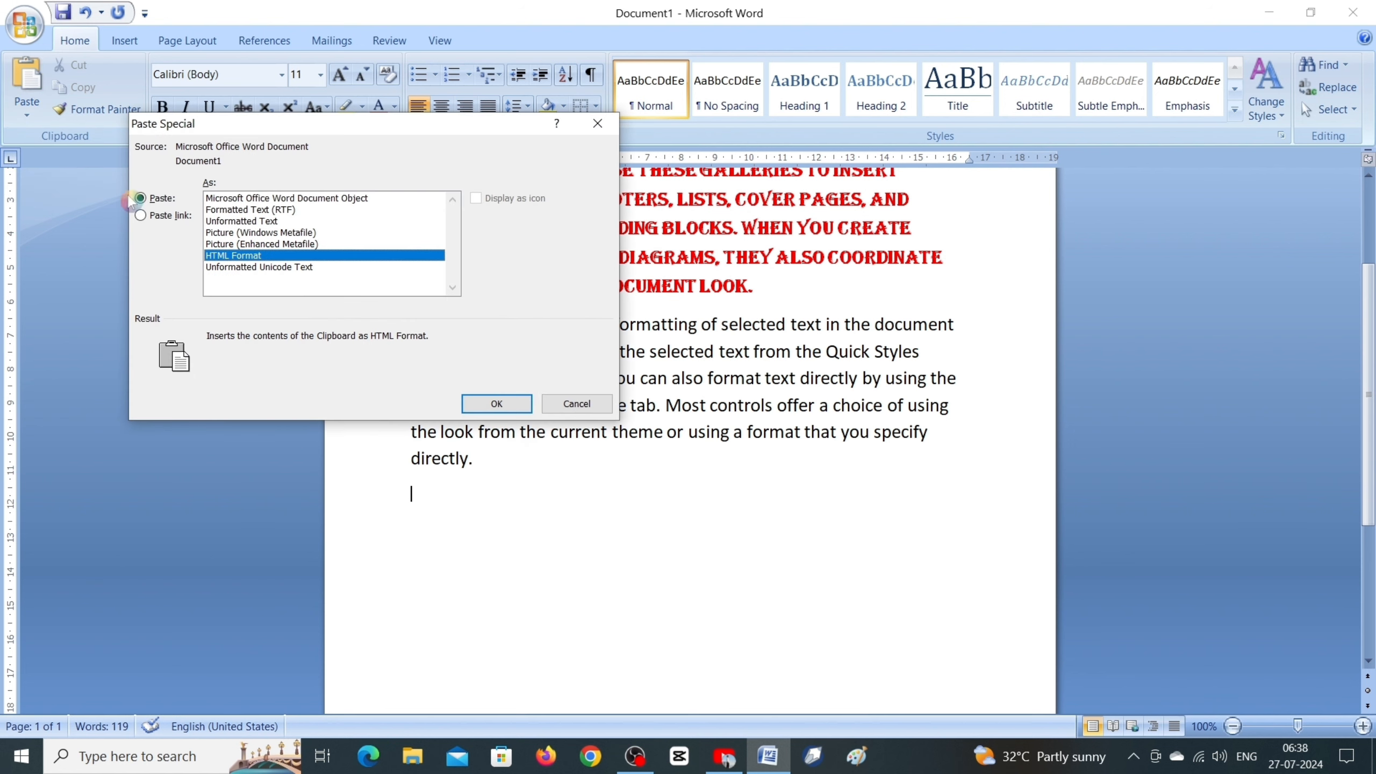
pyautogui.click(228, 222)
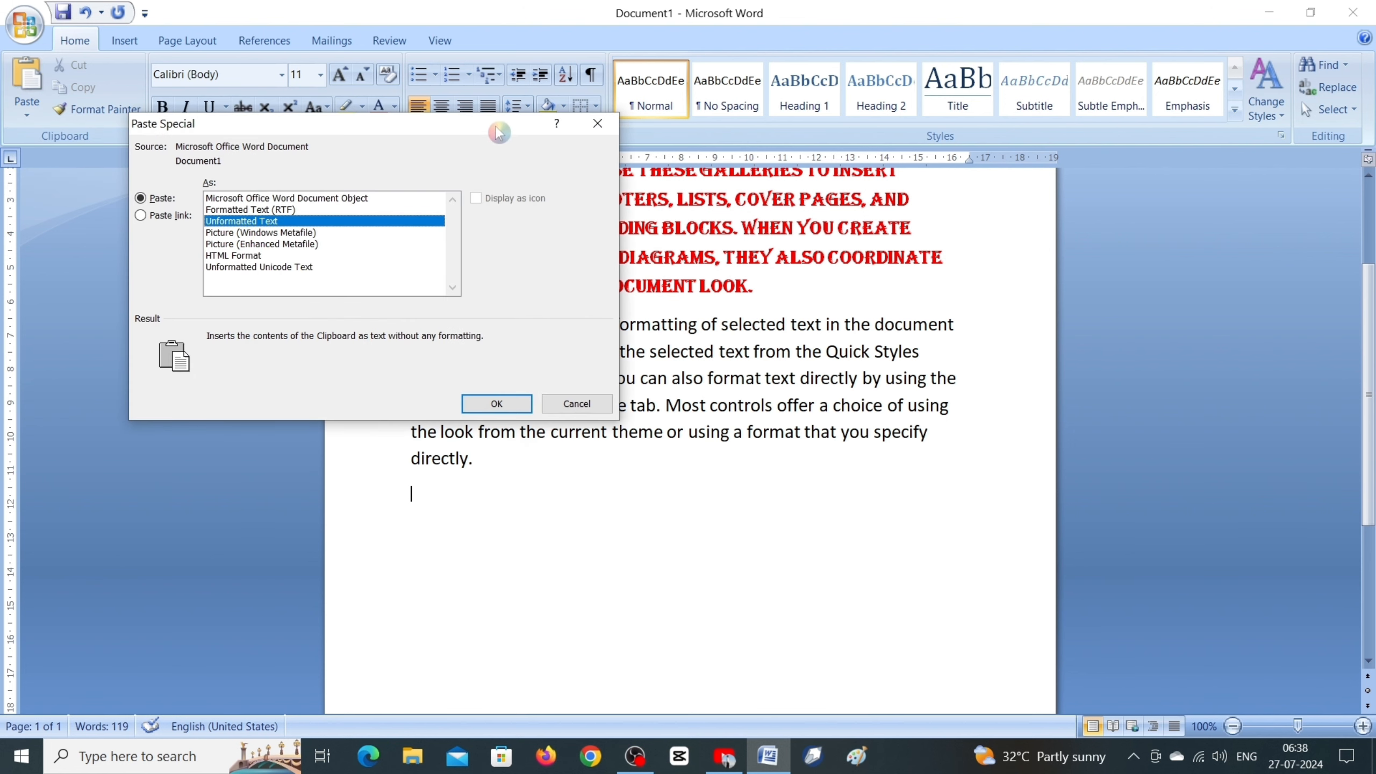
pyautogui.moveTo(498, 132); pyautogui.dragTo(1091, 398)
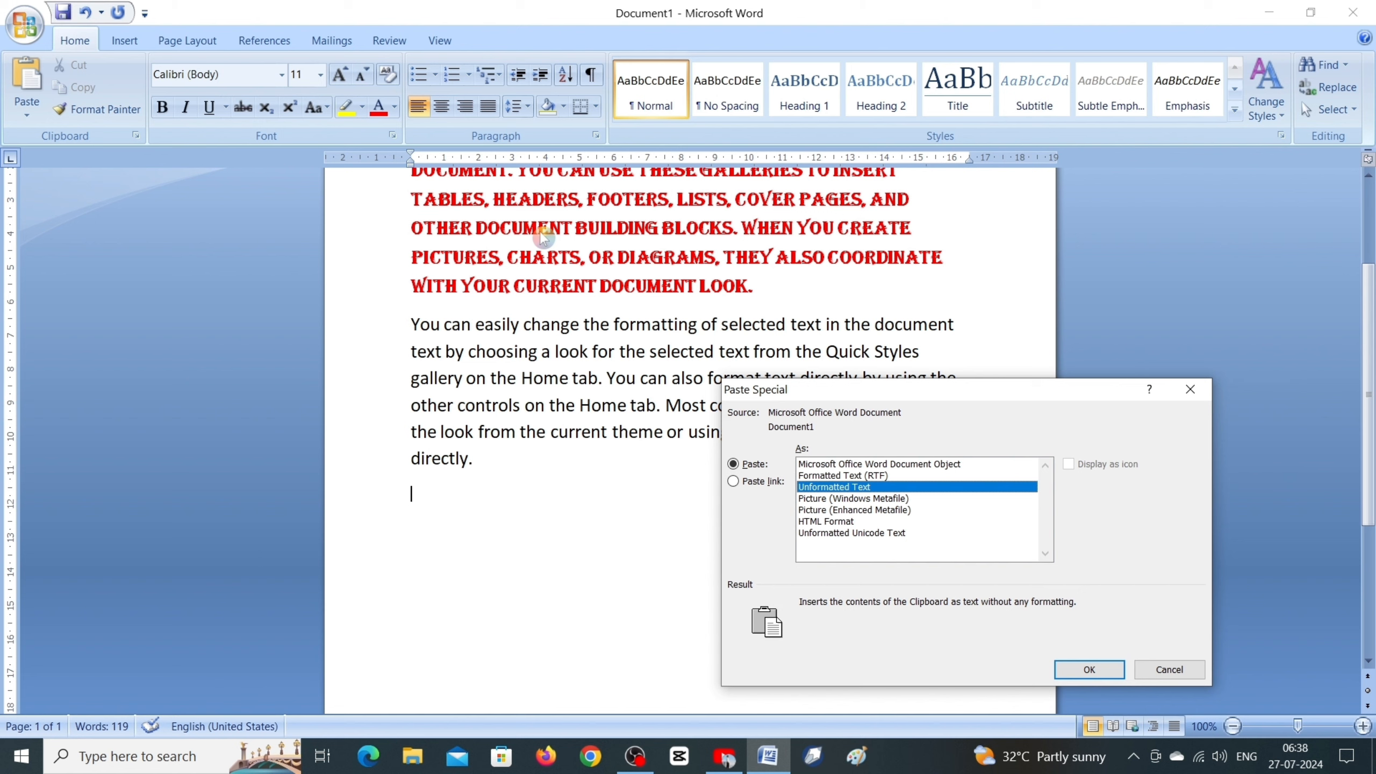
pyautogui.moveTo(862, 392); pyautogui.dragTo(906, 276)
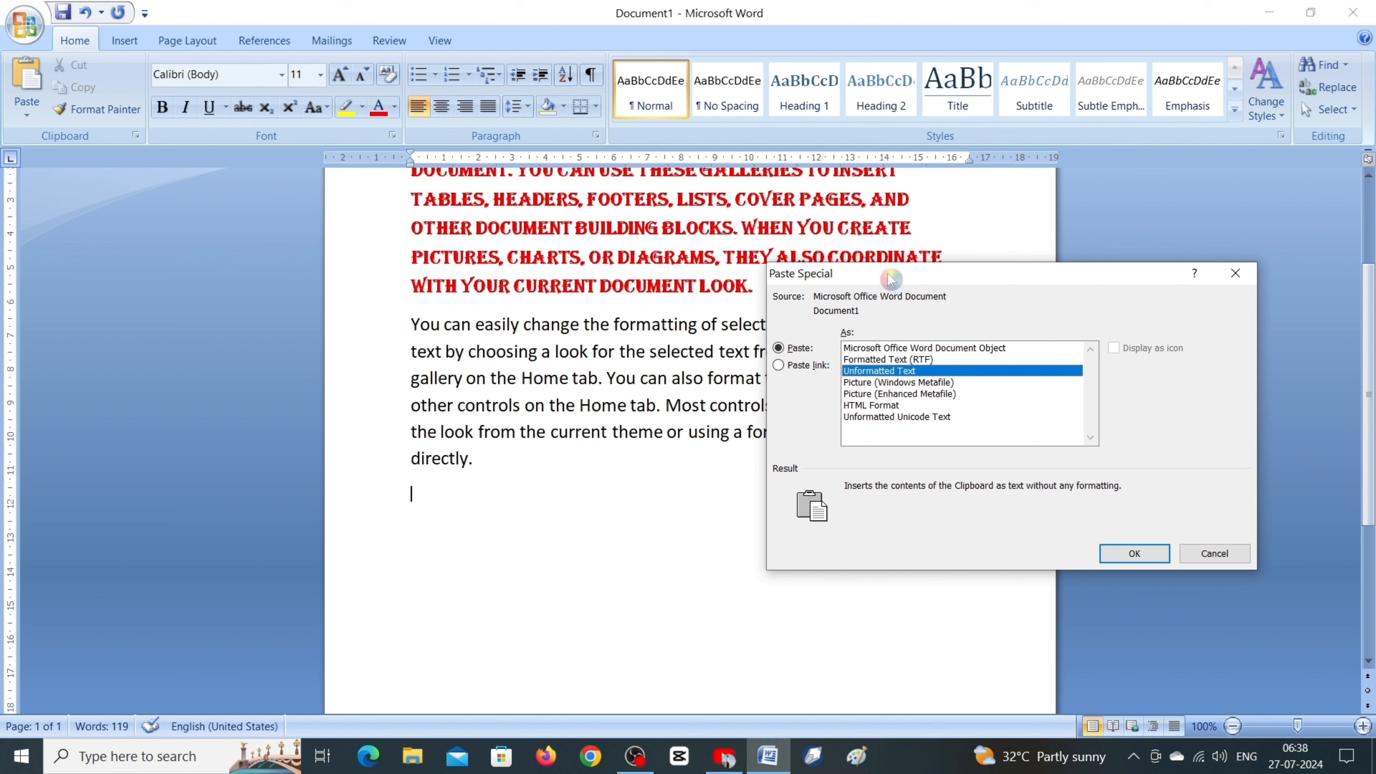
pyautogui.moveTo(891, 278); pyautogui.dragTo(876, 278)
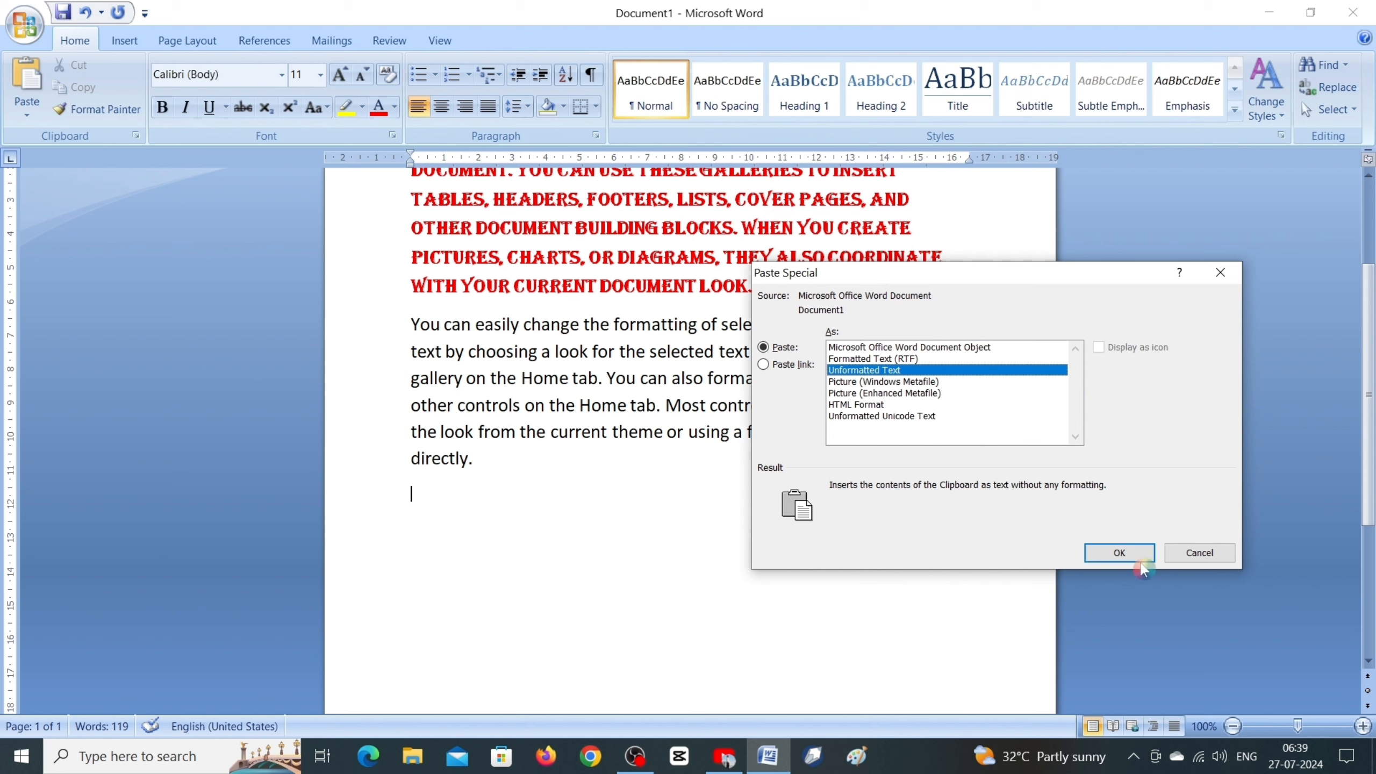
pyautogui.click(1119, 554)
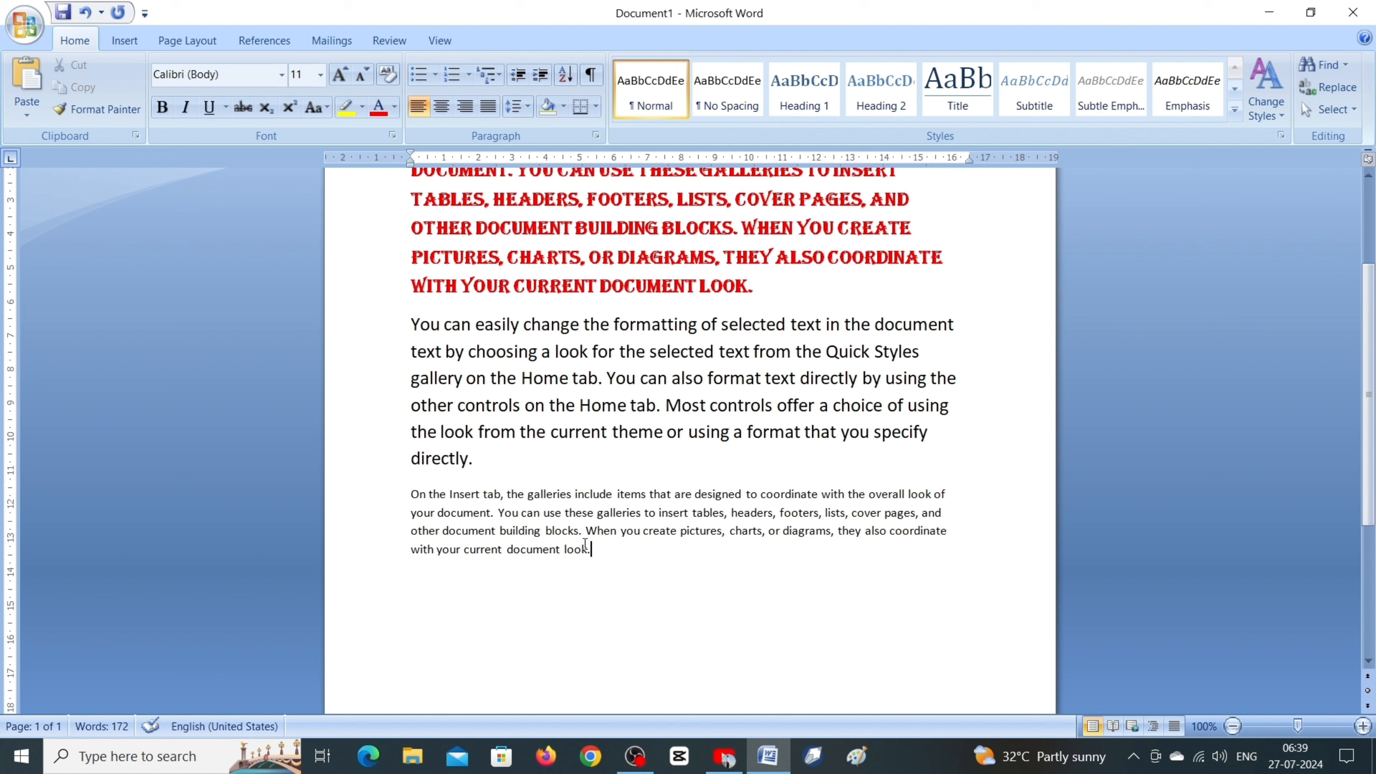
# Step: Delete the unformatted paragraph pasted at the end of the document
pyautogui.moveTo(608, 565); pyautogui.dragTo(388, 502)
pyautogui.press('Delete')
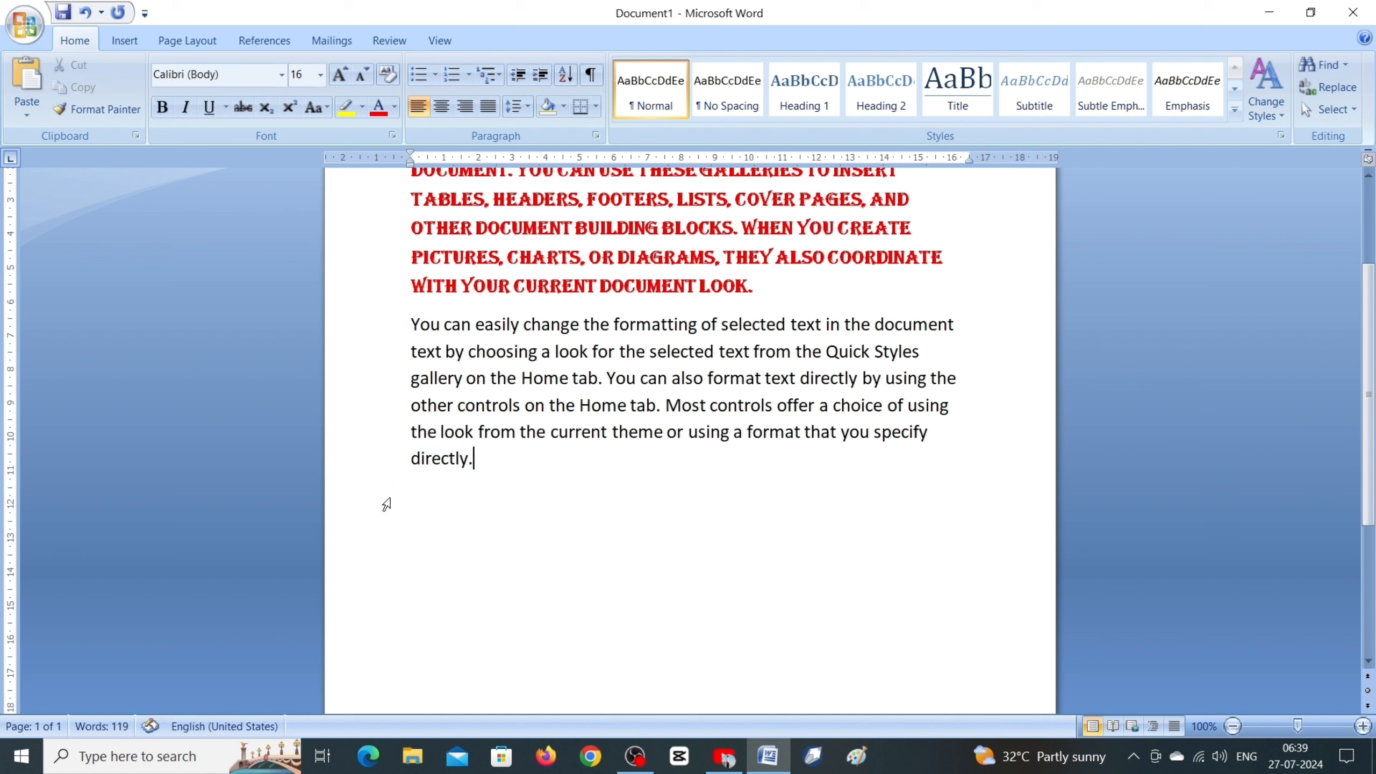
# Step: Paste the copied paragraph below the last paragraph as Picture (Enhanced Metafile) using Paste Special, moving the dialog clear of the text
pyautogui.click(471, 498)
pyautogui.click(24, 120)
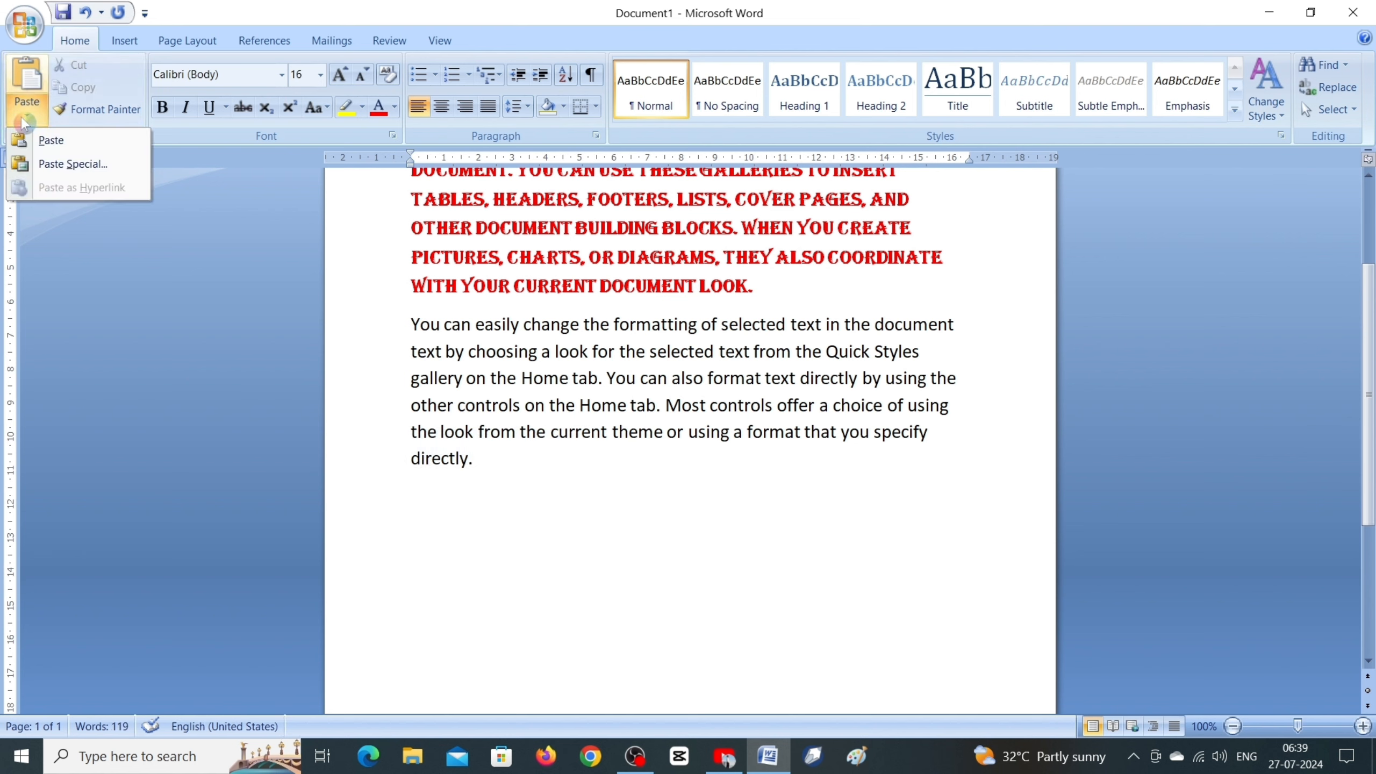
pyautogui.click(72, 164)
pyautogui.moveTo(921, 278); pyautogui.dragTo(877, 197)
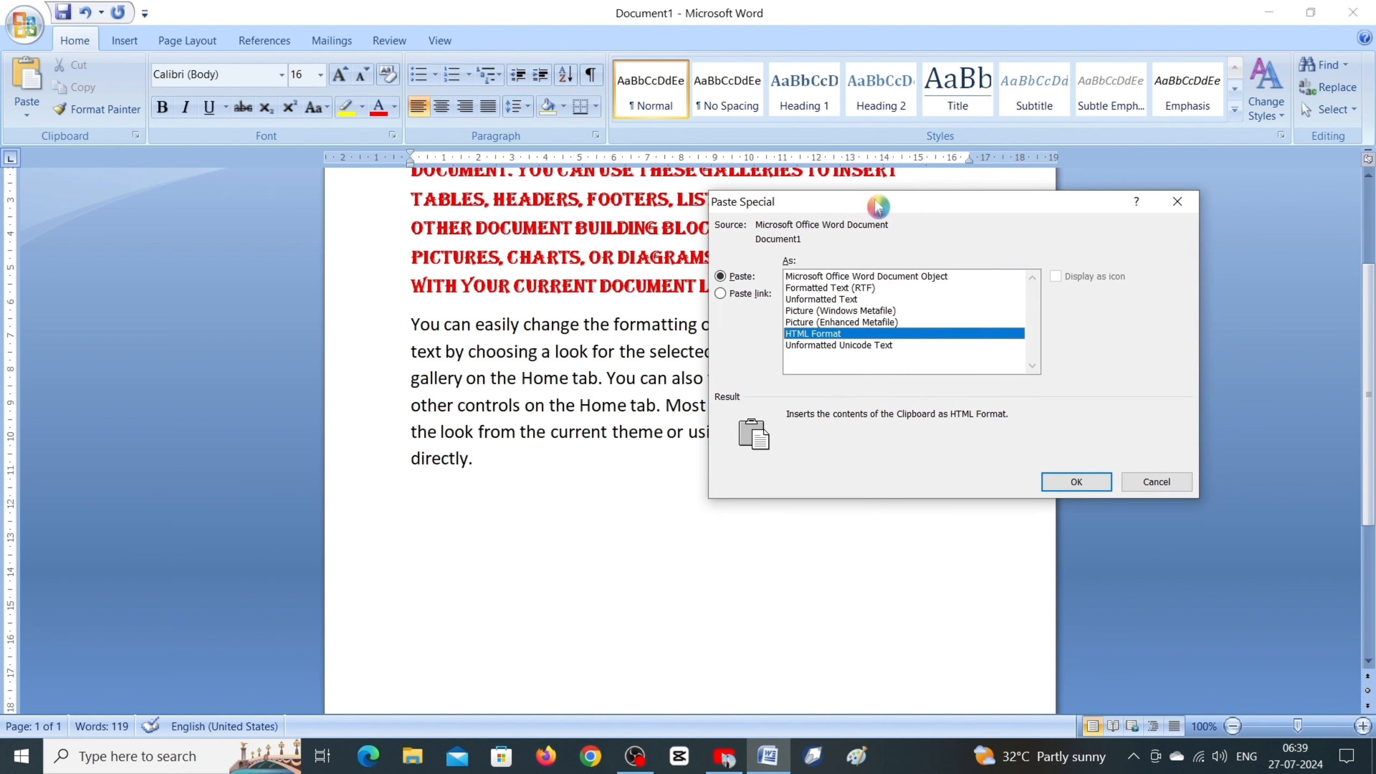
pyautogui.click(818, 303)
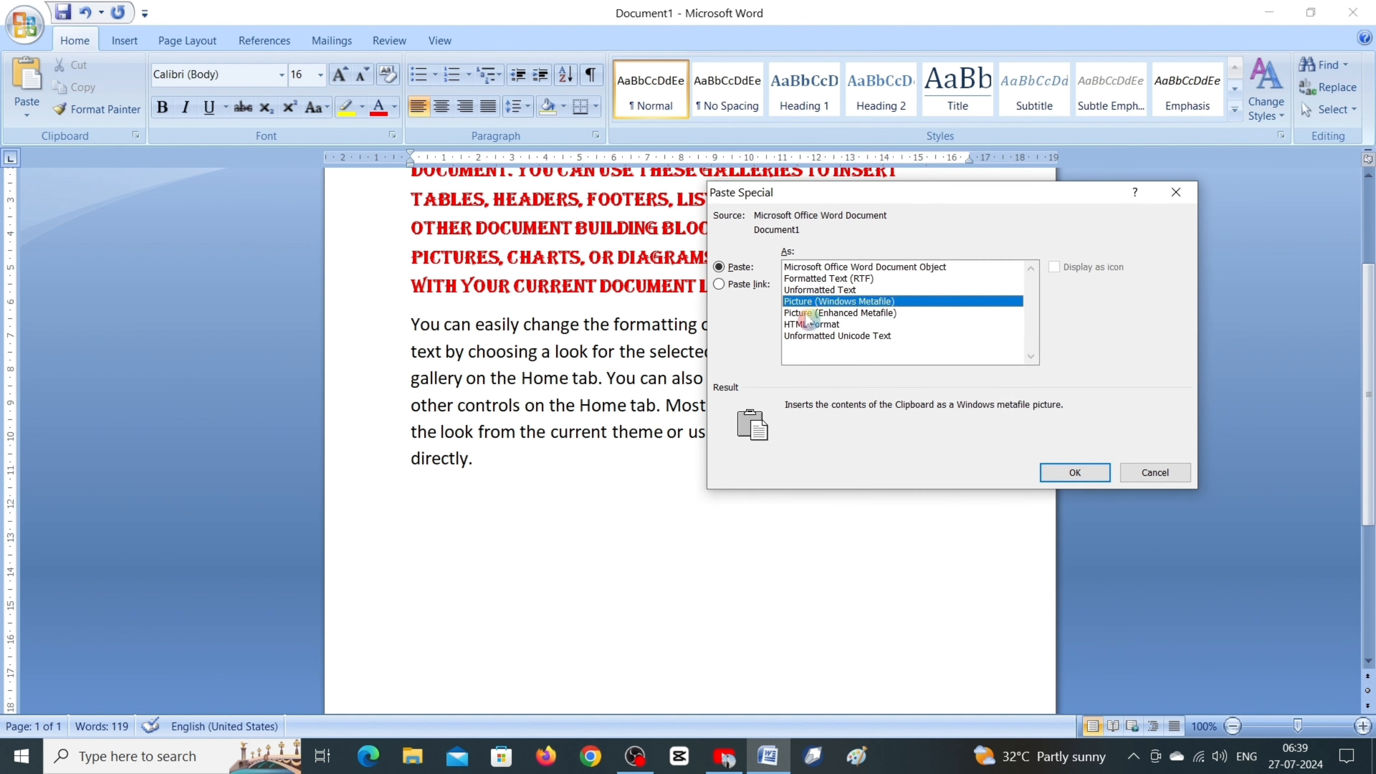
pyautogui.click(807, 313)
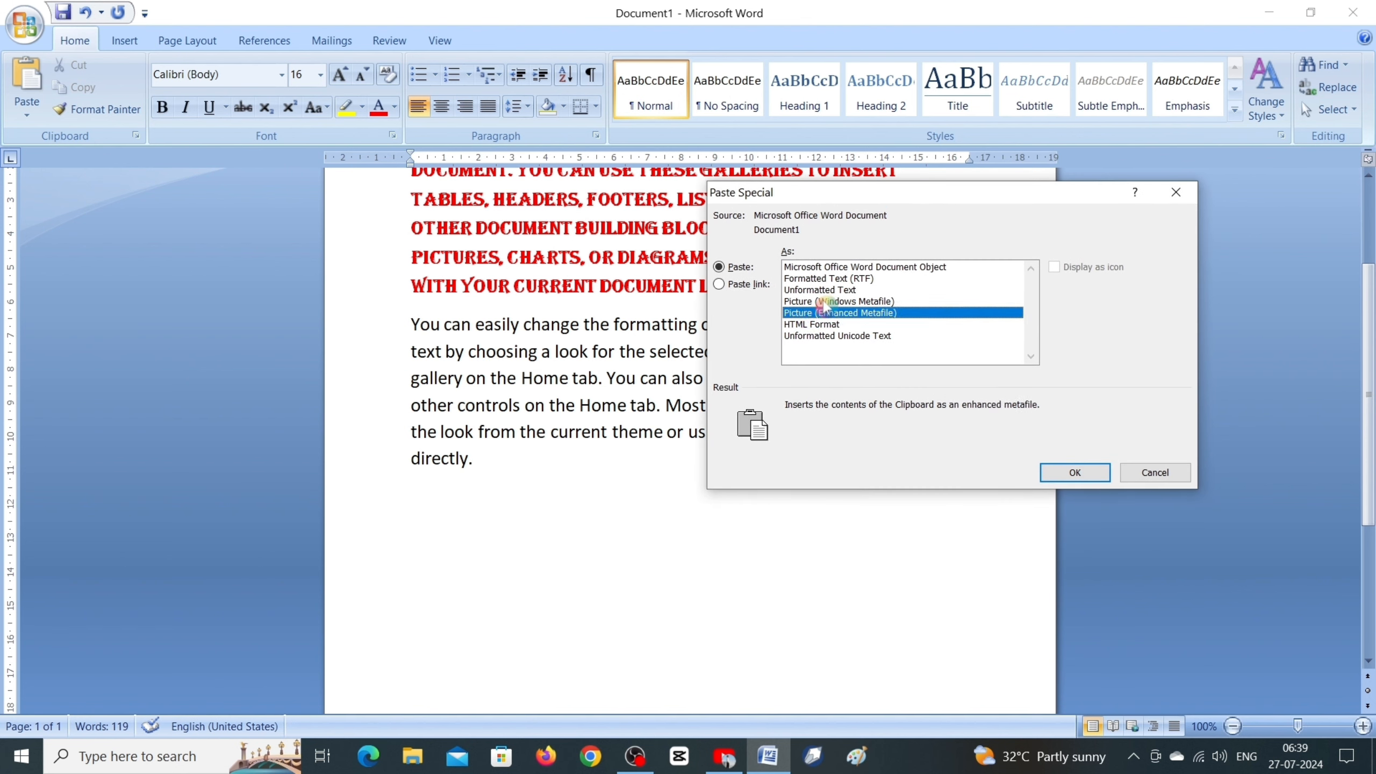
pyautogui.click(849, 302)
pyautogui.click(875, 312)
pyautogui.click(880, 302)
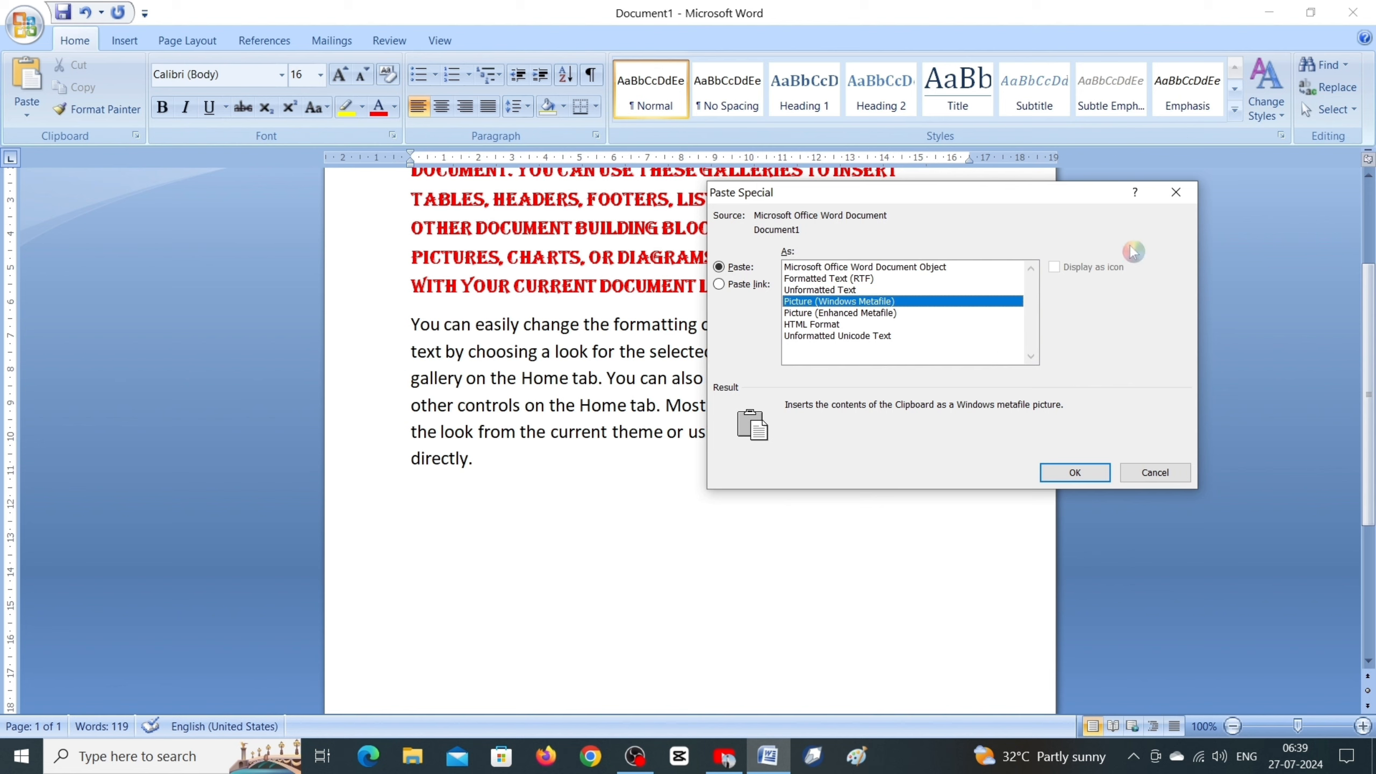
pyautogui.click(892, 270)
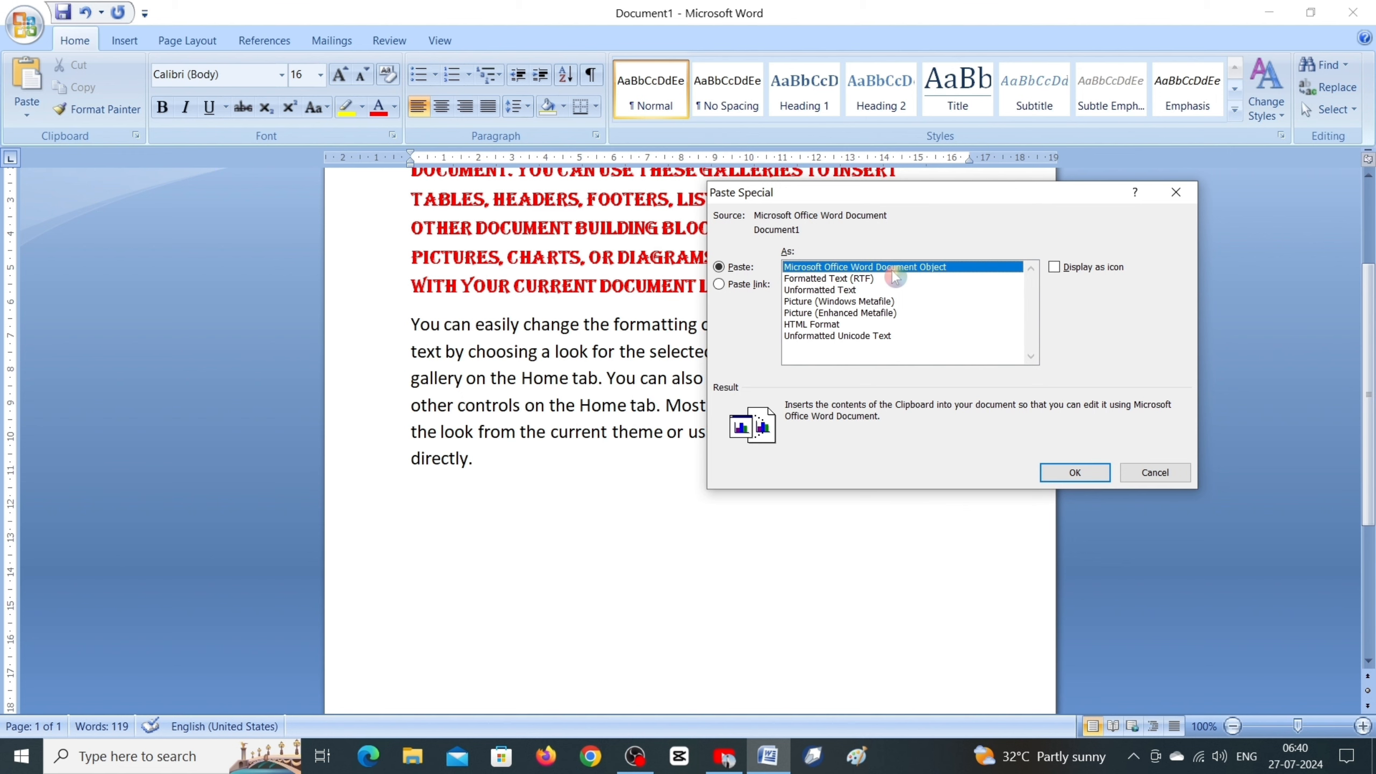
pyautogui.click(986, 302)
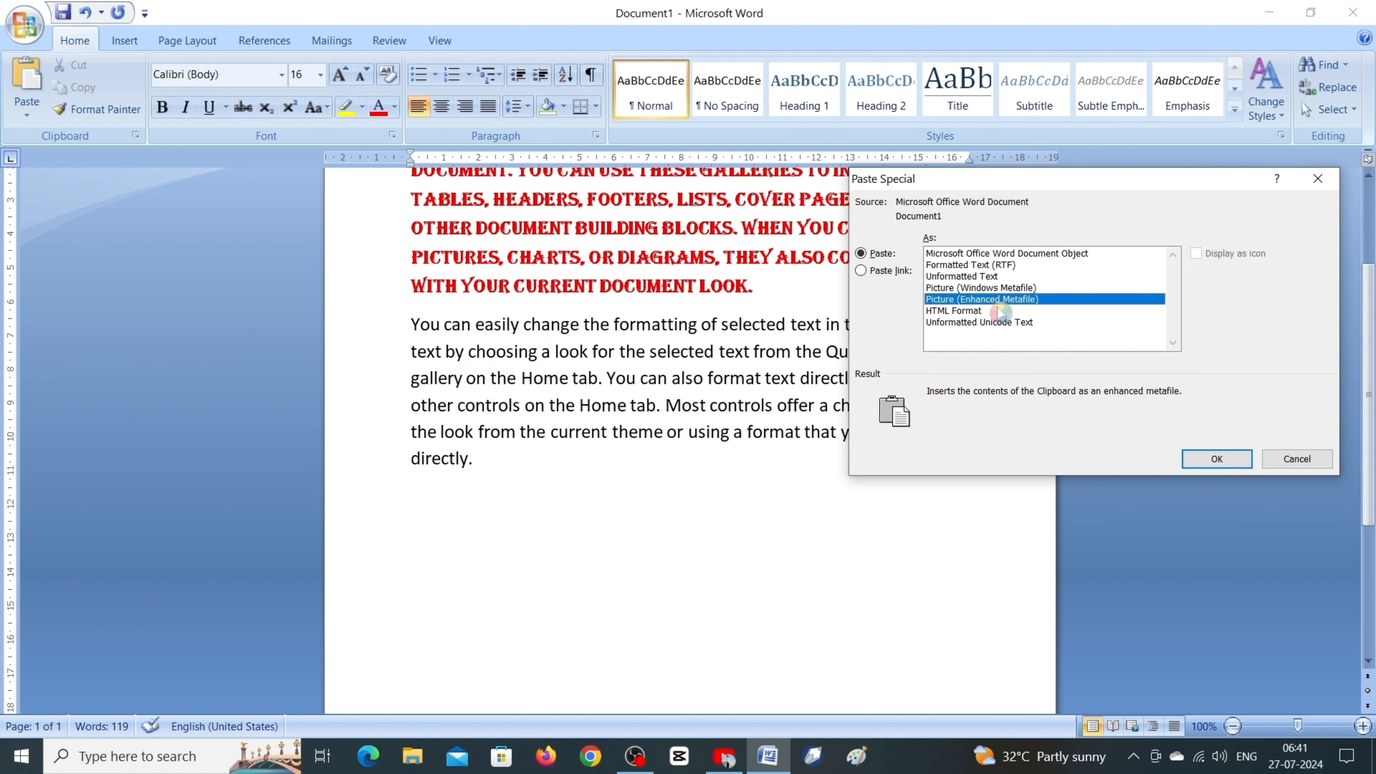
pyautogui.click(1217, 459)
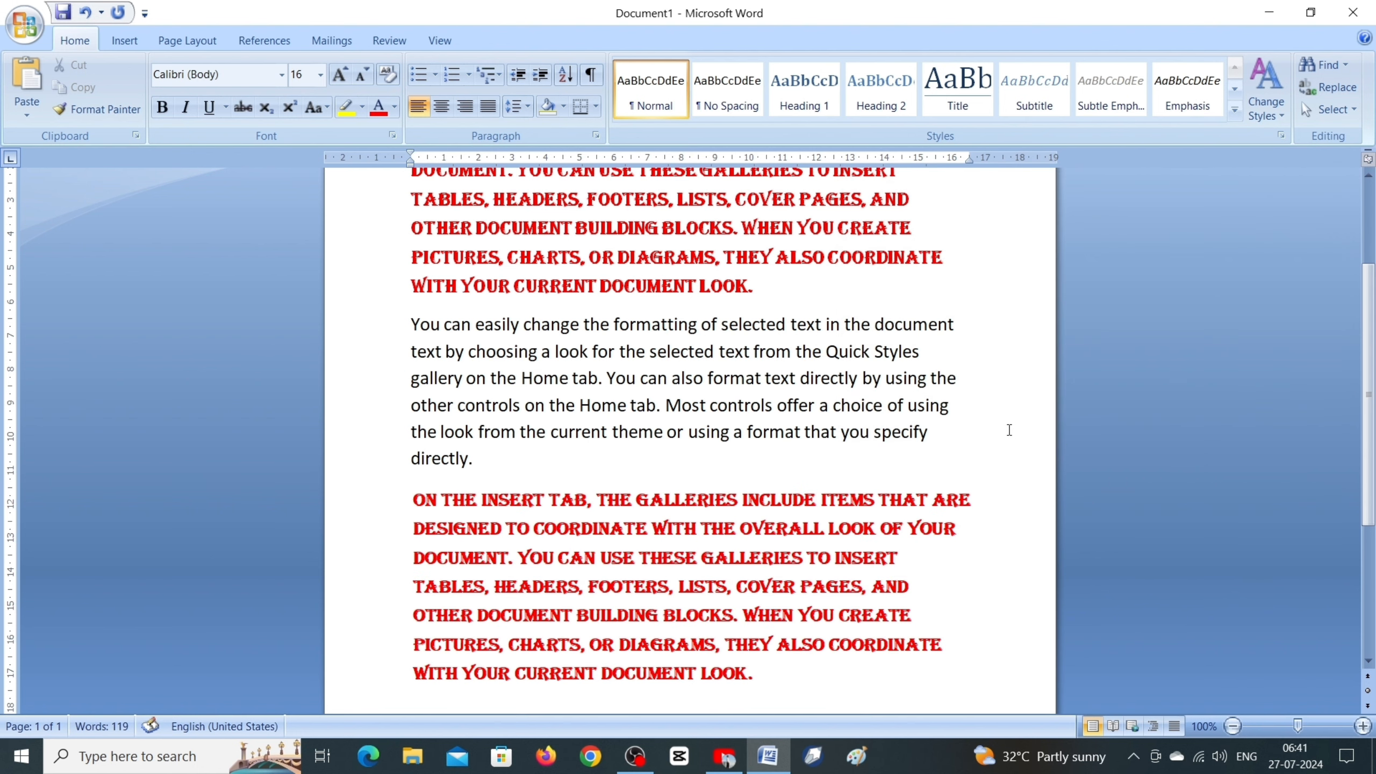
# Step: Shrink the pasted paragraph picture to about 8.31 cm wide and 3.2 cm high, and try to move it sideways
pyautogui.click(691, 562)
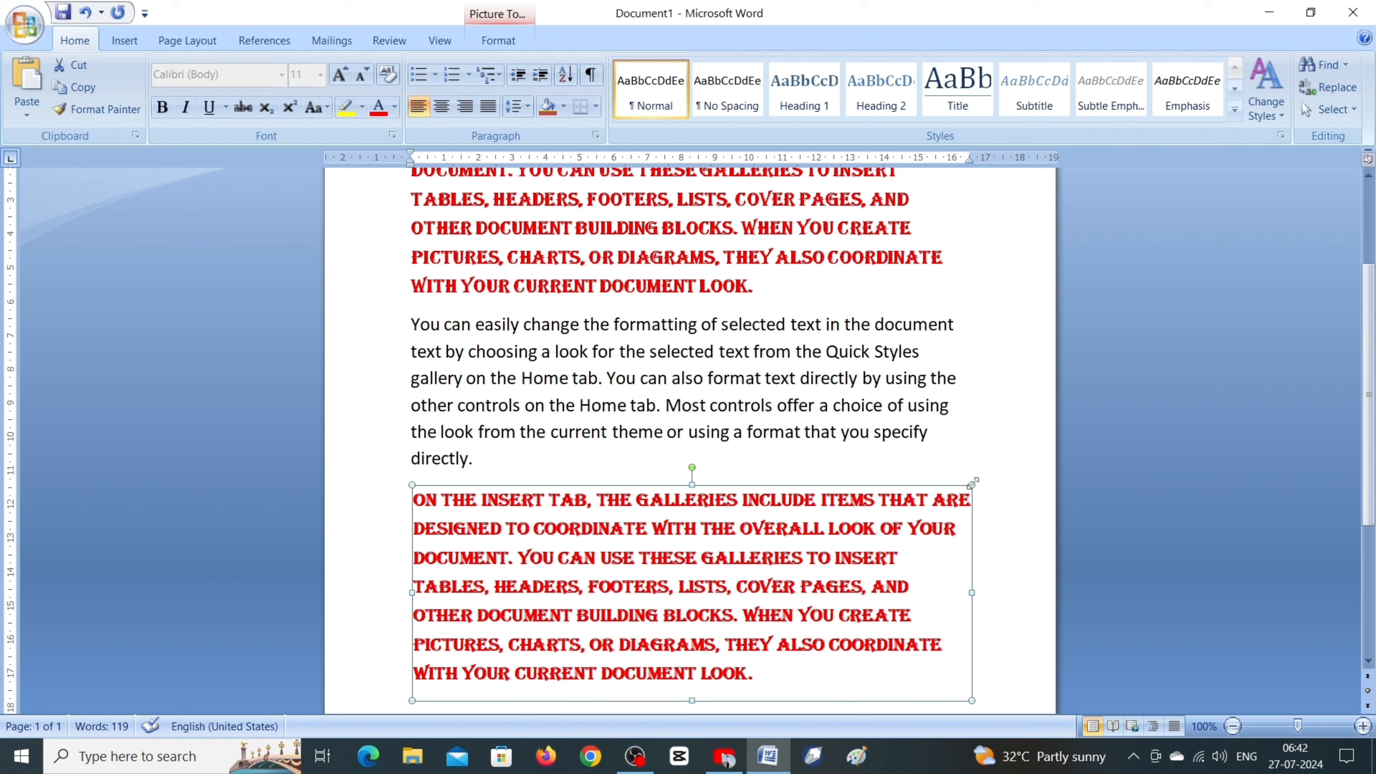
pyautogui.moveTo(974, 481); pyautogui.dragTo(696, 614)
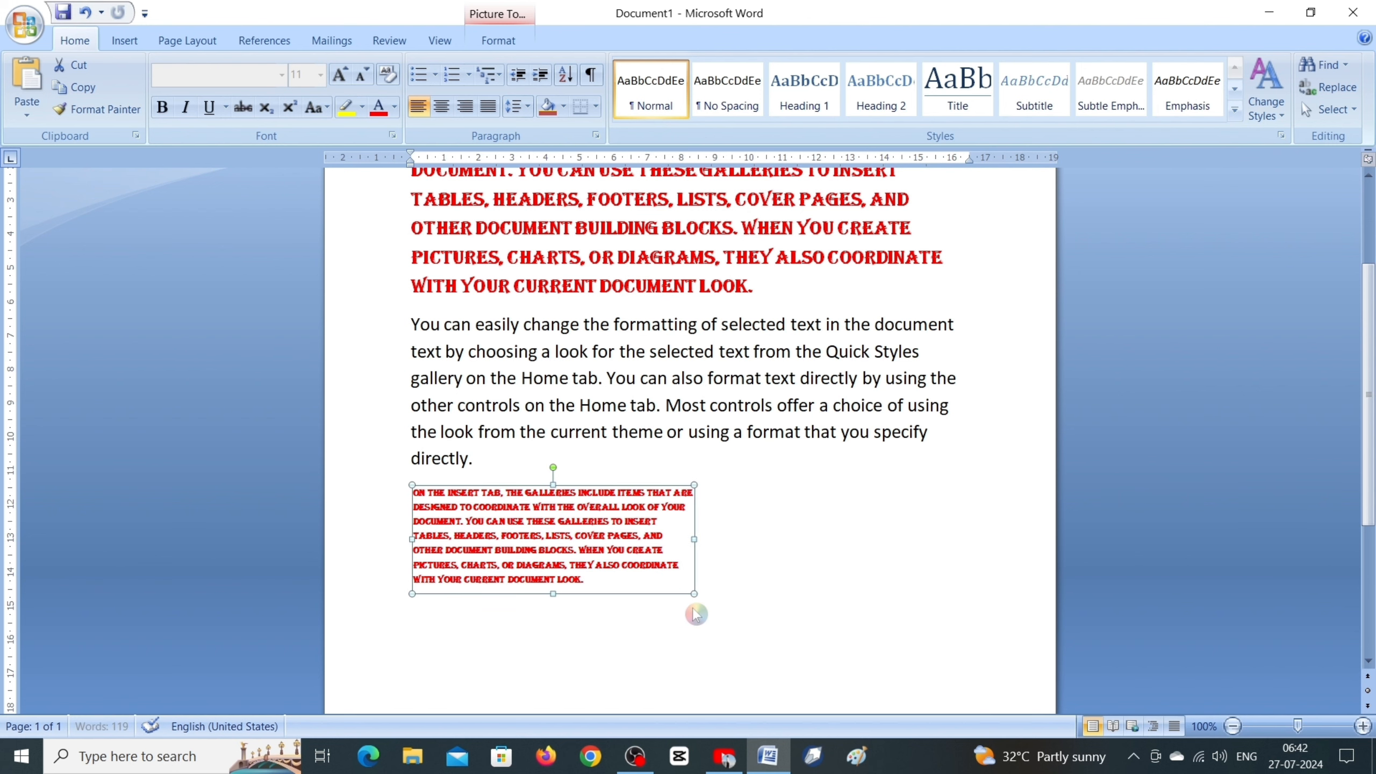
pyautogui.moveTo(566, 562); pyautogui.dragTo(780, 565)
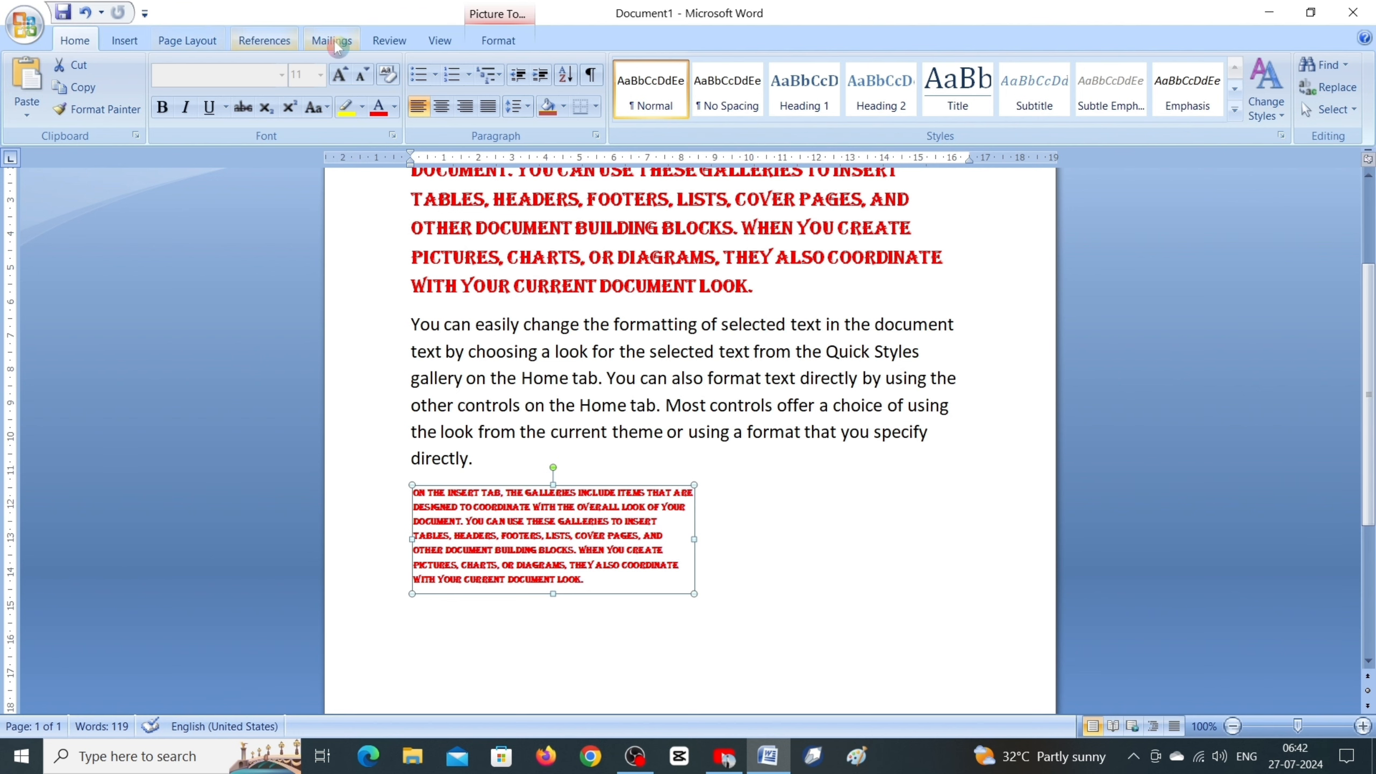
# Step: Set the paragraph picture's text wrapping to In Front of Text
pyautogui.click(499, 42)
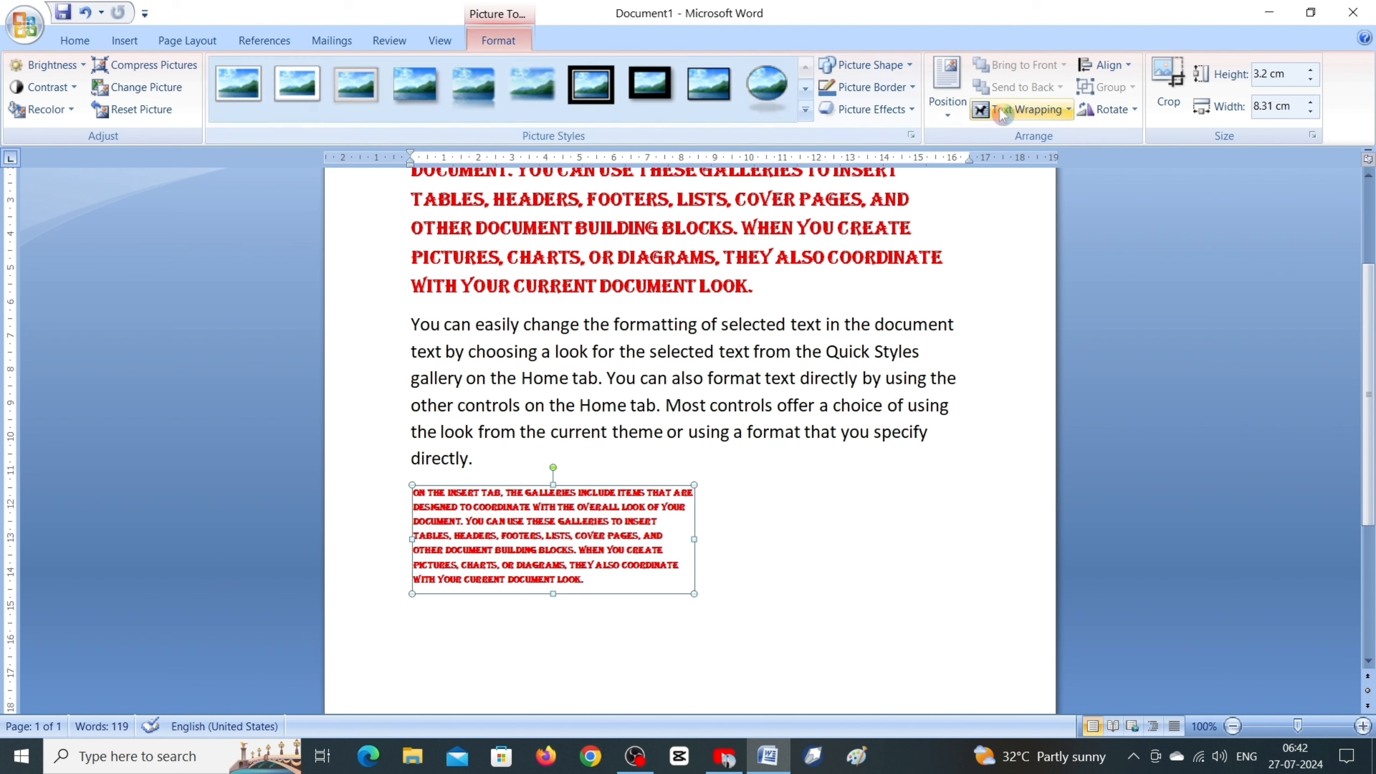
pyautogui.click(1038, 112)
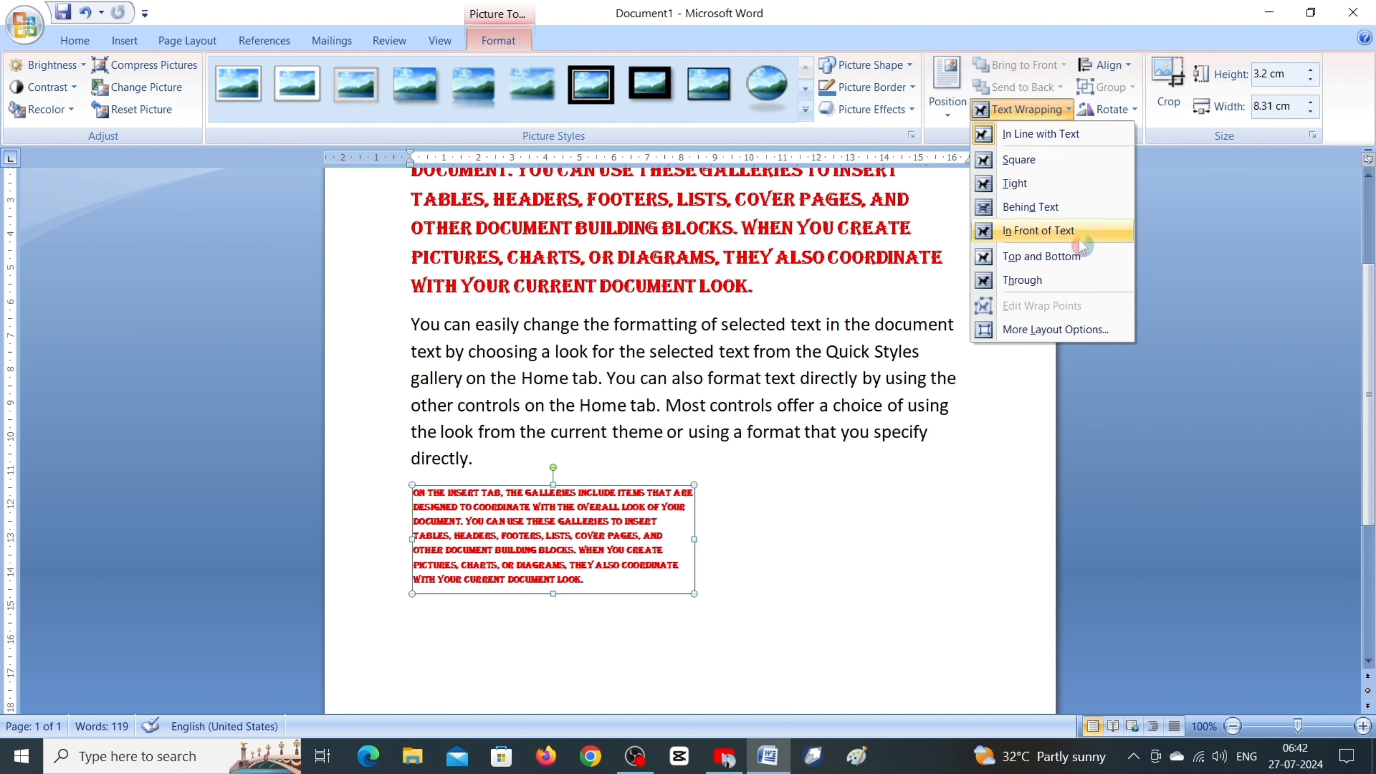
pyautogui.click(1026, 238)
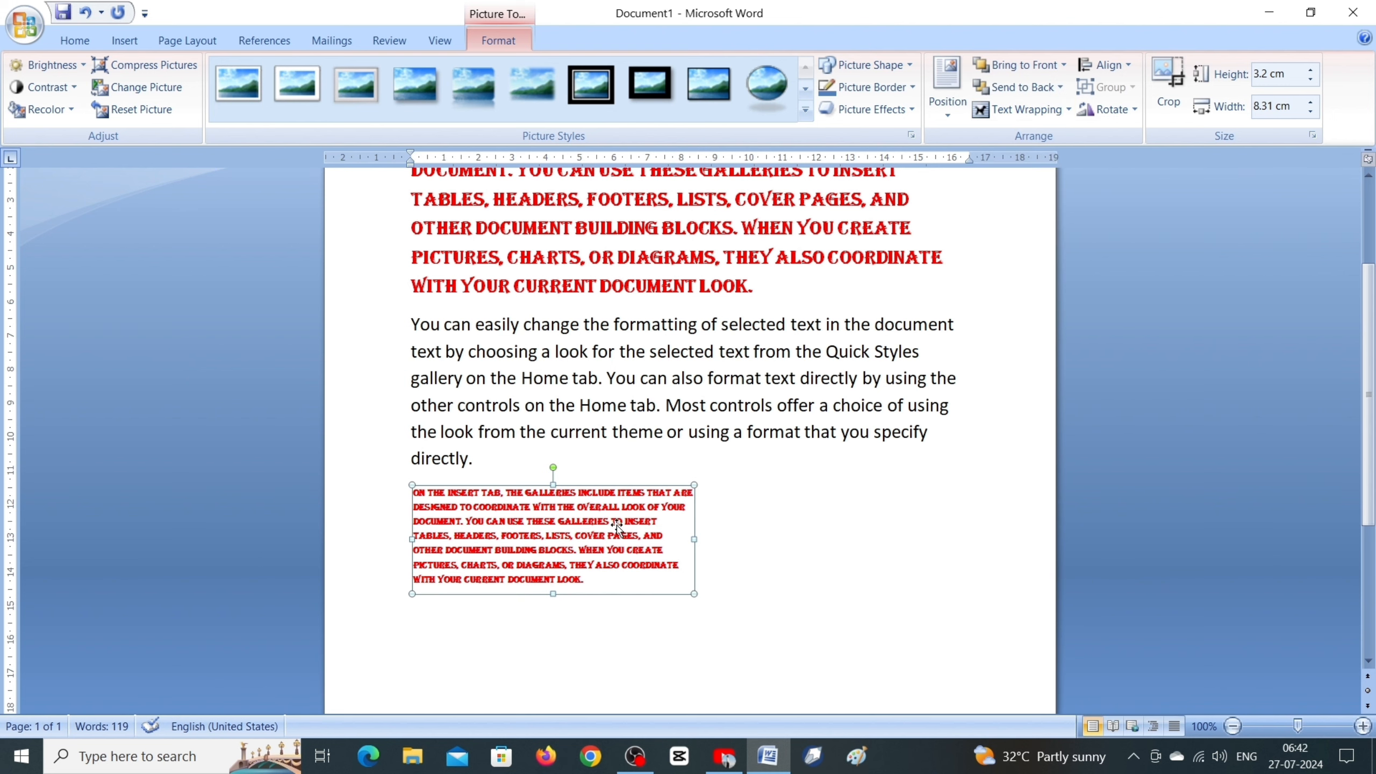
# Step: Move the floating paragraph picture around the page, shrink it to about 6.49 by 2.5 cm and place it below the last paragraph
pyautogui.moveTo(566, 537); pyautogui.dragTo(243, 461)
pyautogui.moveTo(346, 466); pyautogui.dragTo(1260, 374)
pyautogui.moveTo(1041, 409); pyautogui.dragTo(638, 517)
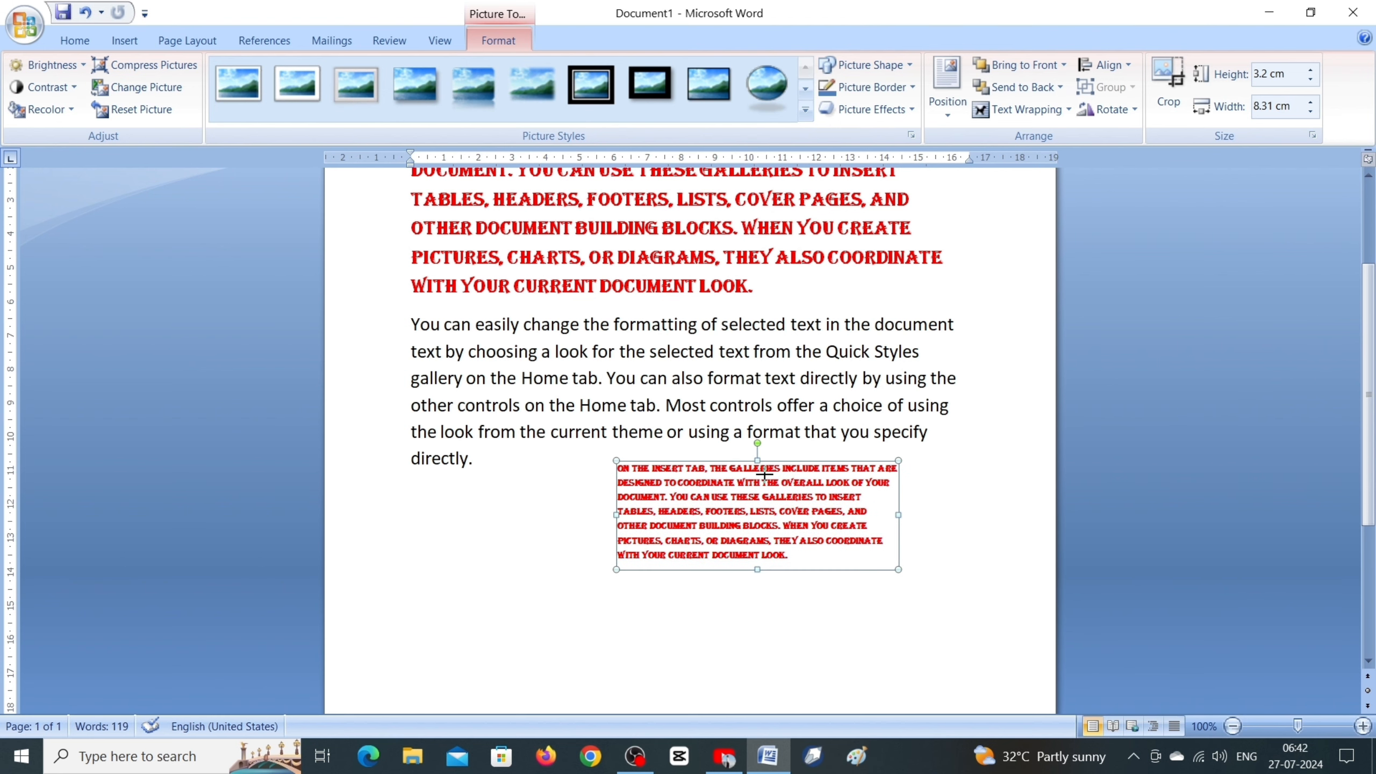
pyautogui.moveTo(736, 484); pyautogui.dragTo(438, 553)
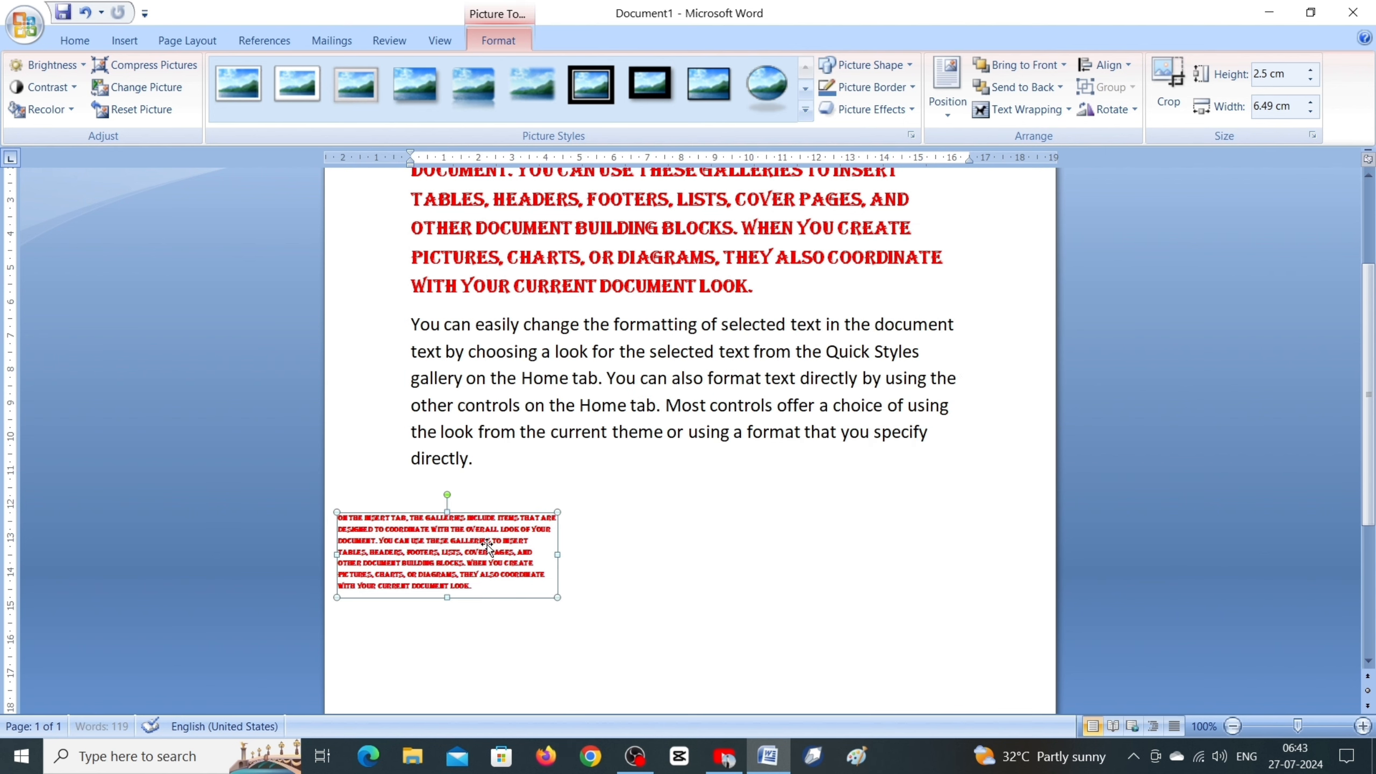
pyautogui.click(686, 518)
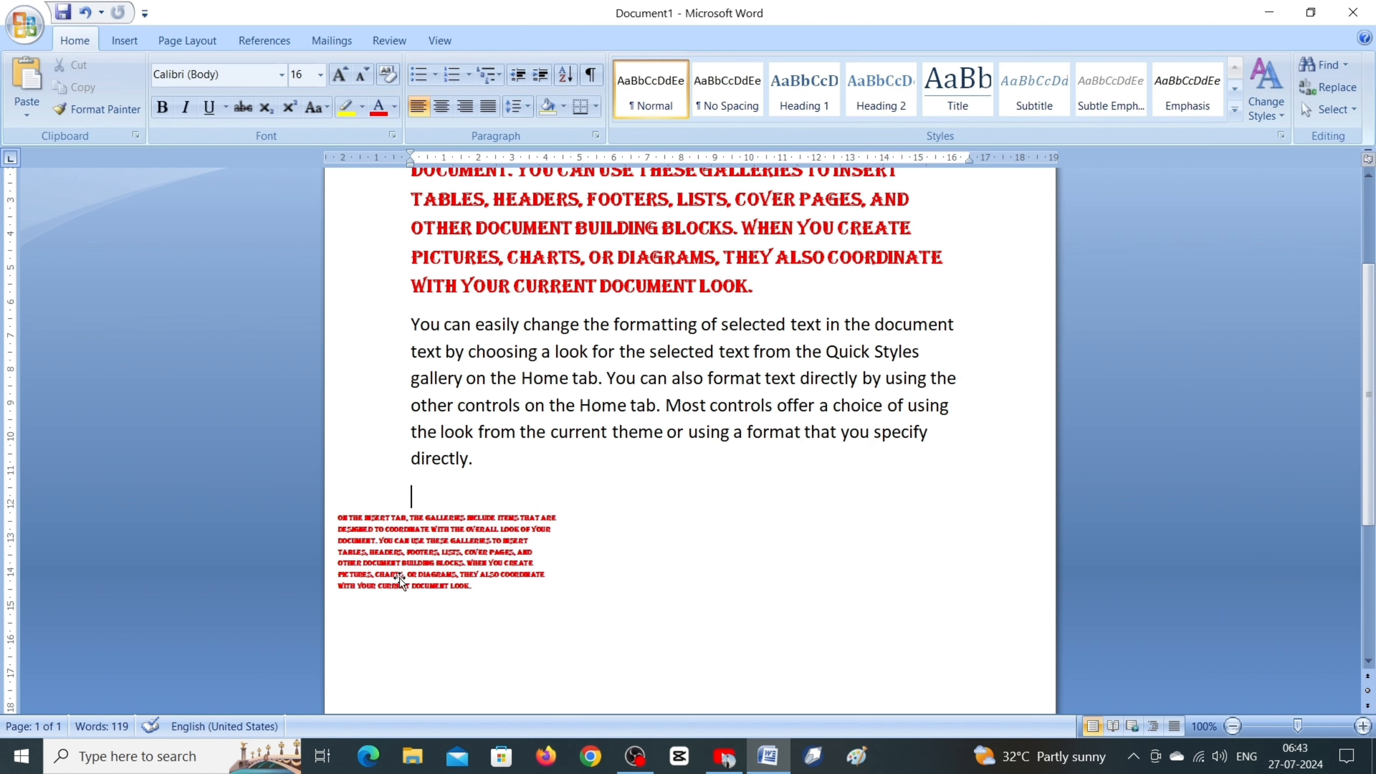
# Step: Delete the small floating picture of the red paragraph below the last paragraph
pyautogui.scroll(1, 394, 579)
pyautogui.scroll(10, 394, 579)
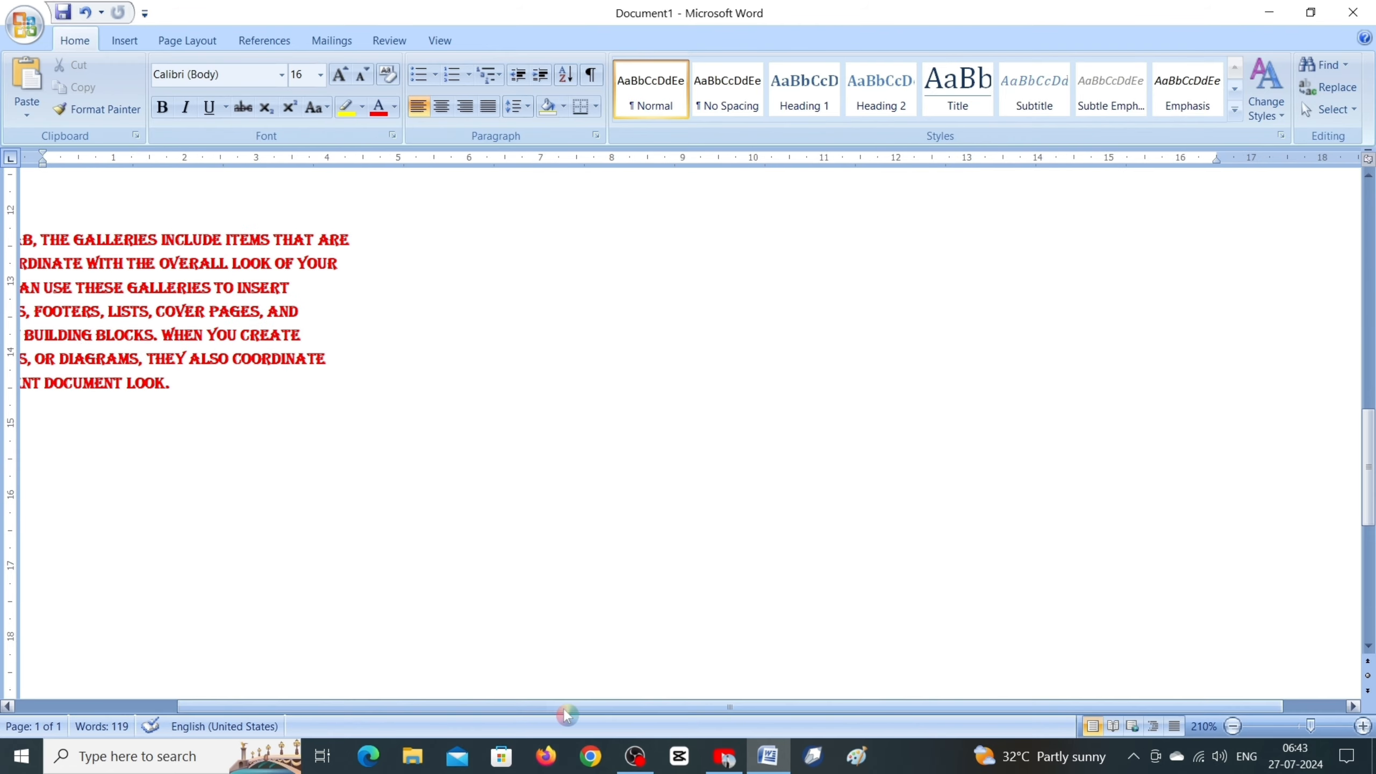
pyautogui.moveTo(561, 708); pyautogui.dragTo(357, 705)
pyautogui.scroll(2, 136, 416)
pyautogui.scroll(-2, 124, 430)
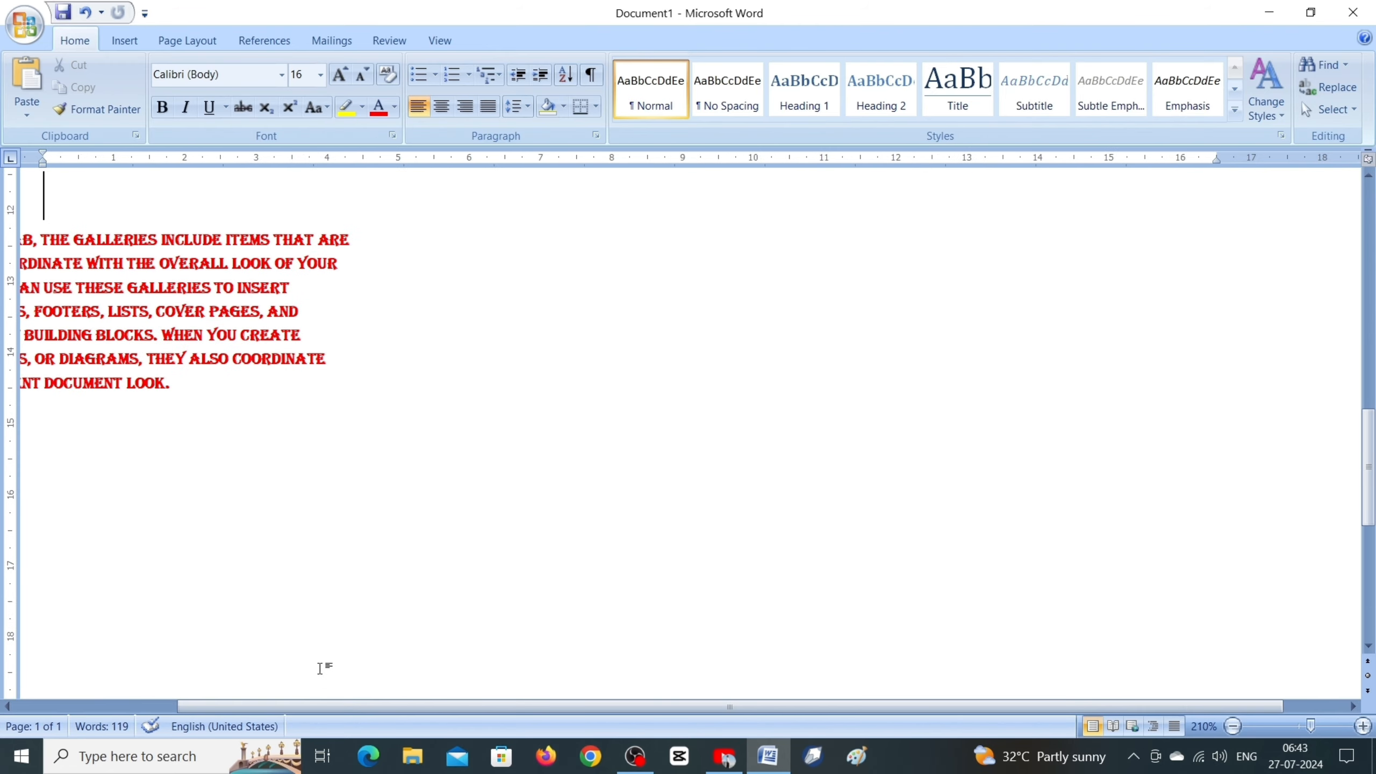
pyautogui.scroll(-12, 323, 540)
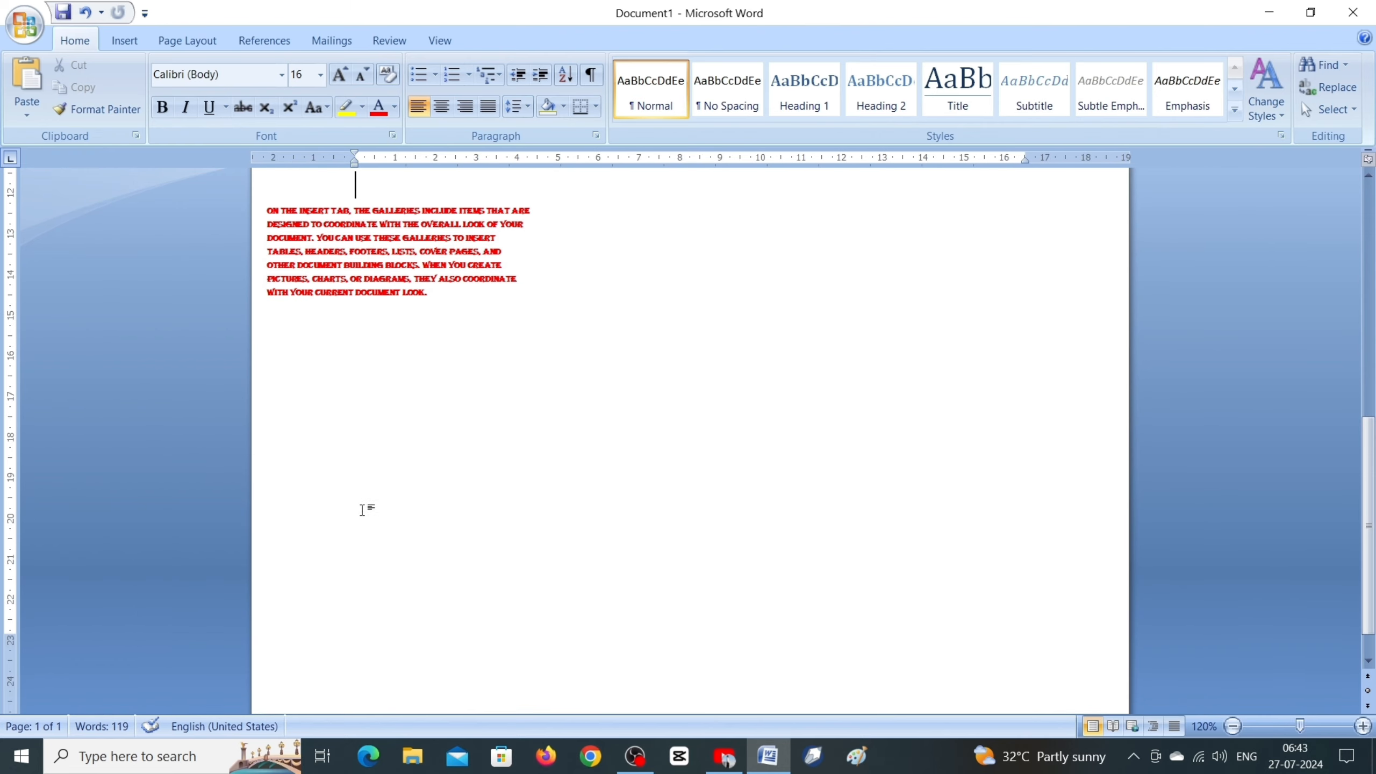
pyautogui.click(467, 656)
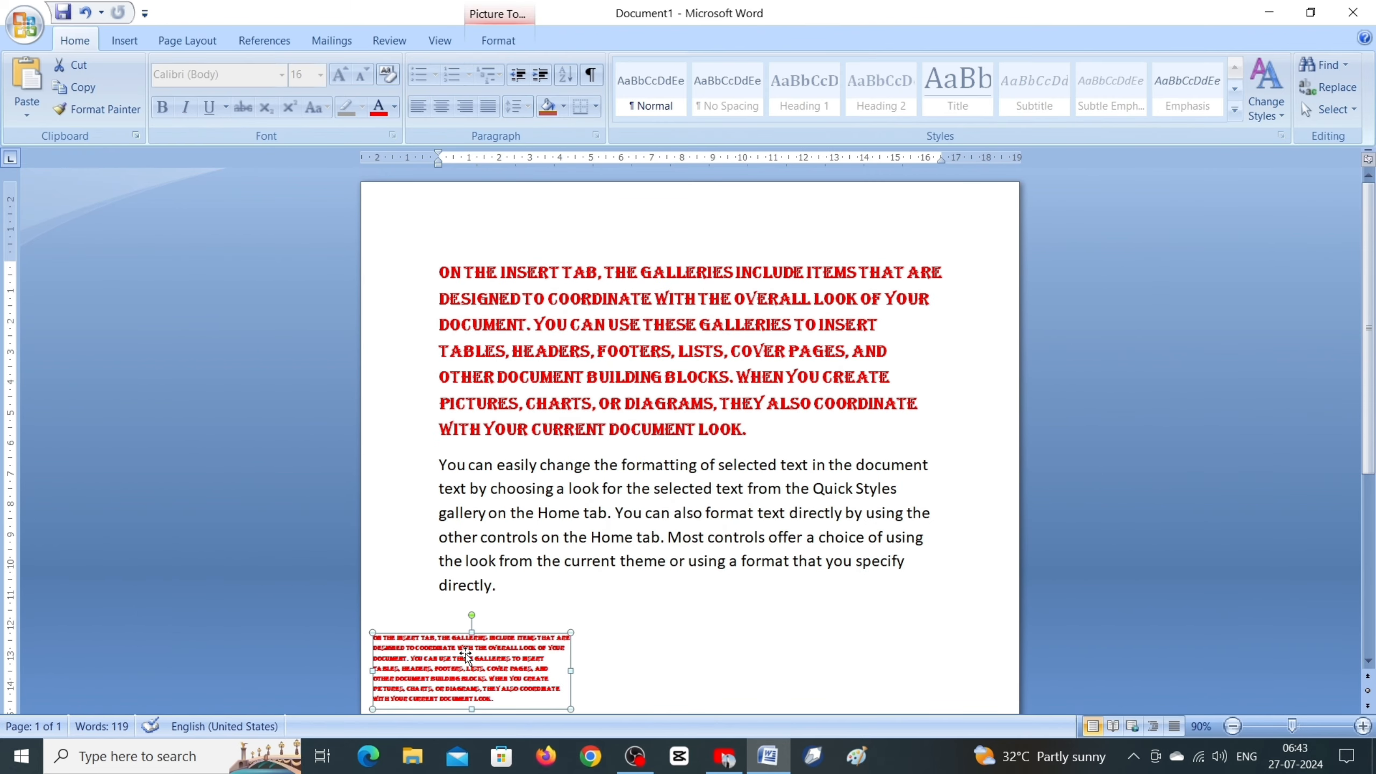
pyautogui.press('Delete')
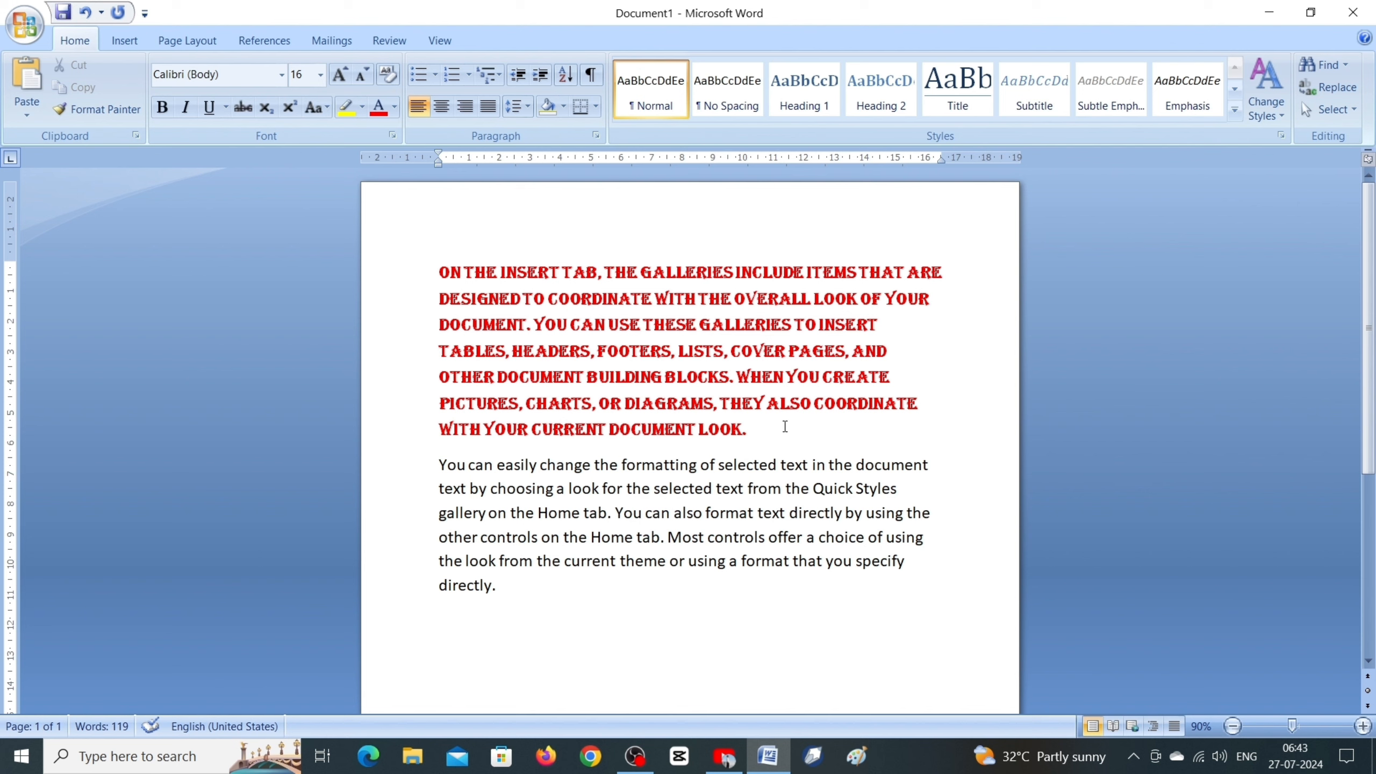
# Step: Paste the copied paragraph below the last paragraph as HTML Format using Paste Special, and delete the pasted red text
pyautogui.click(26, 111)
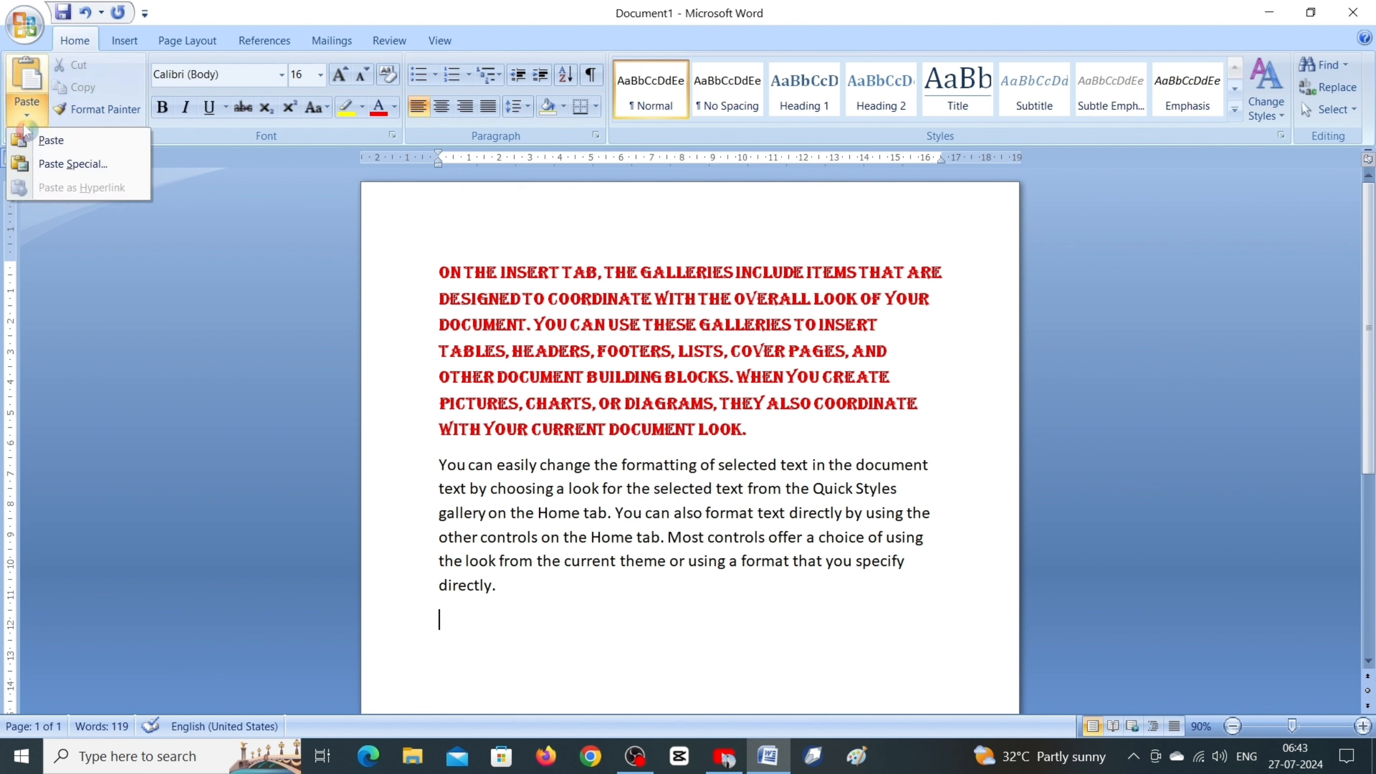
pyautogui.click(61, 164)
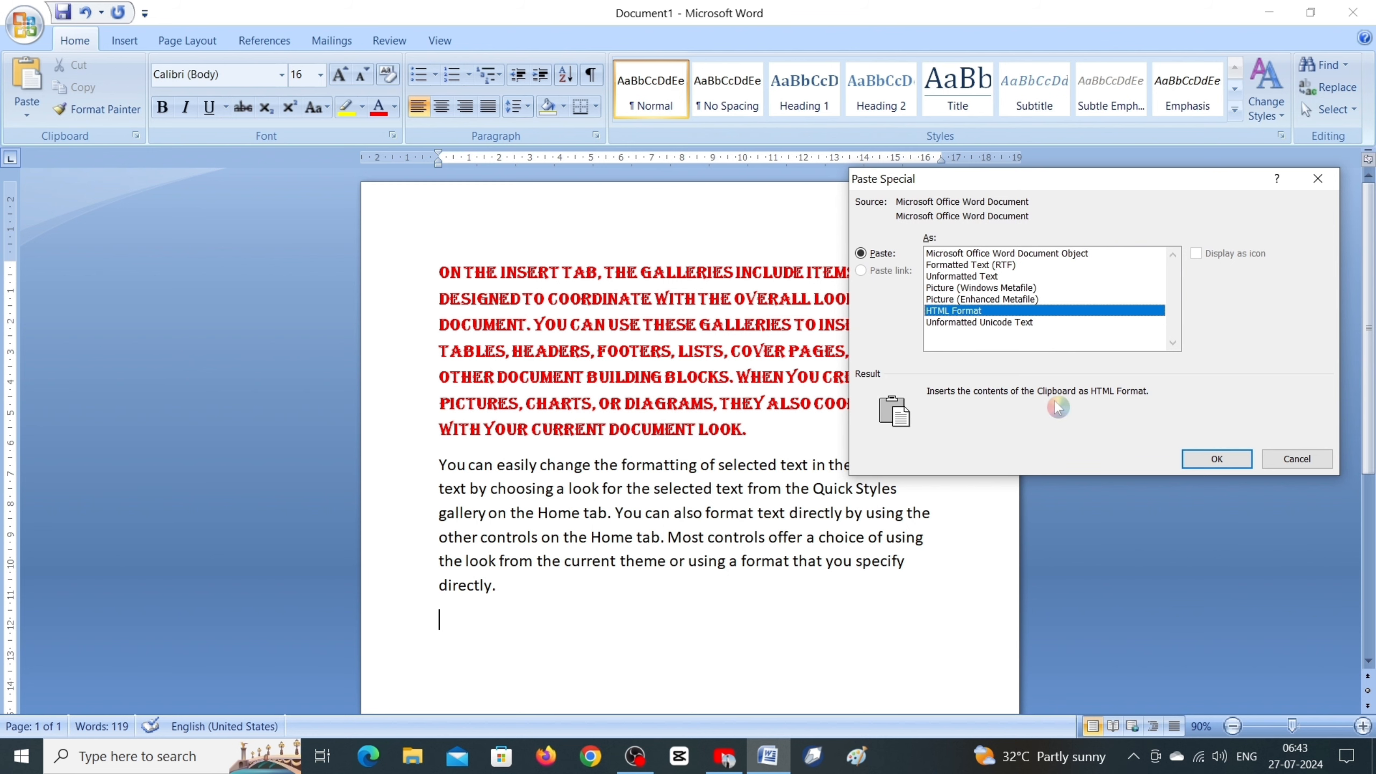
pyautogui.click(1217, 459)
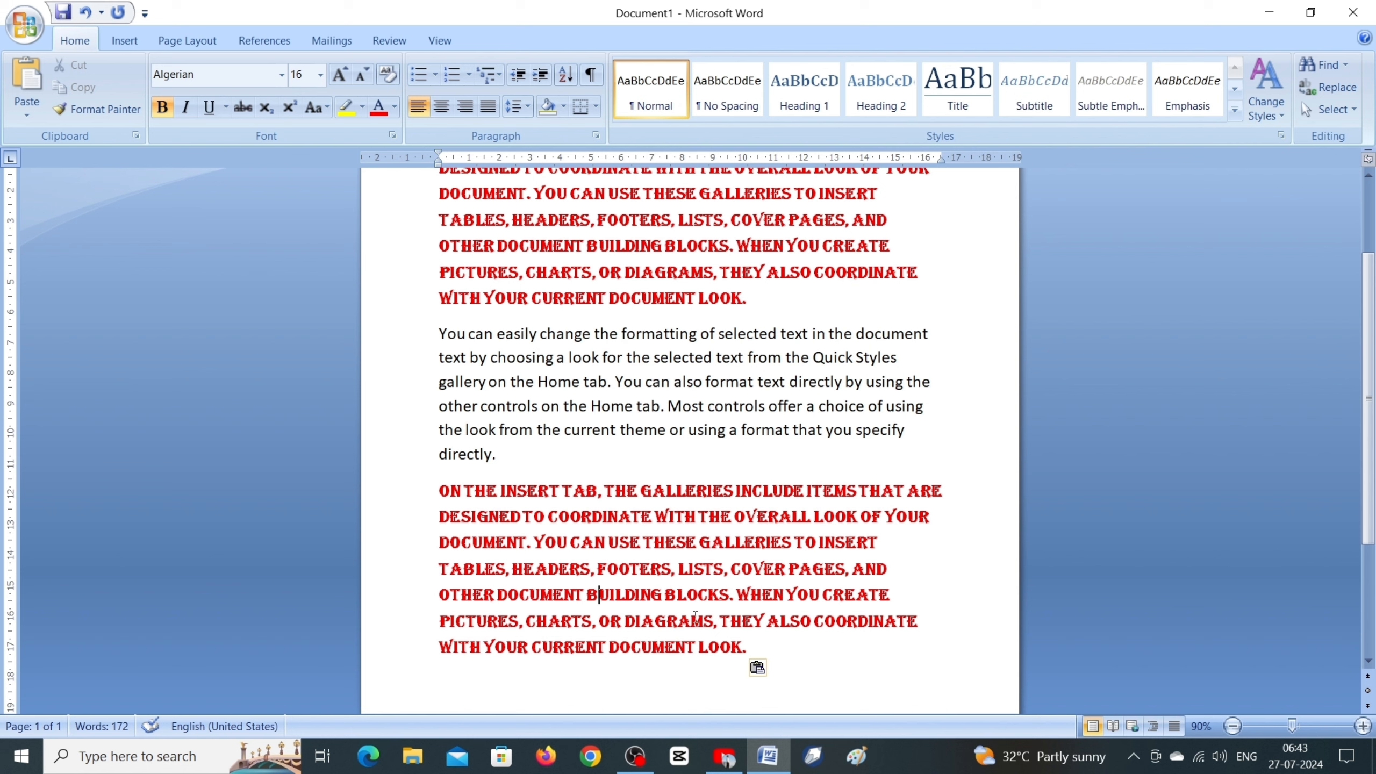
pyautogui.moveTo(815, 696); pyautogui.dragTo(400, 484)
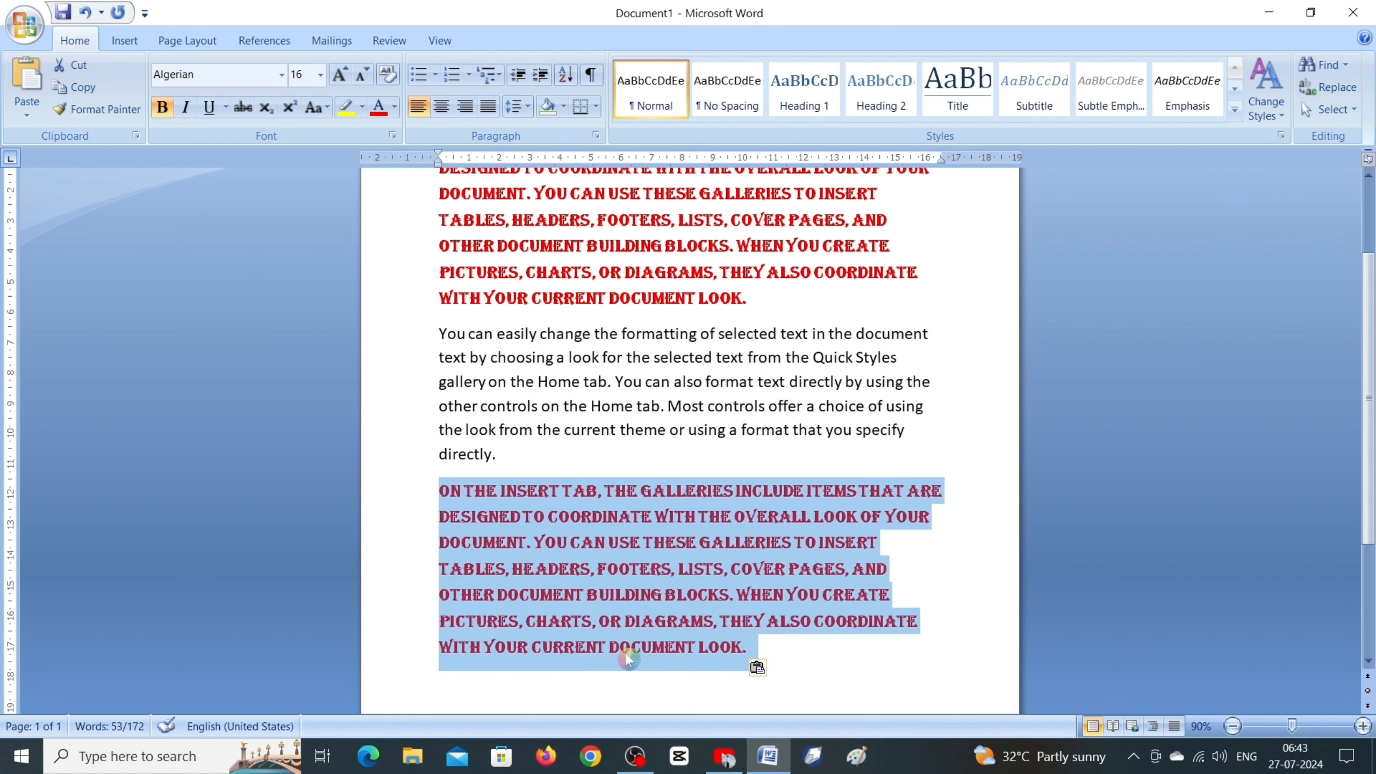
pyautogui.press('Delete')
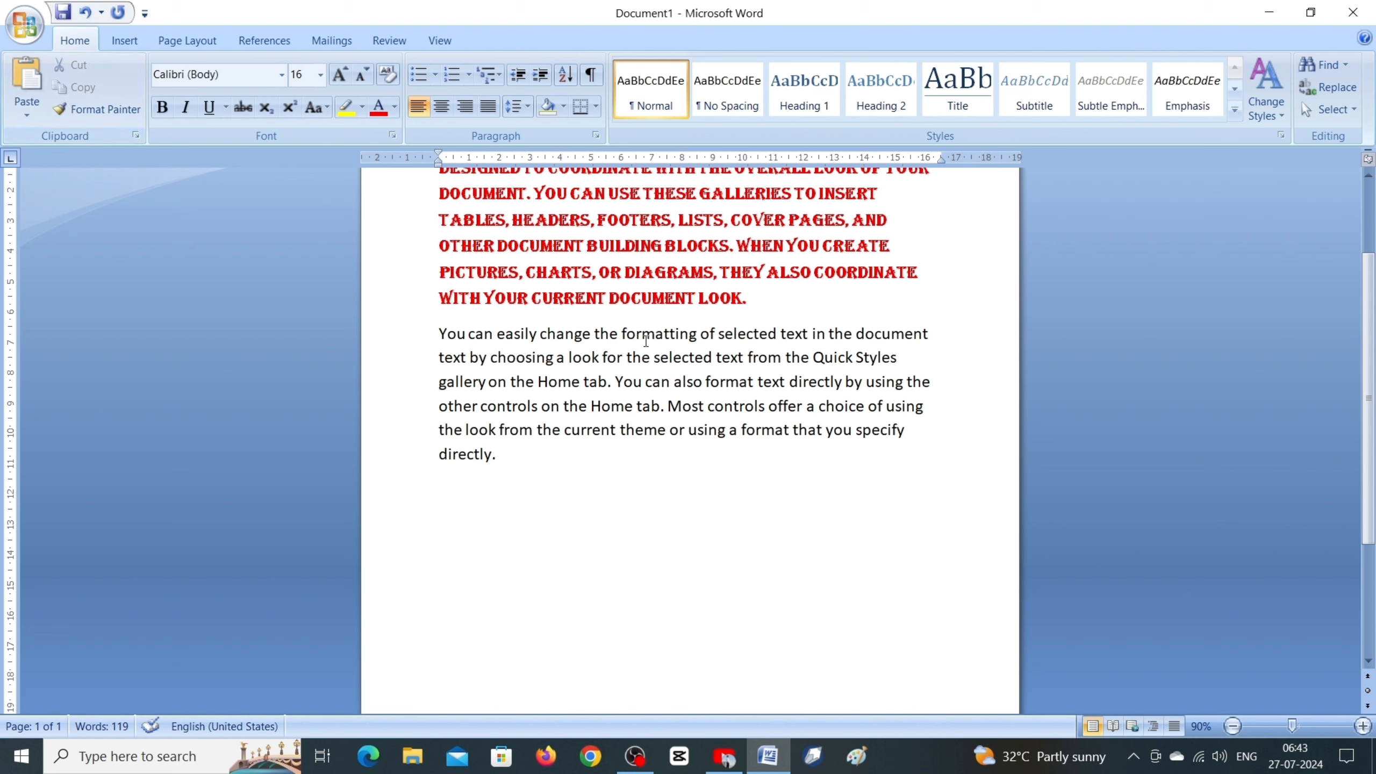
# Step: Paste the copied paragraph below the last paragraph as Unformatted Unicode Text using Paste Special
pyautogui.click(26, 114)
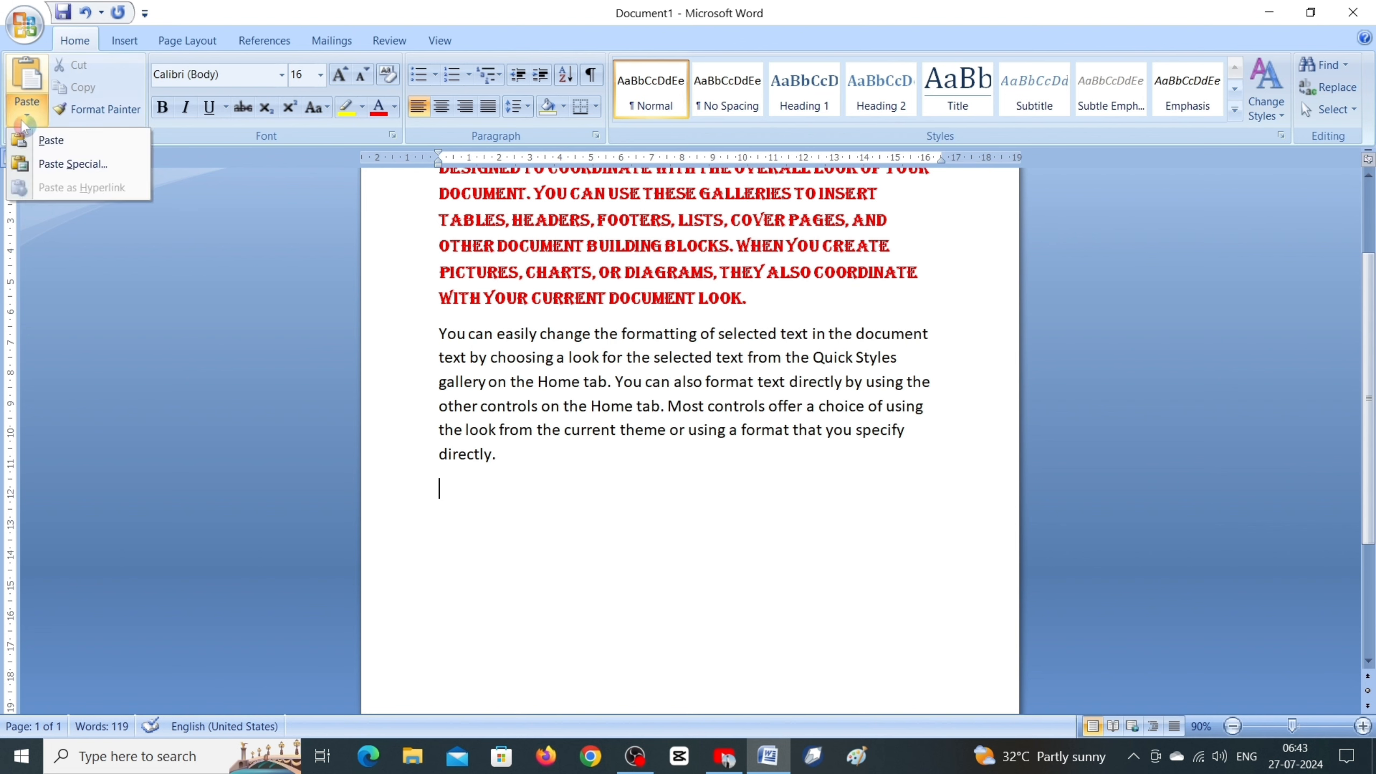
pyautogui.click(64, 170)
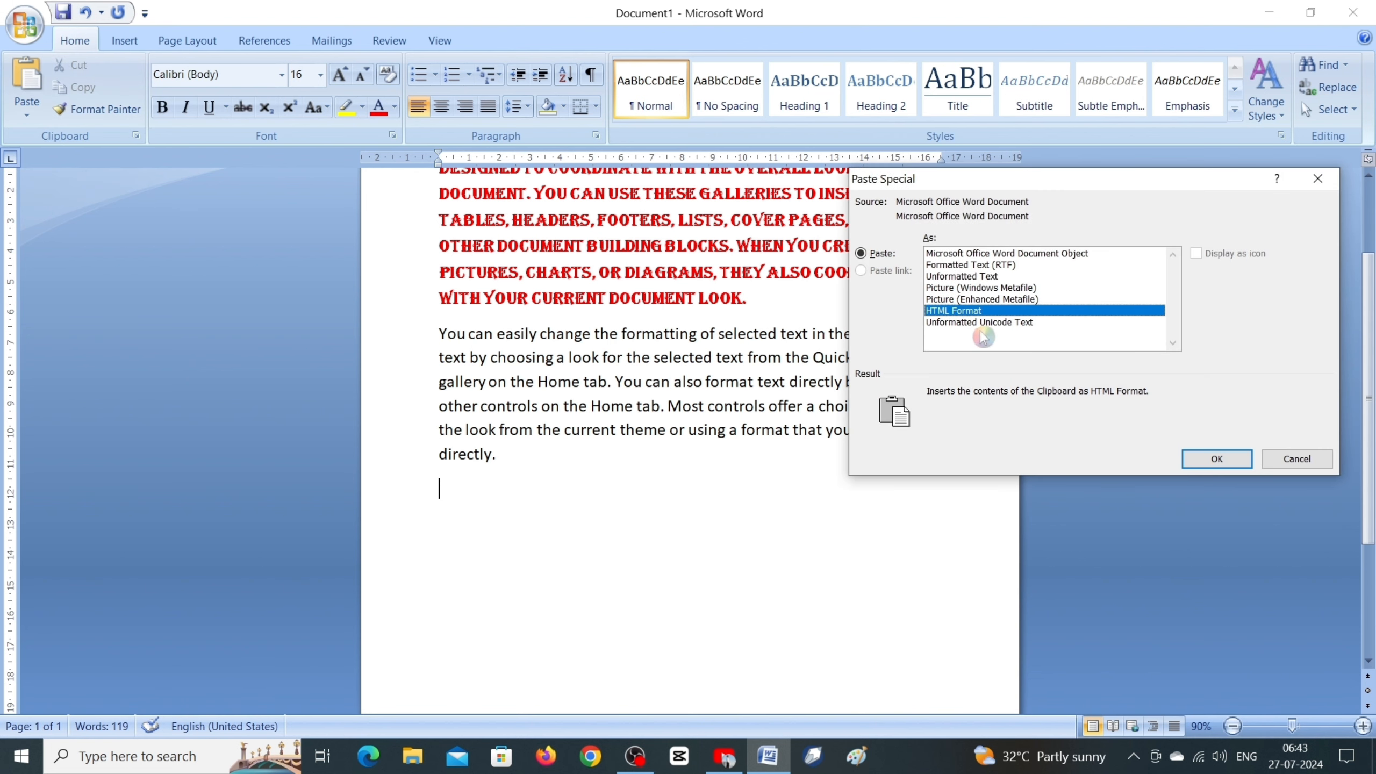
pyautogui.click(980, 322)
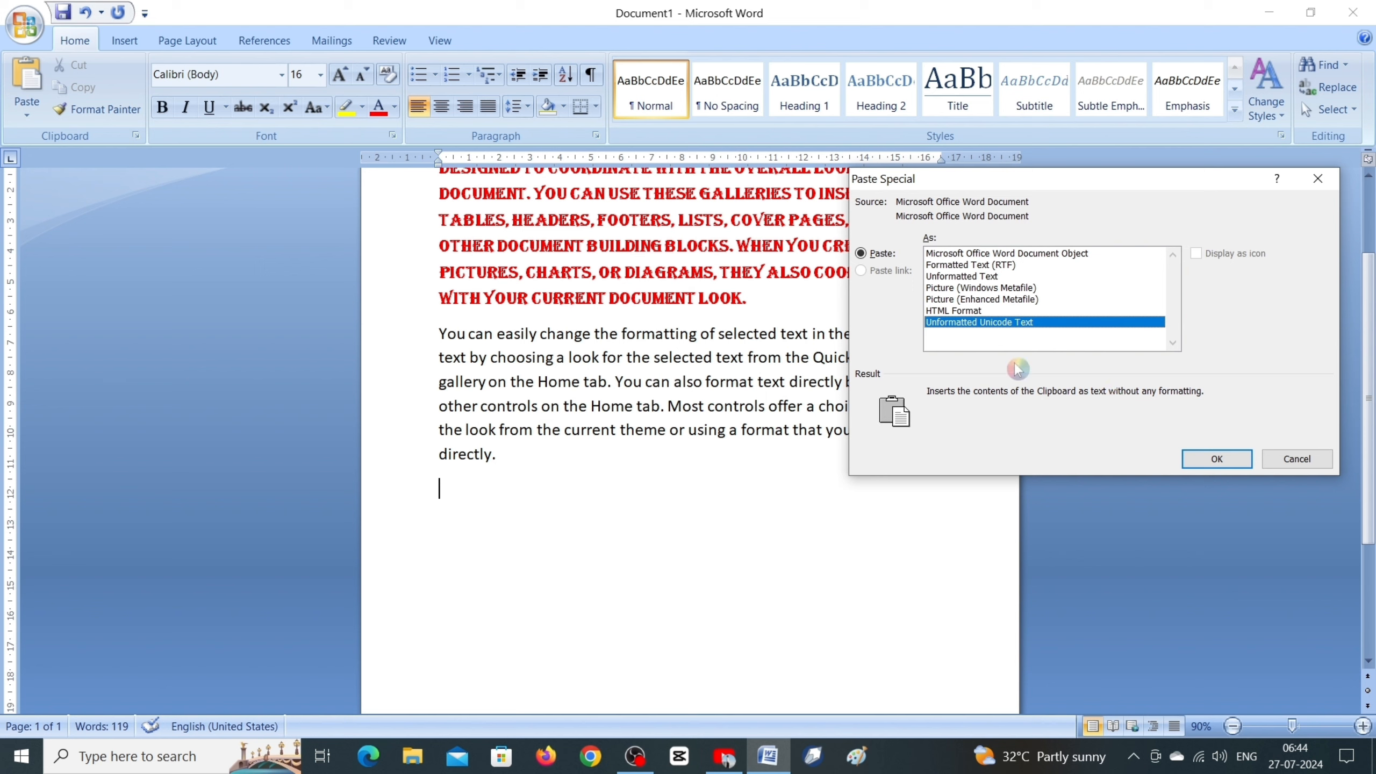
pyautogui.click(1218, 459)
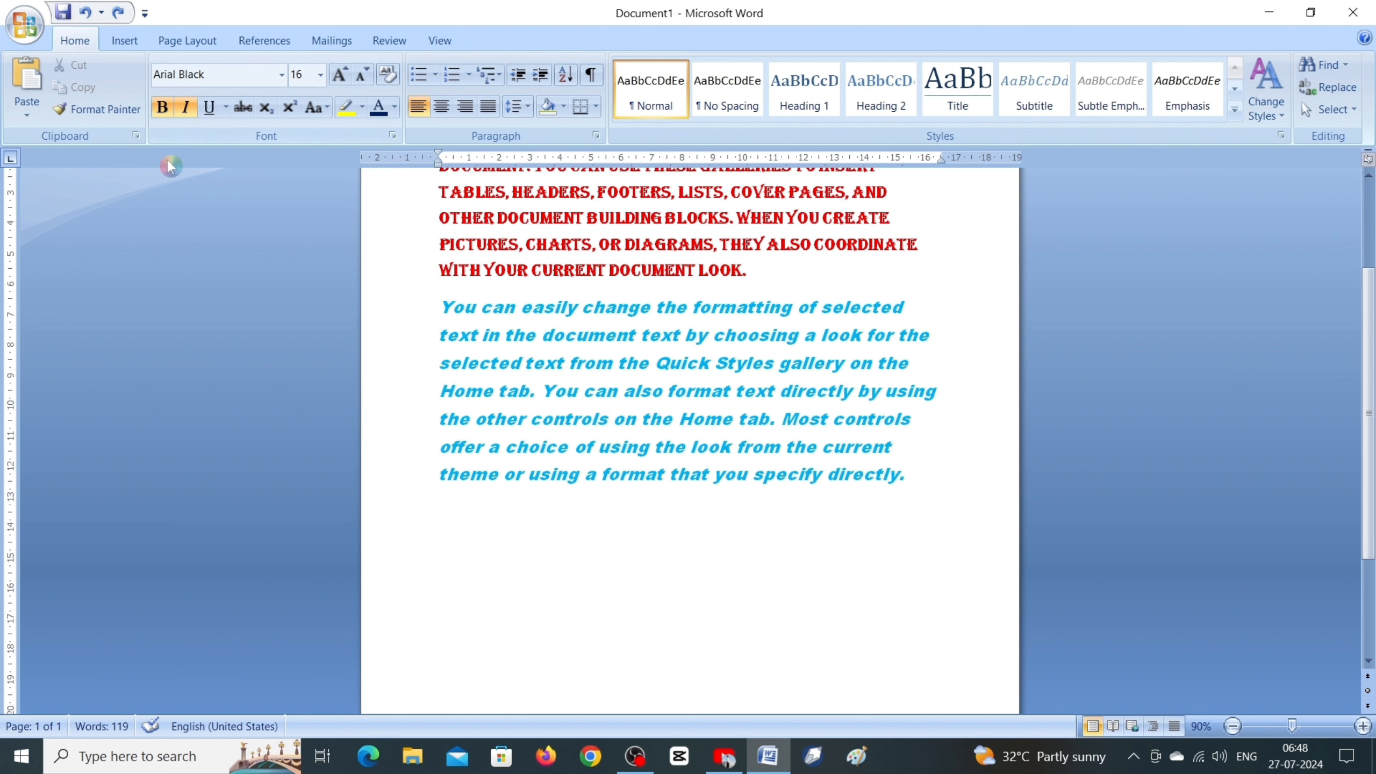
# Step: Review the Paste Special formats, comparing the descriptions of the object, picture, HTML and Unicode text options, and close without pasting
pyautogui.click(35, 114)
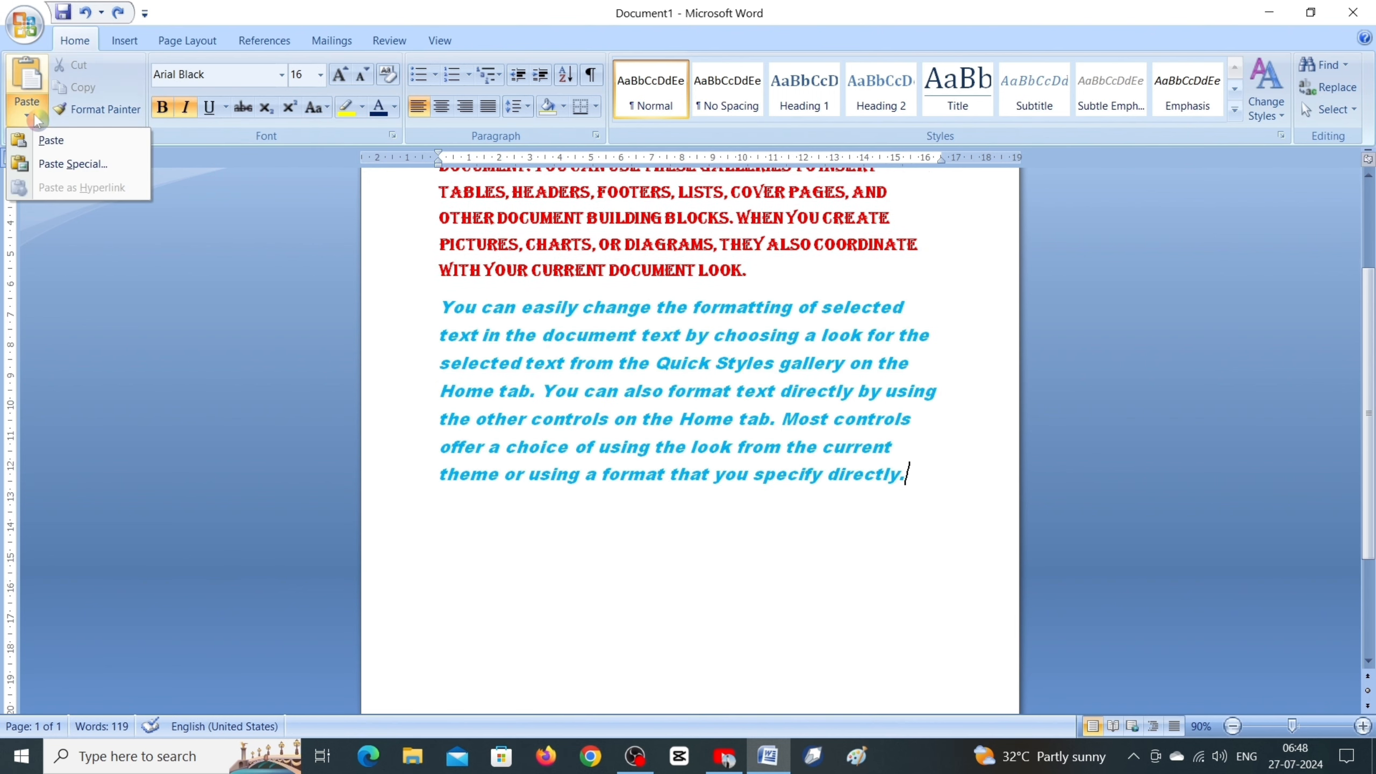
pyautogui.click(82, 163)
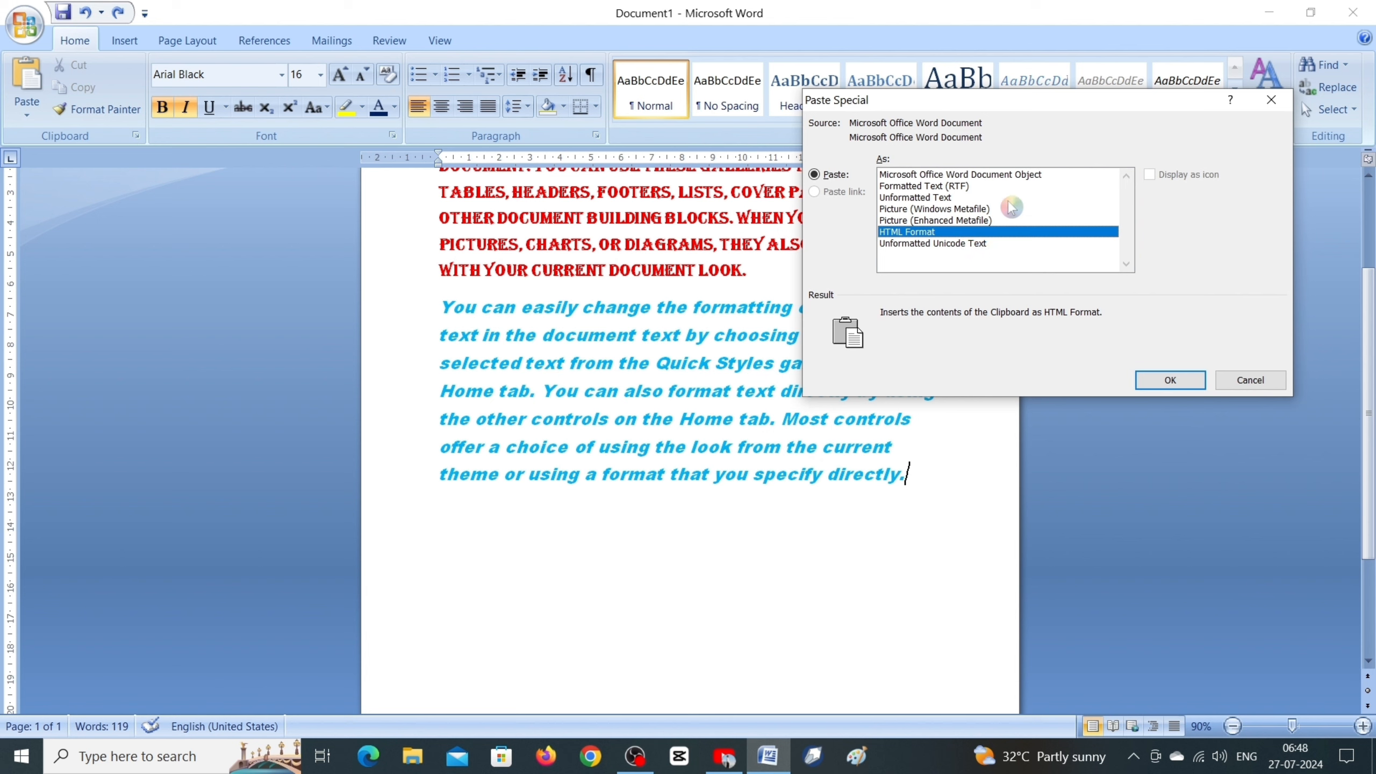
pyautogui.click(1015, 176)
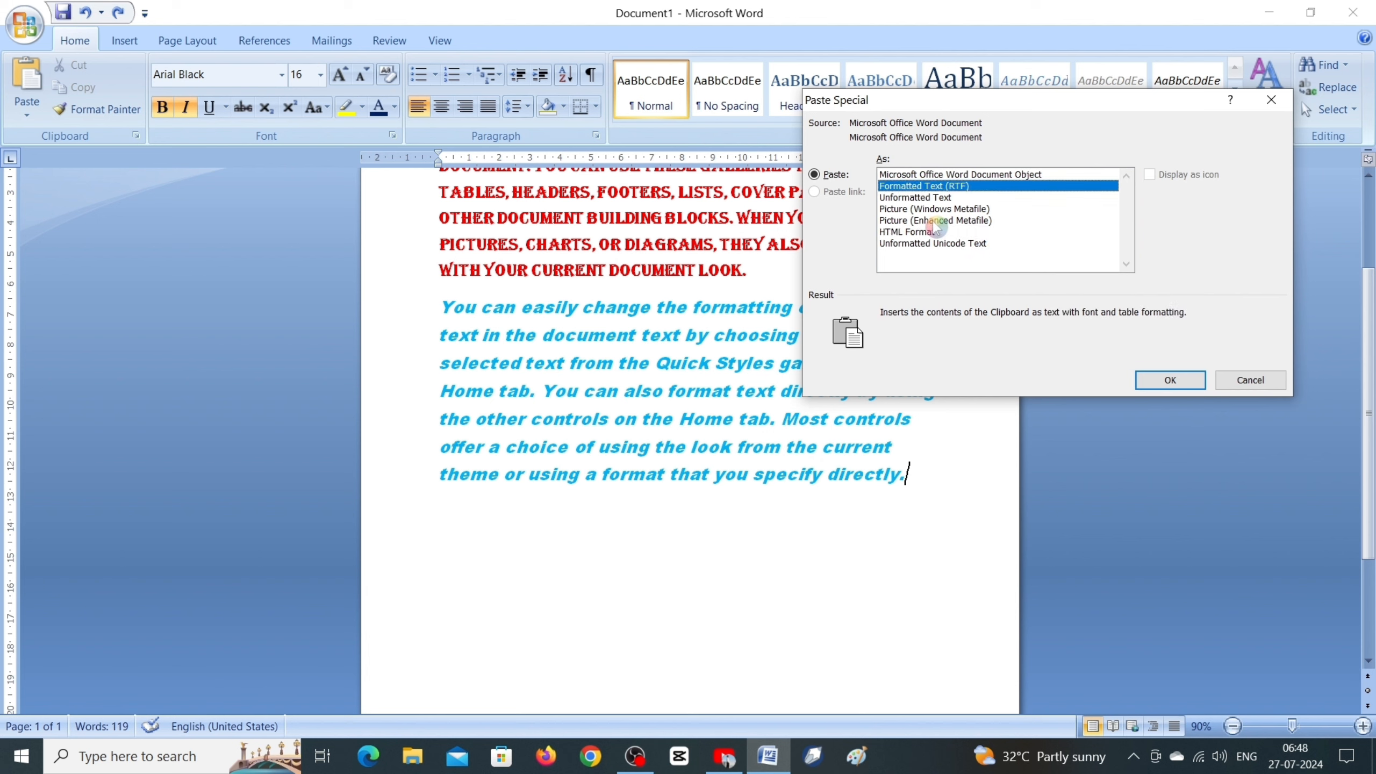
pyautogui.click(911, 233)
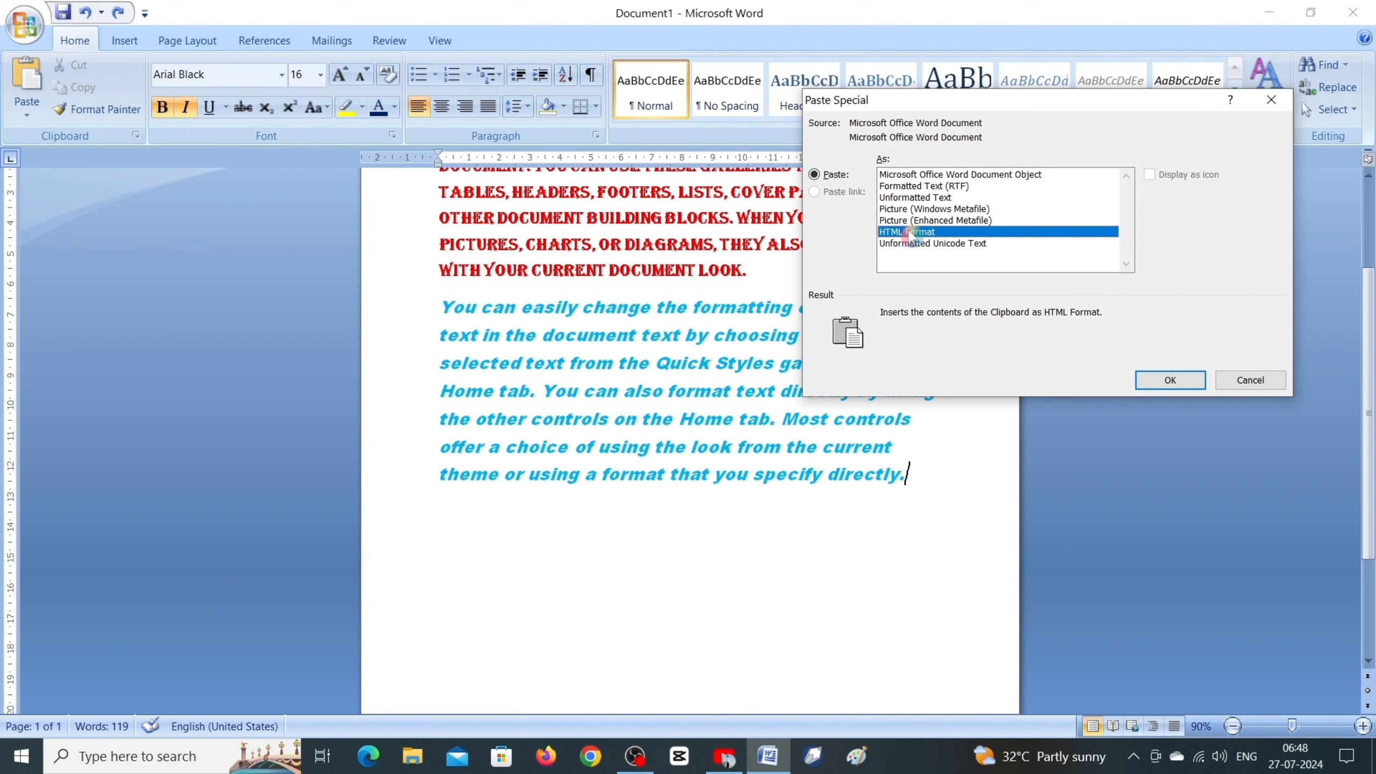
pyautogui.click(914, 210)
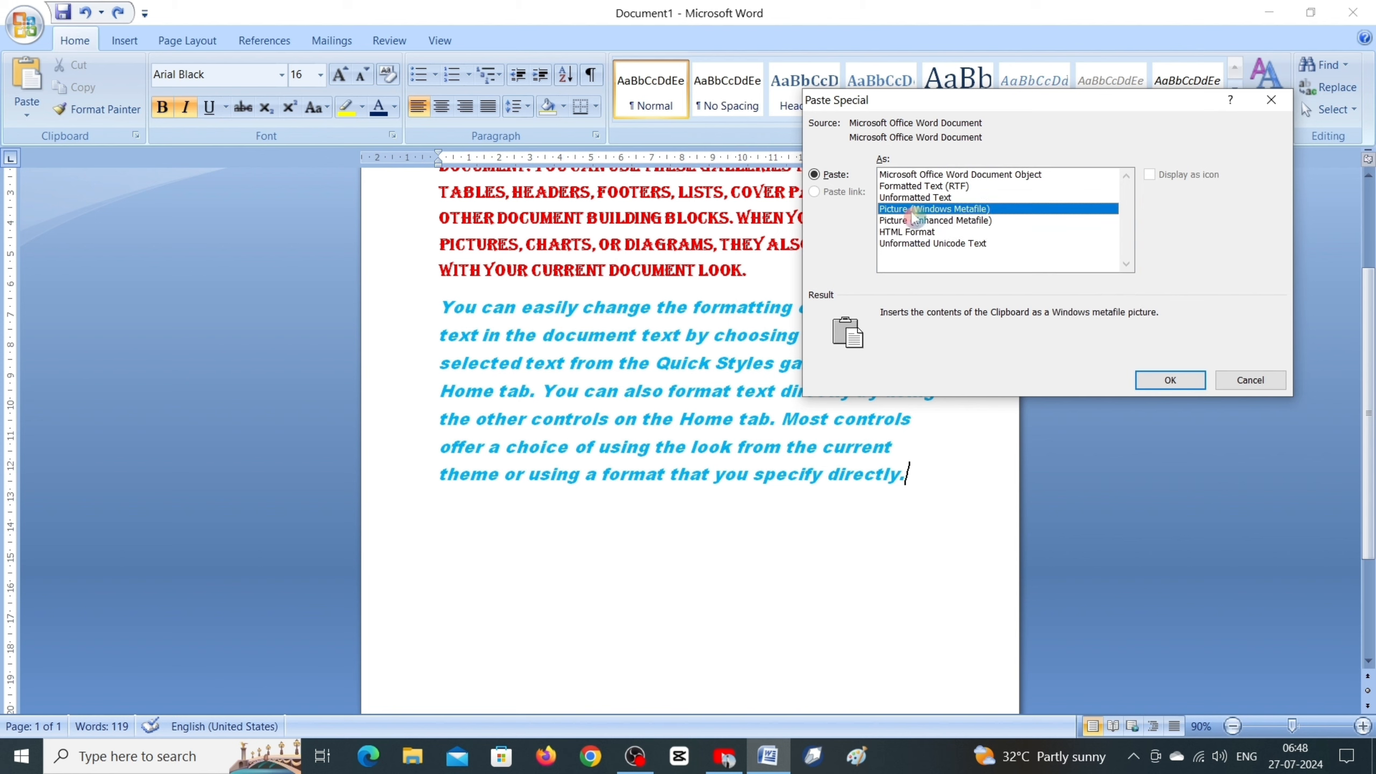
pyautogui.click(913, 220)
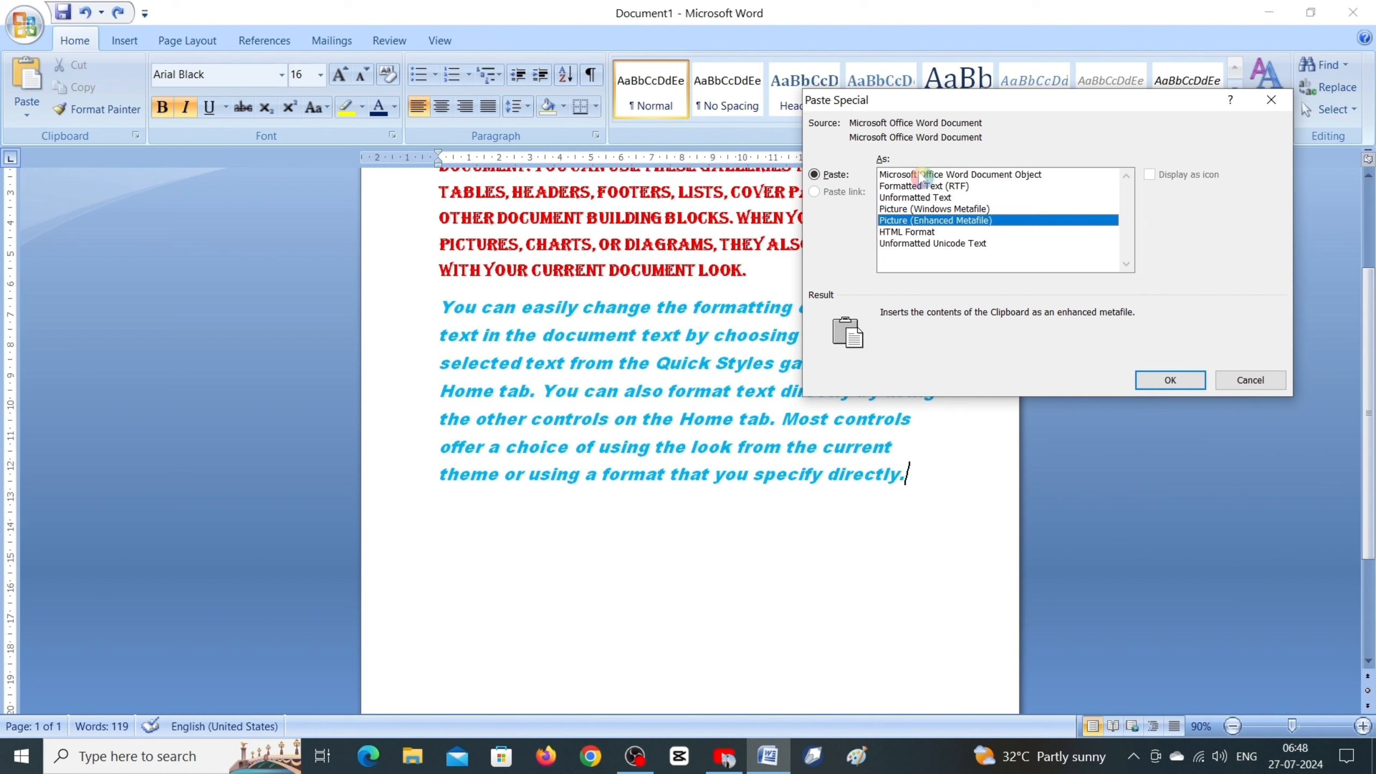
pyautogui.click(916, 244)
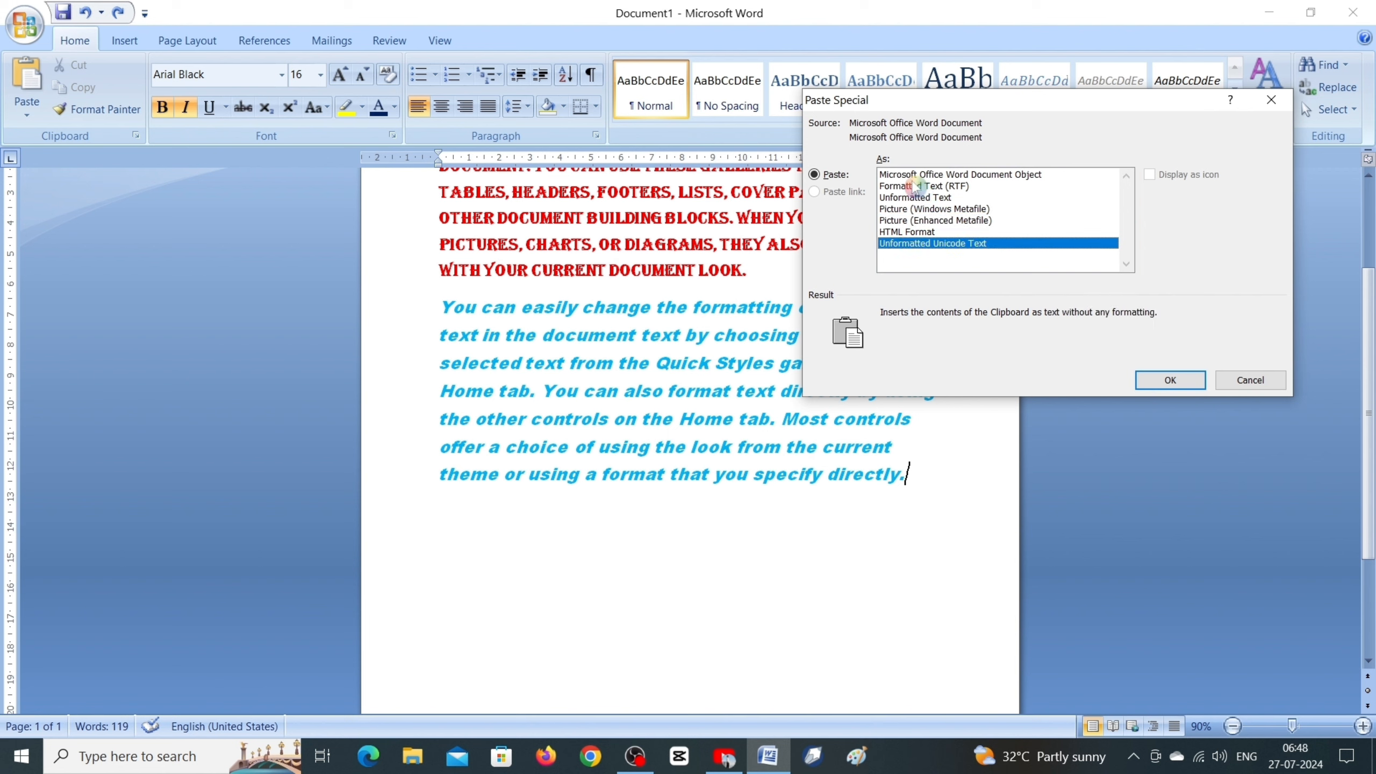
pyautogui.click(911, 175)
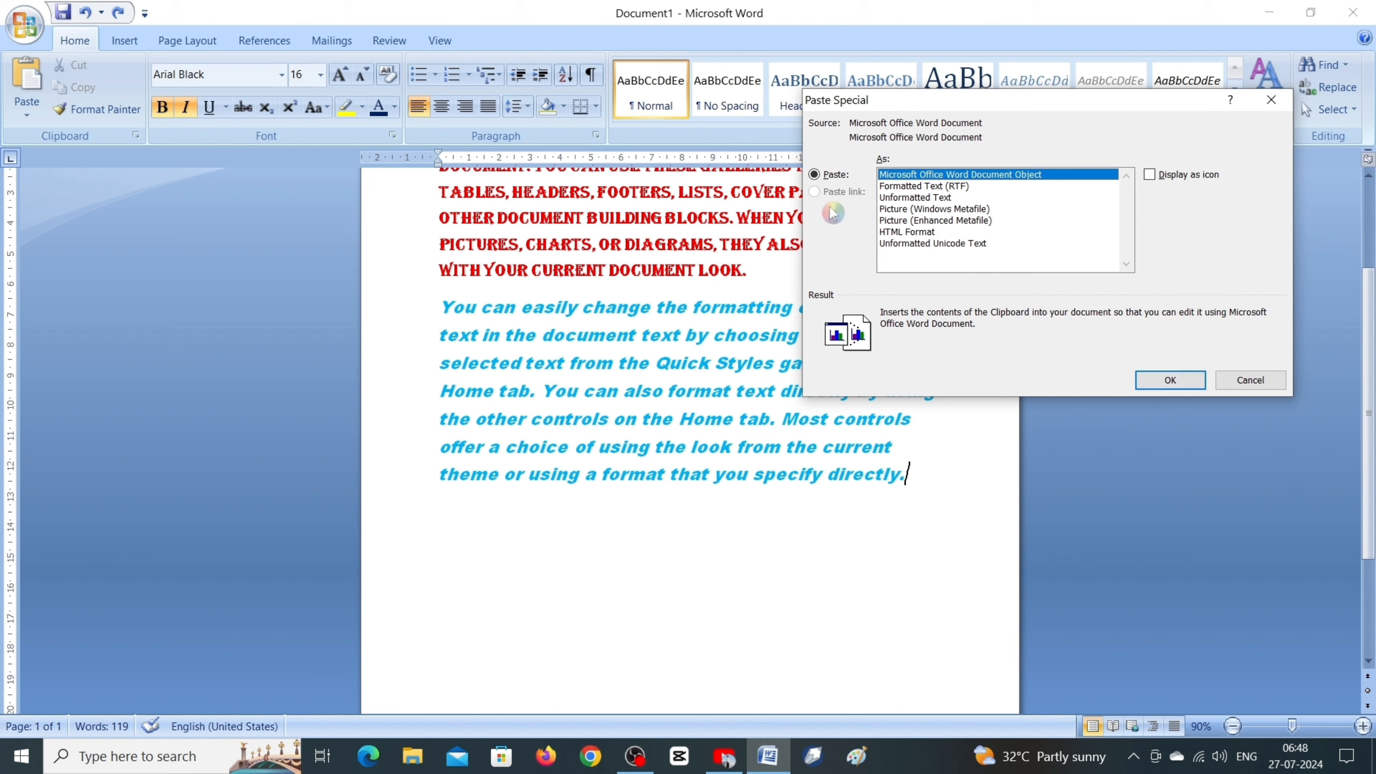
pyautogui.click(1271, 100)
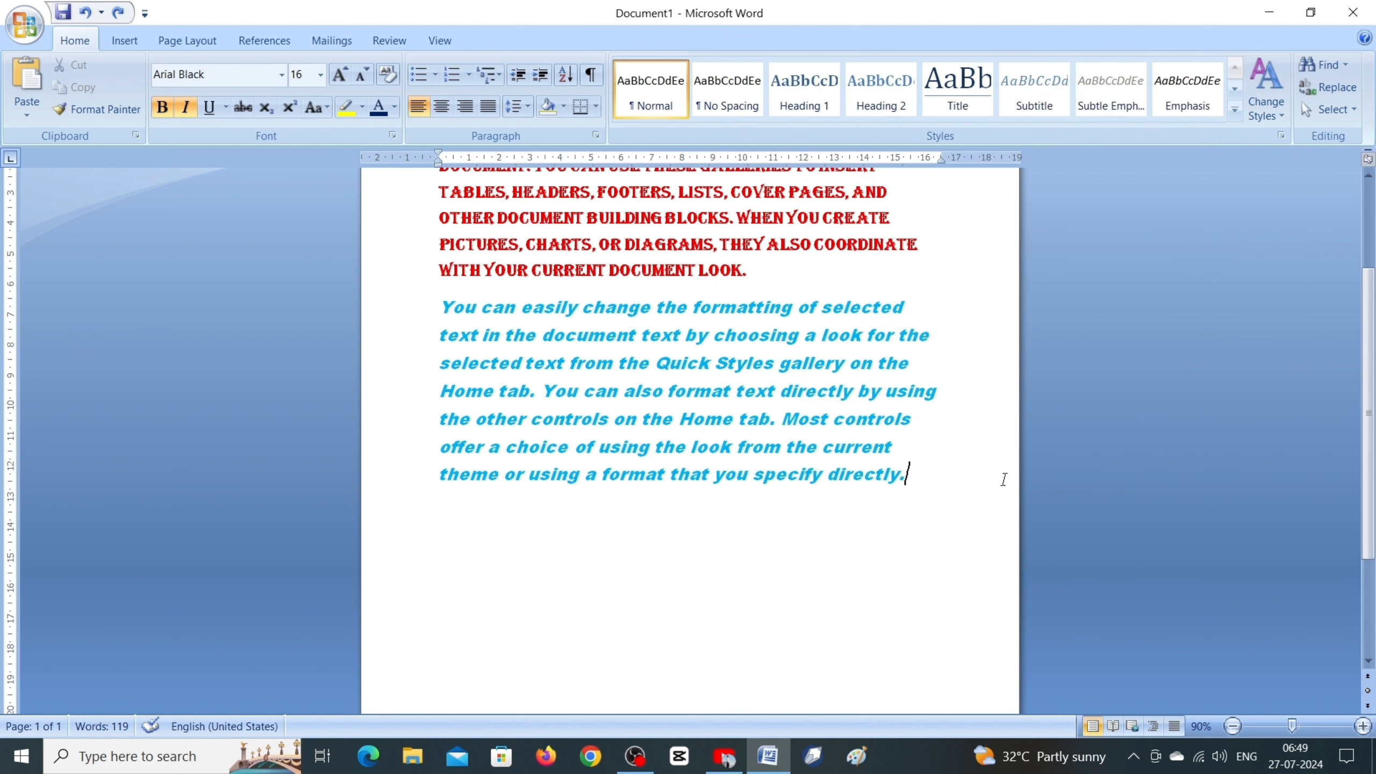
# Step: Replace all the document's text with sample paragraphs generated by =rand() and set their font size to 14
pyautogui.moveTo(971, 527); pyautogui.dragTo(412, 173)
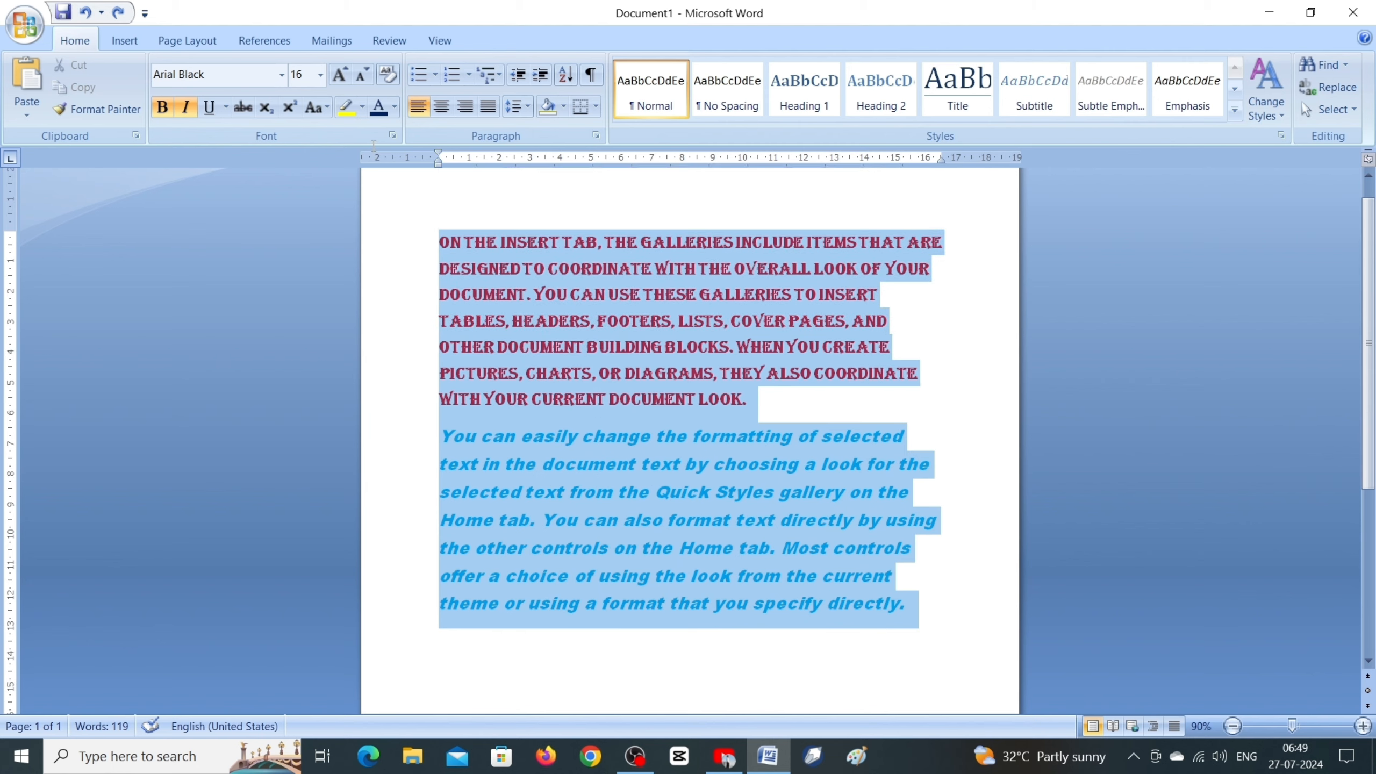
pyautogui.press('Delete')
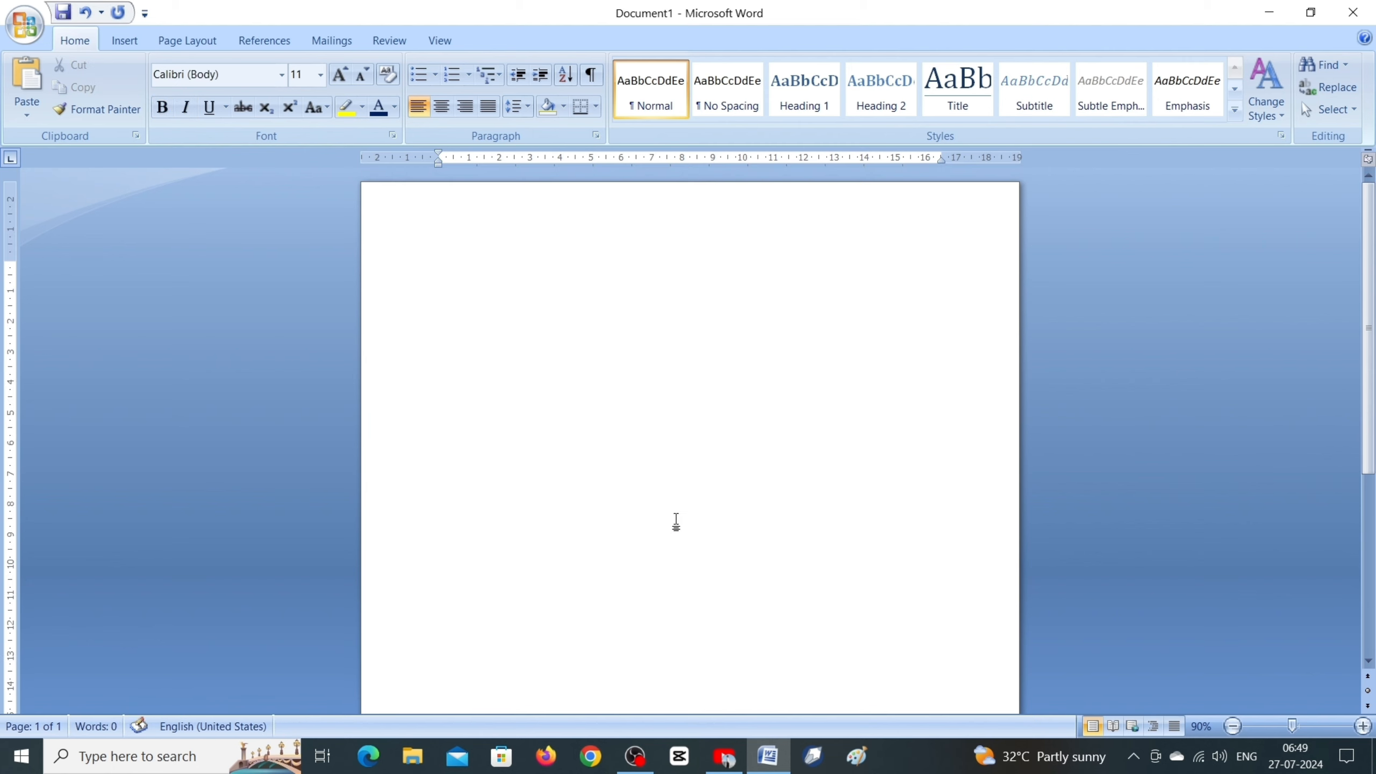
pyautogui.write('=rand()')
pyautogui.press('Return')
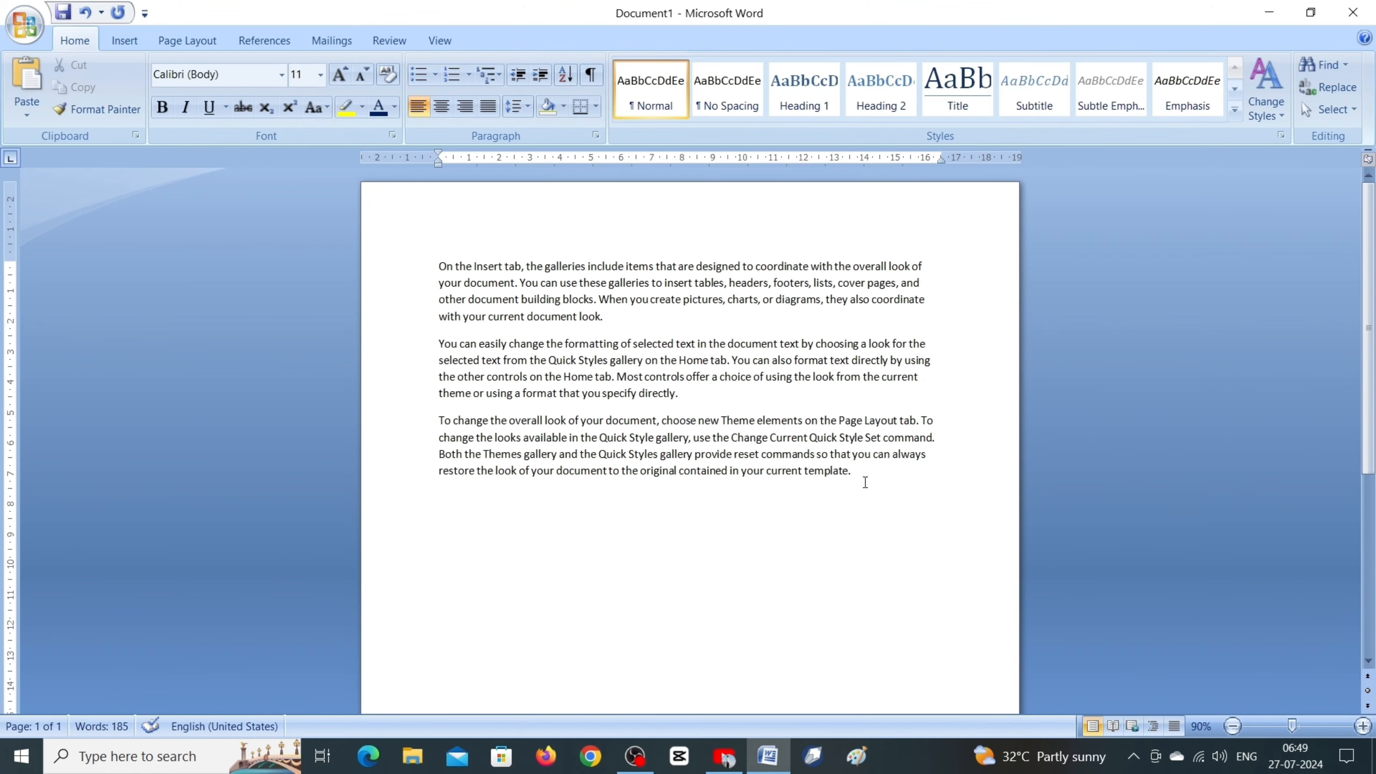
pyautogui.moveTo(866, 481); pyautogui.dragTo(438, 265)
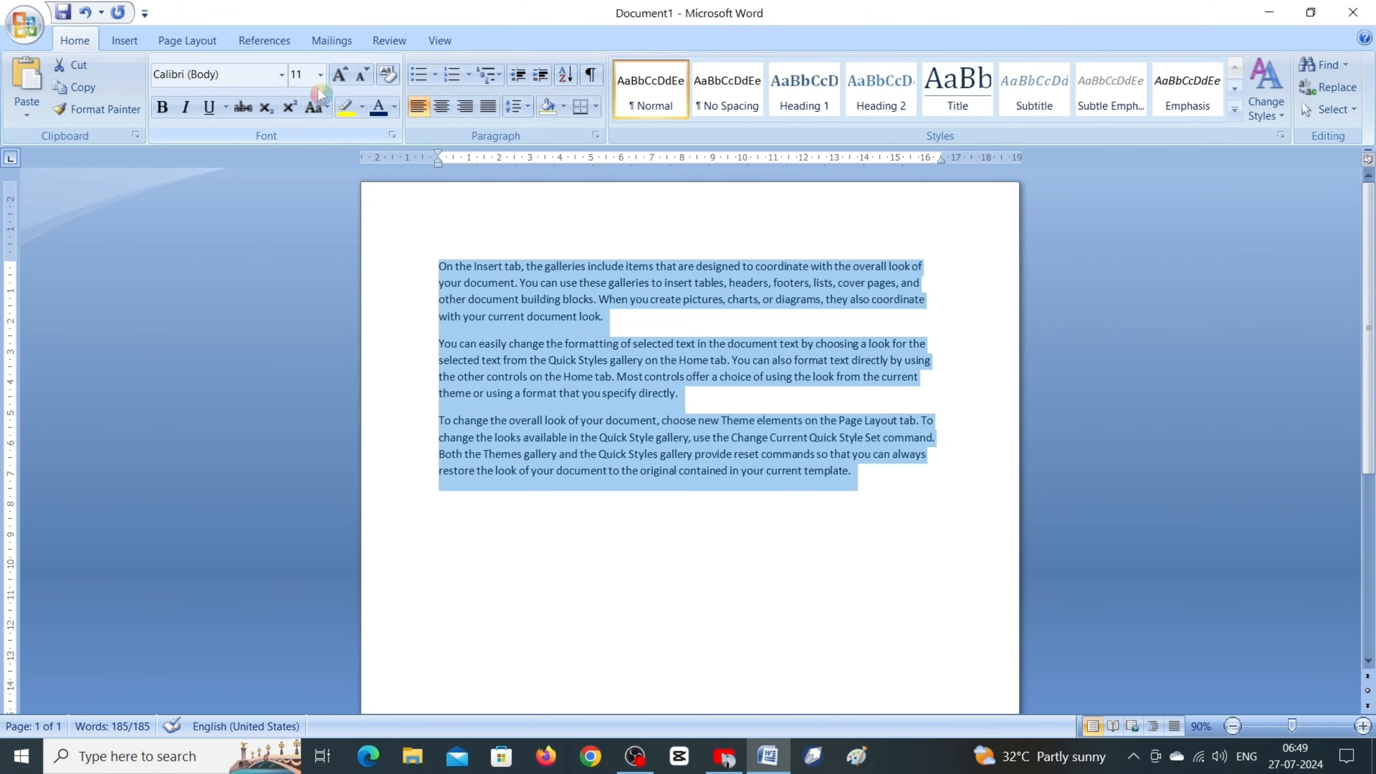
pyautogui.click(339, 75)
pyautogui.click(340, 74)
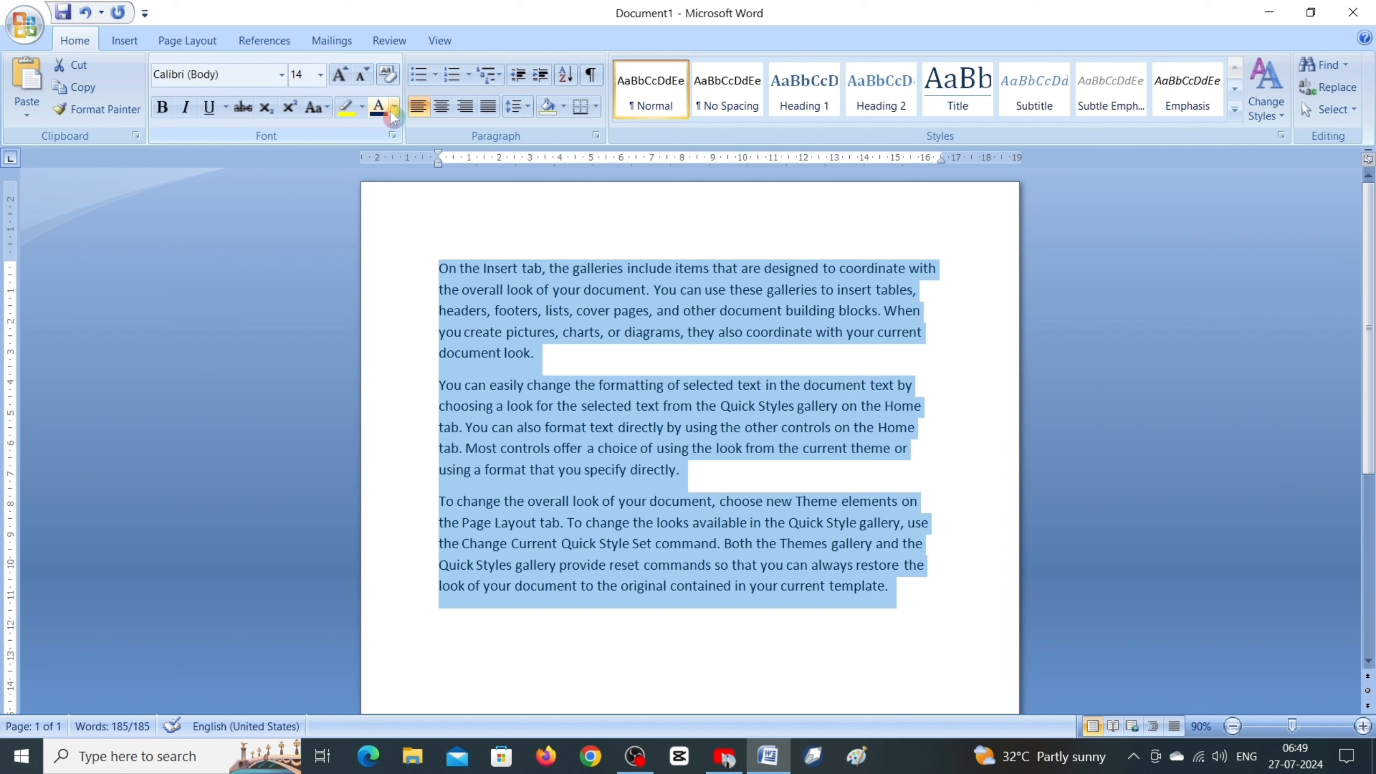
pyautogui.click(537, 353)
pyautogui.moveTo(555, 332); pyautogui.dragTo(428, 268)
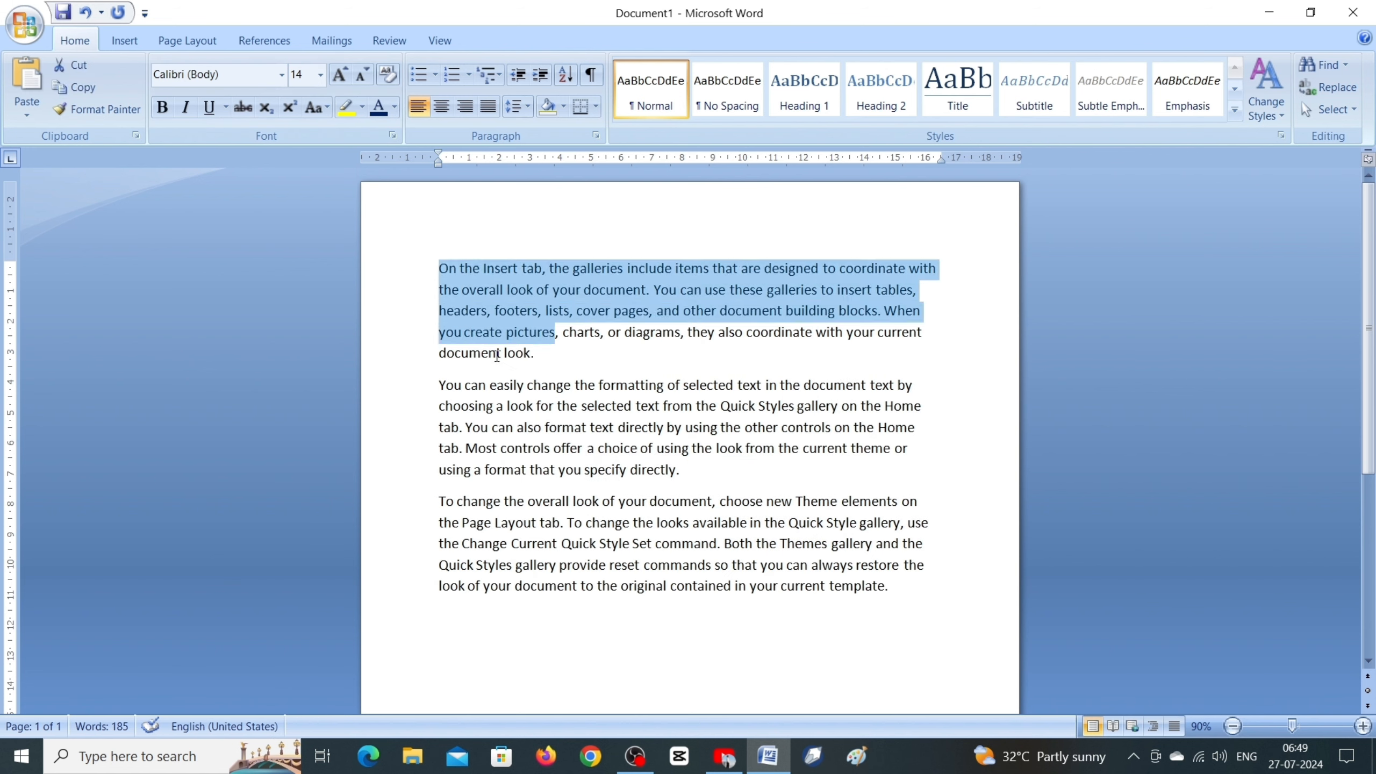
pyautogui.moveTo(532, 353); pyautogui.dragTo(431, 249)
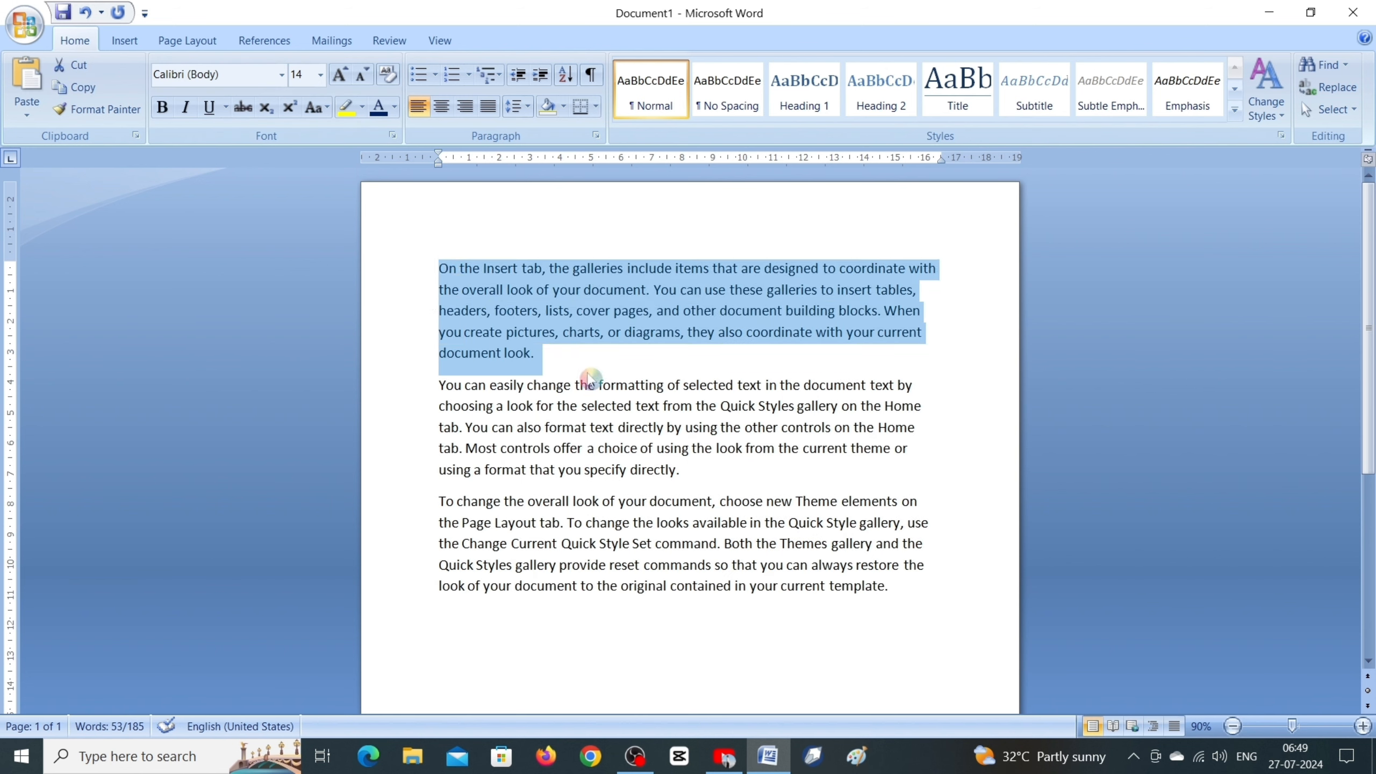
pyautogui.click(649, 368)
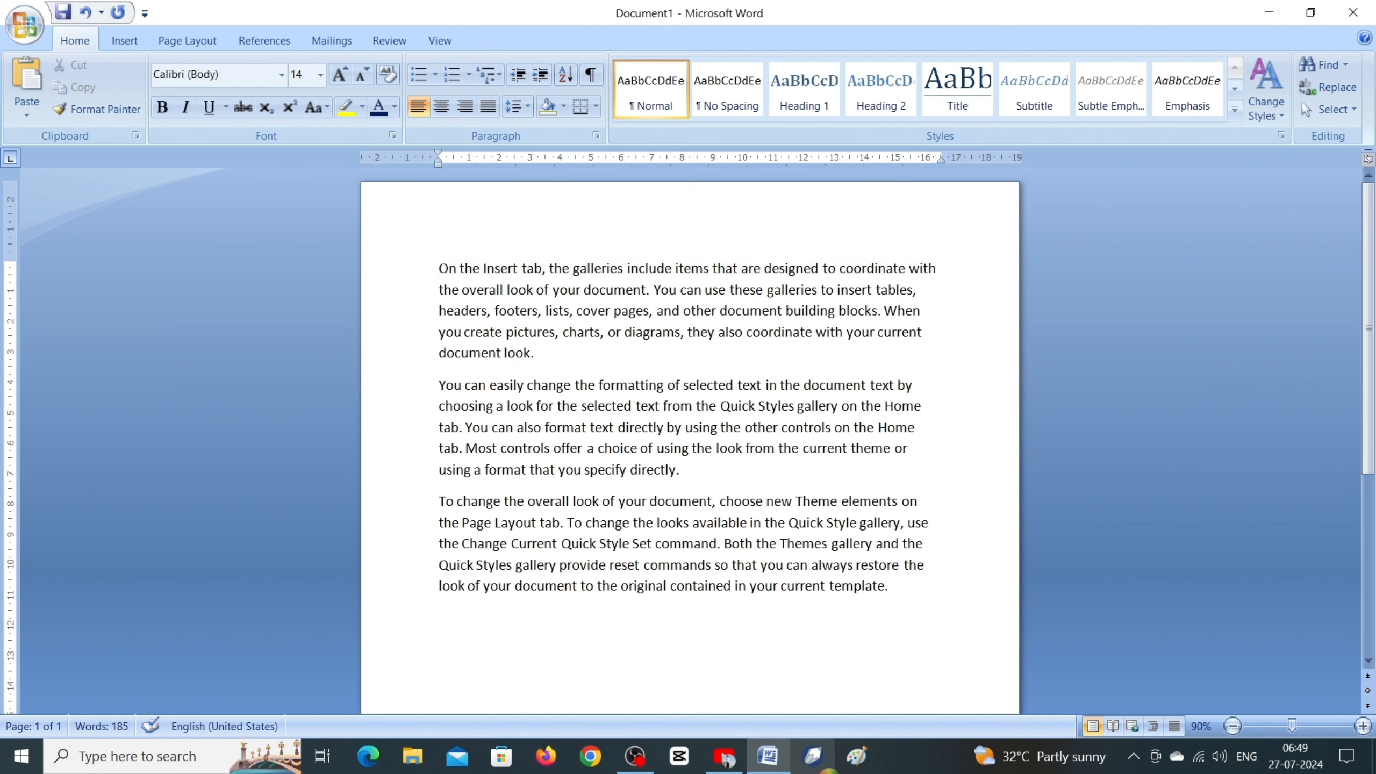